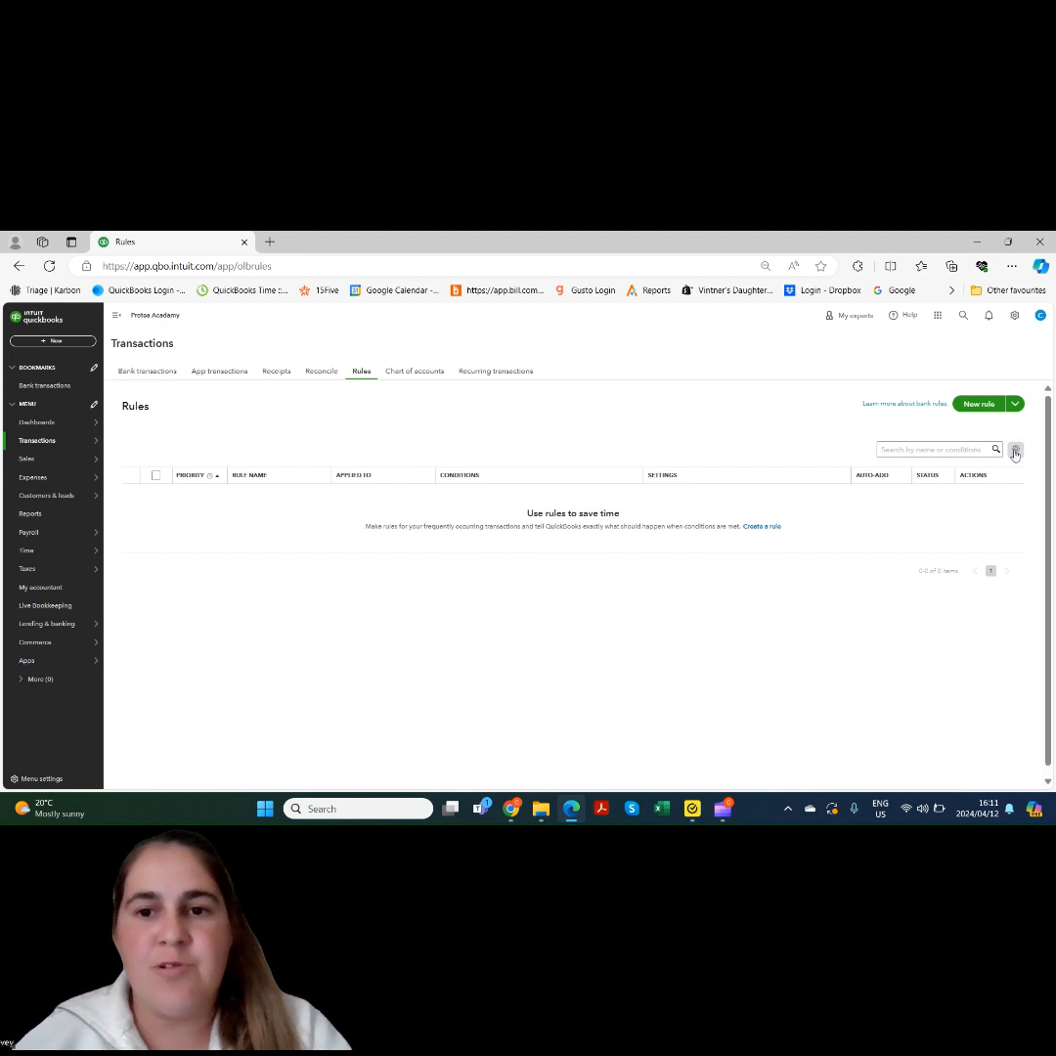
Start a new bank rule named FEDEX for money out on all bank accounts, matching all conditions
left_click(979, 405)
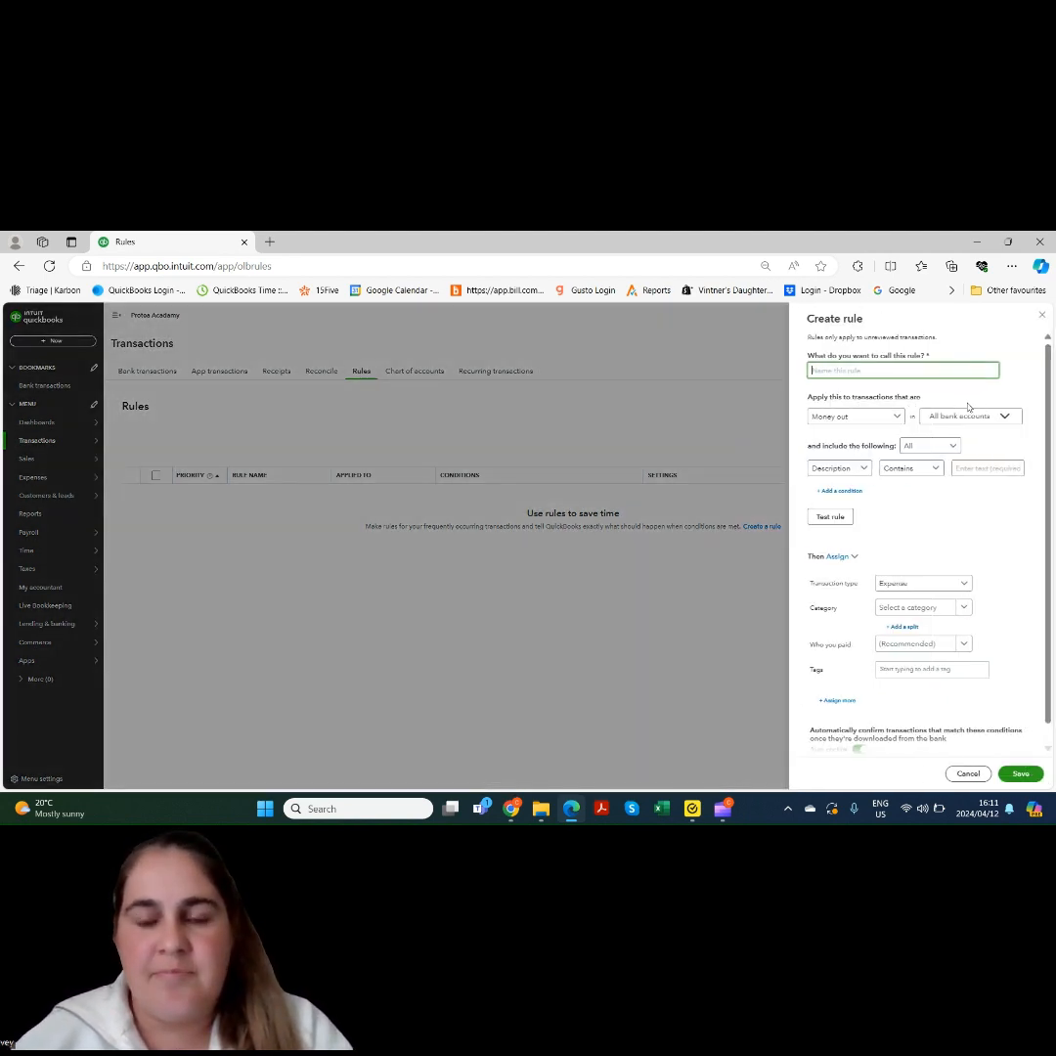
type("FEDEX")
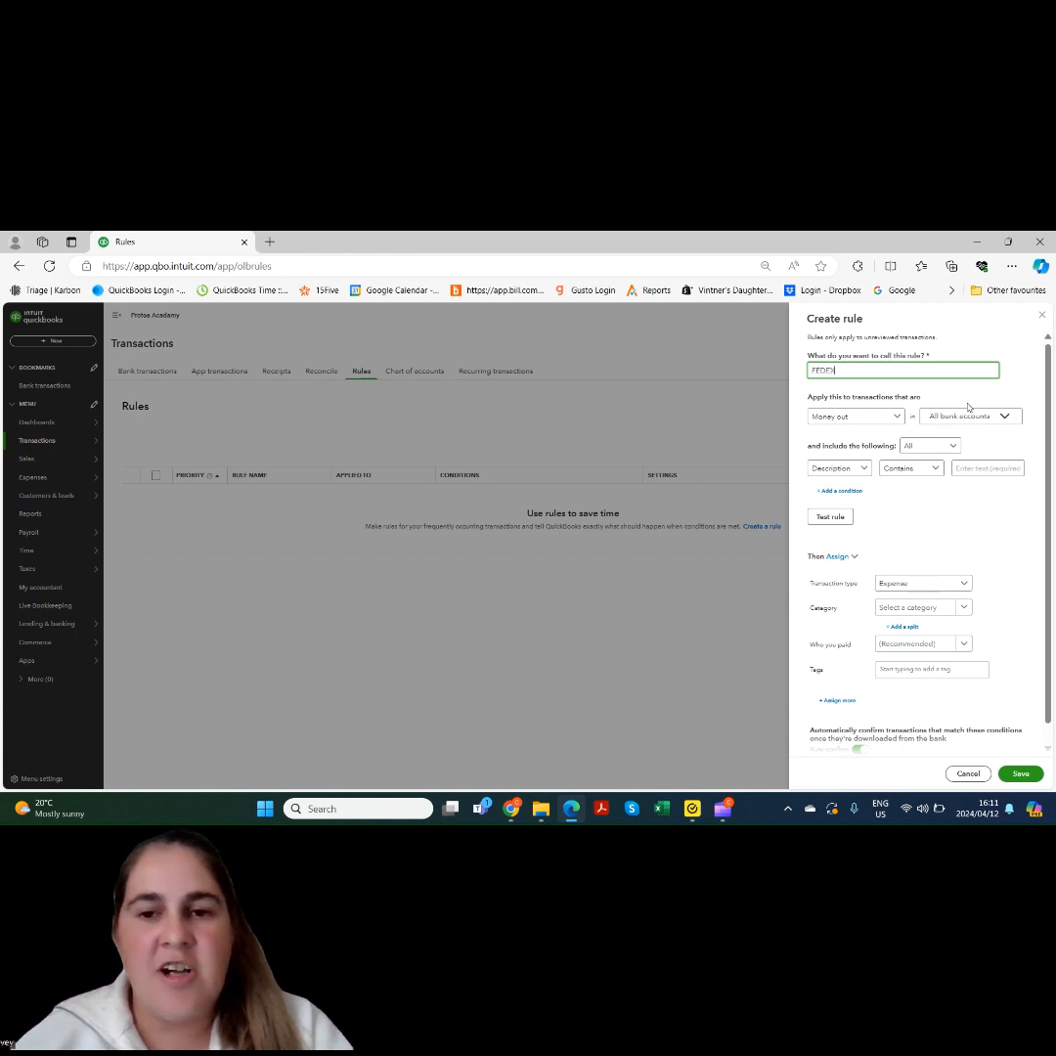
left_click(879, 418)
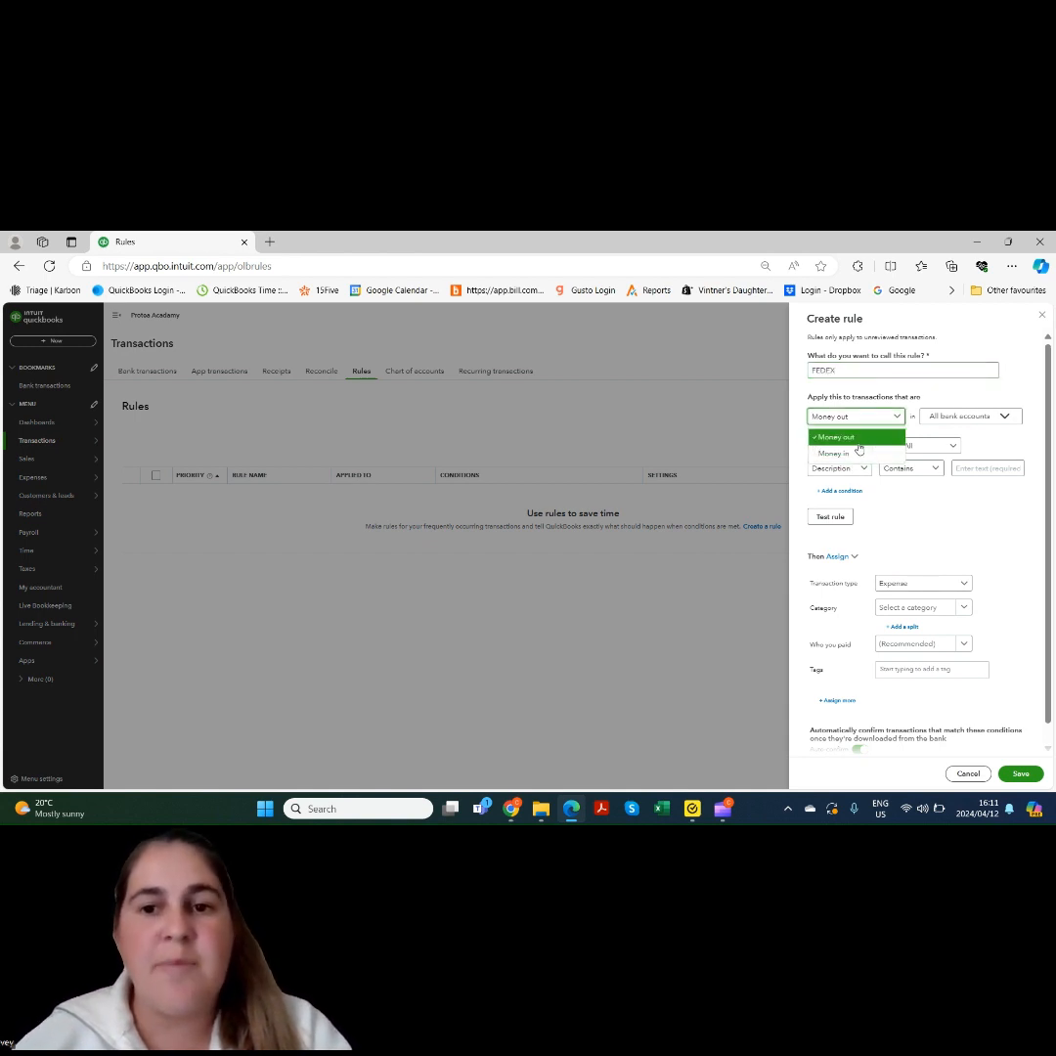
left_click(885, 423)
left_click(959, 417)
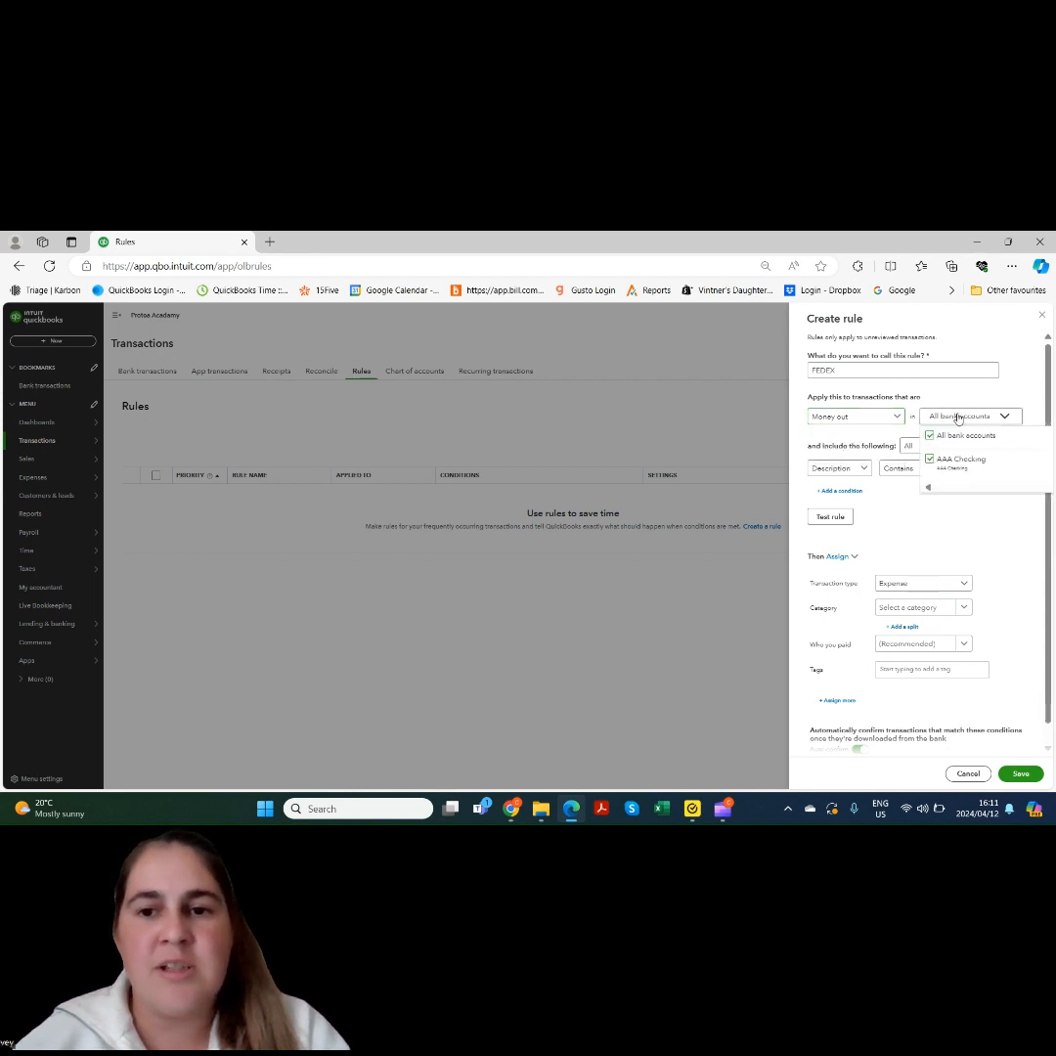
left_click(959, 418)
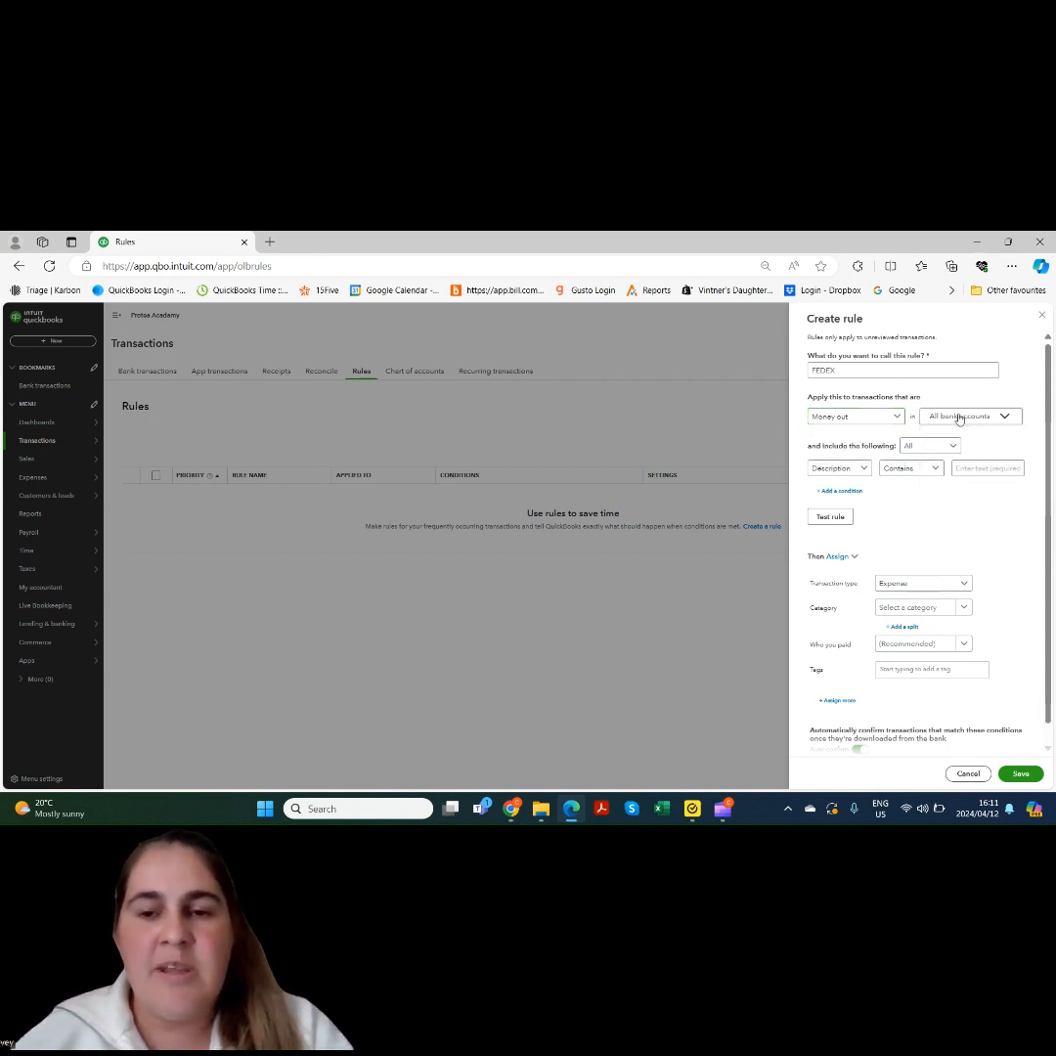
left_click(927, 446)
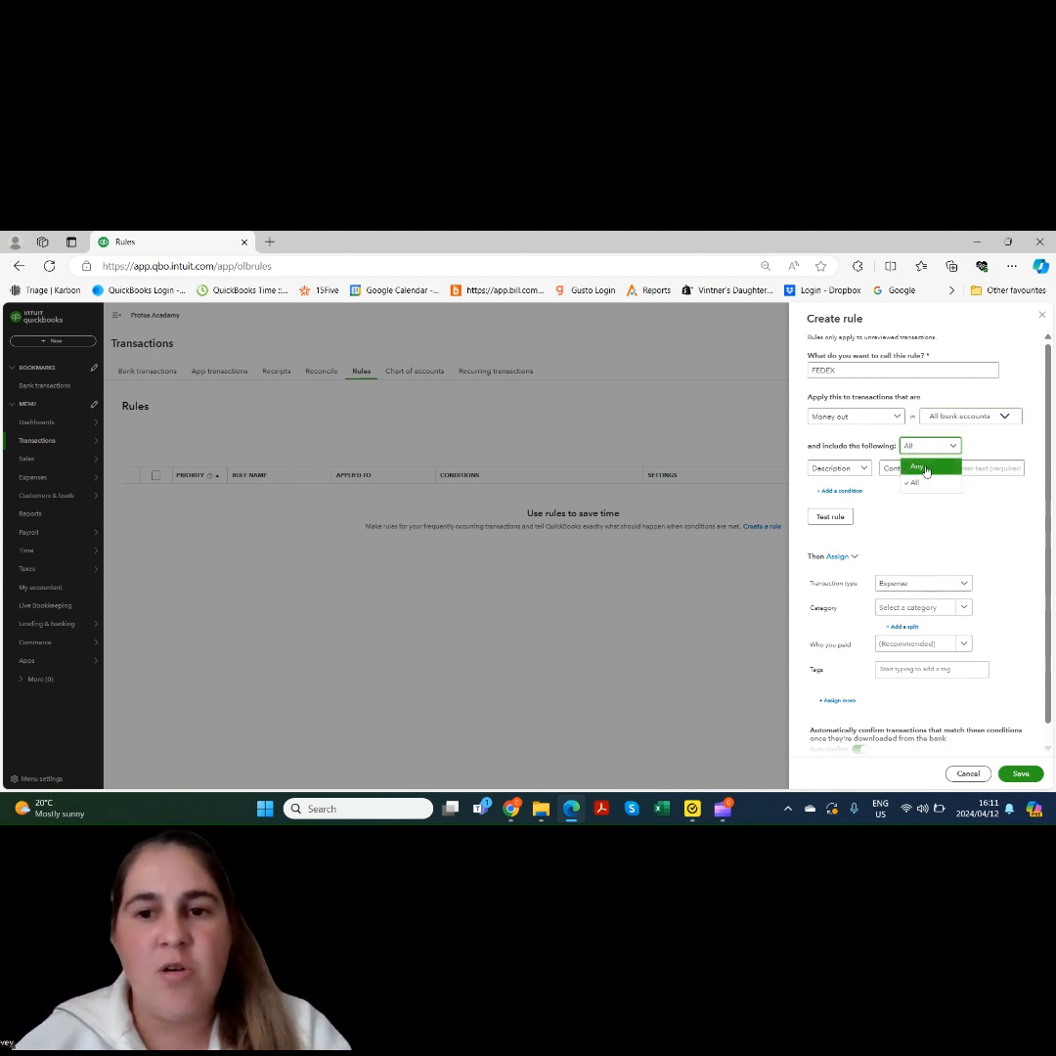
left_click(917, 485)
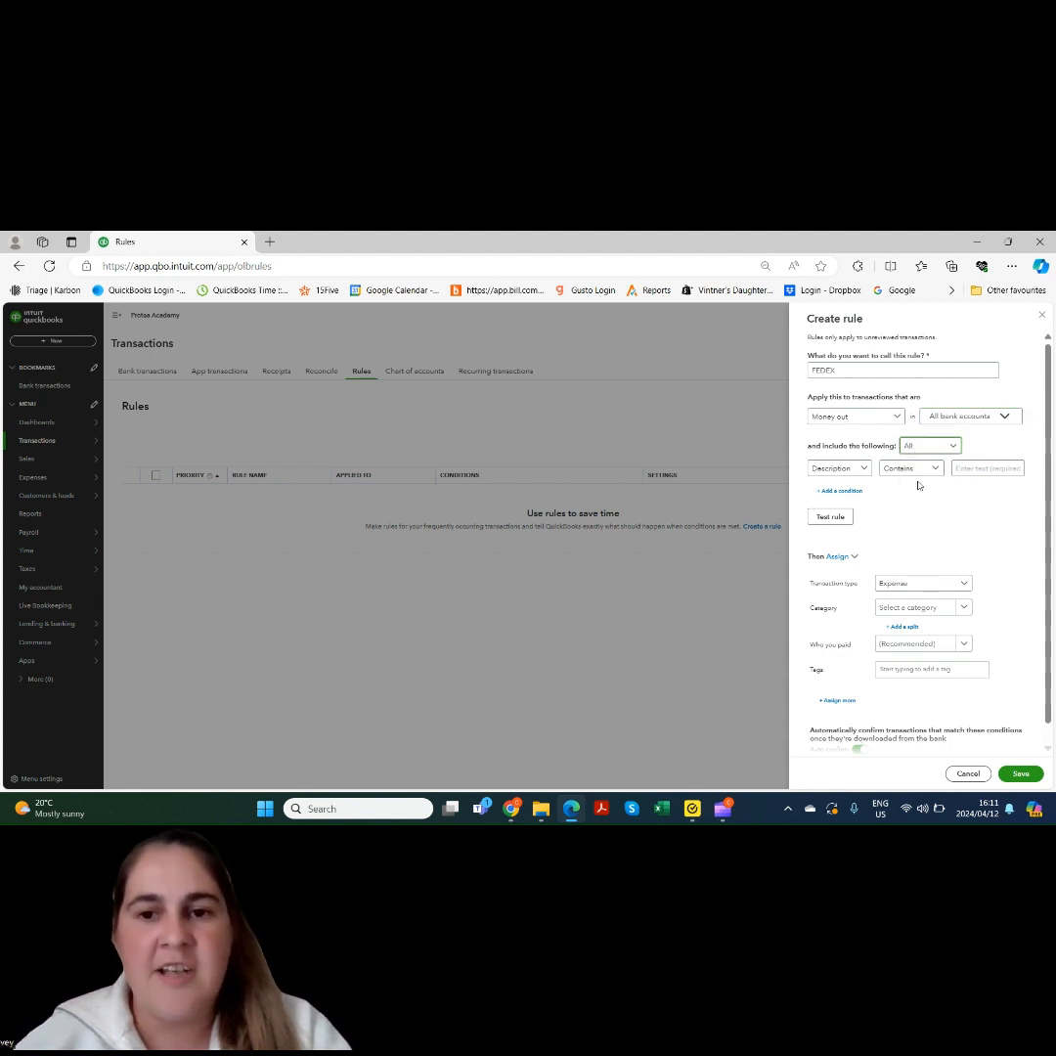
Add a Description contains 'Federal' condition and test the rule, which matches 2 unreviewed transactions
left_click(861, 470)
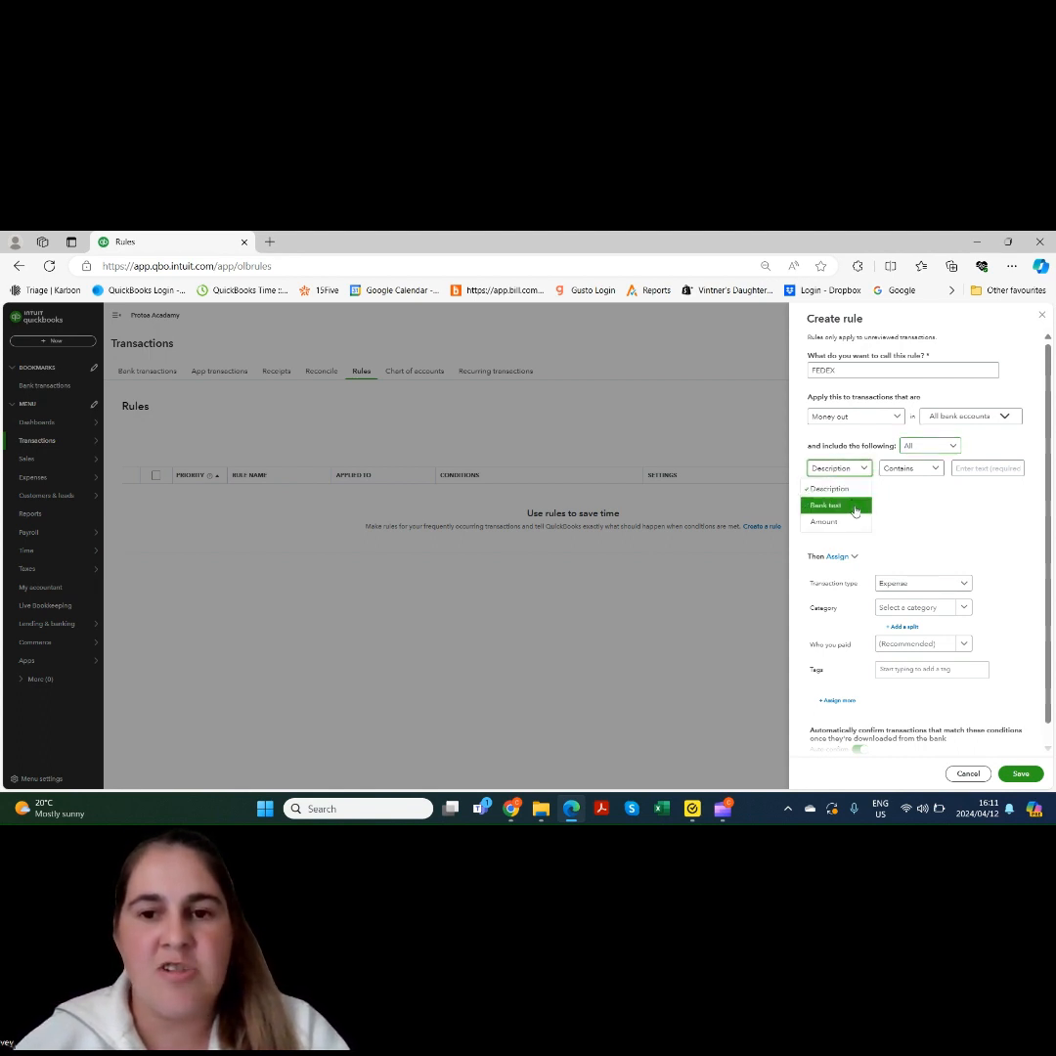
left_click(853, 489)
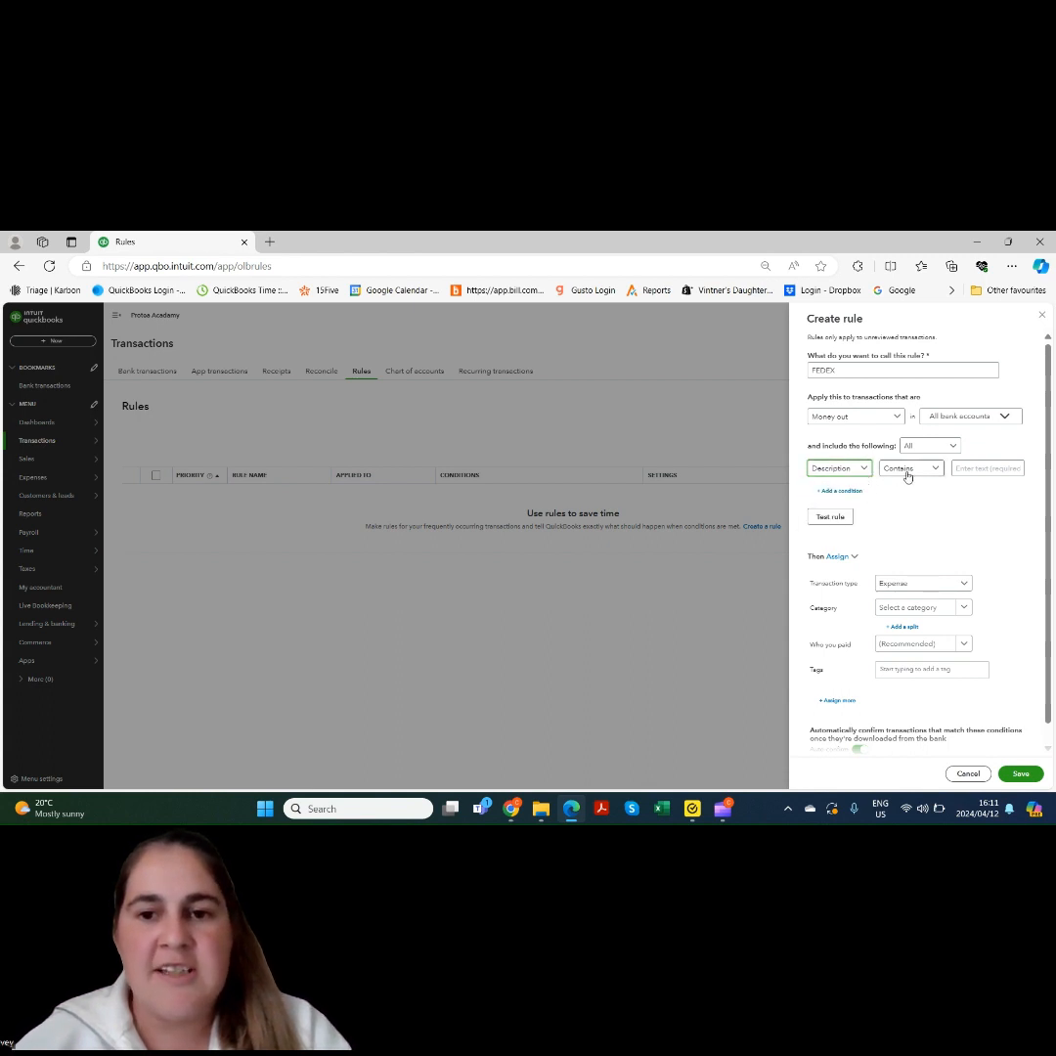
left_click(907, 469)
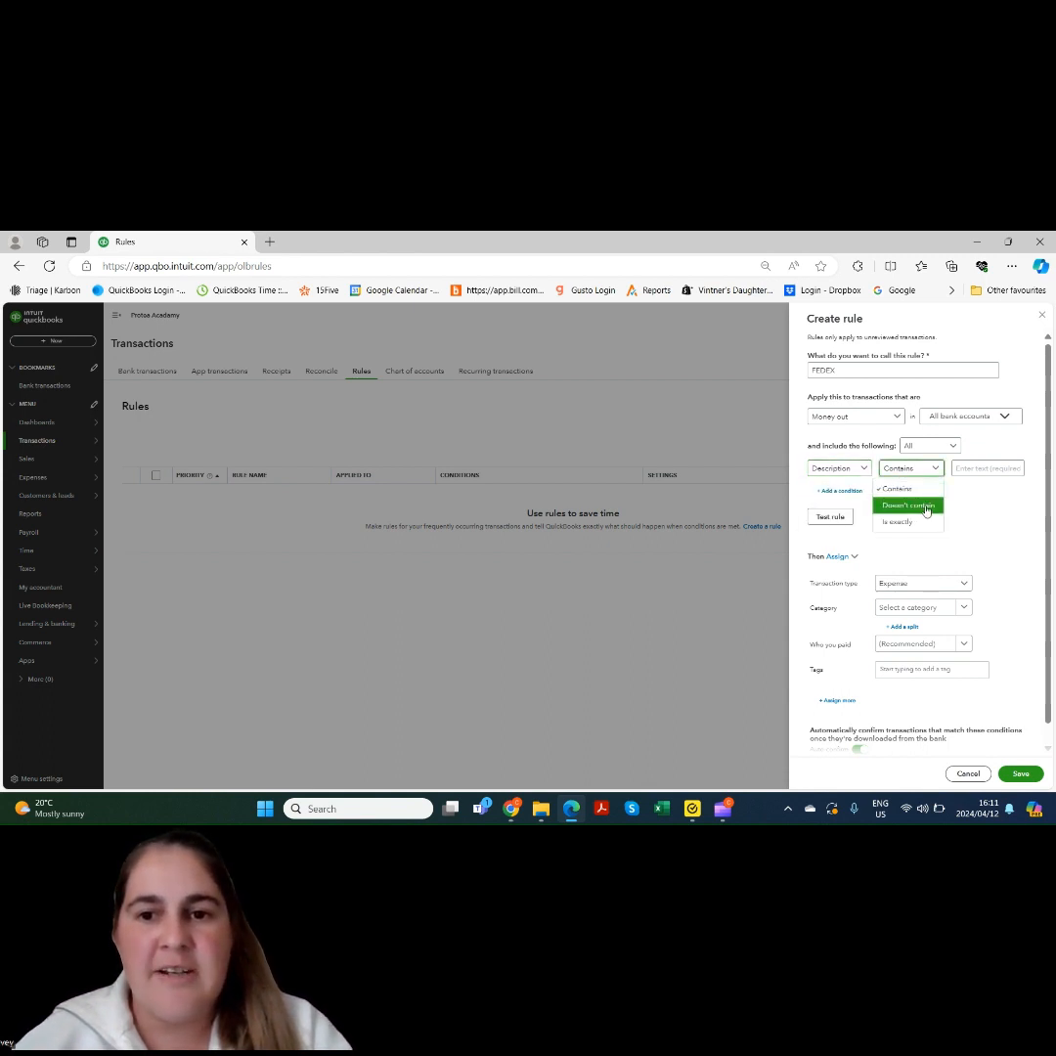
left_click(909, 489)
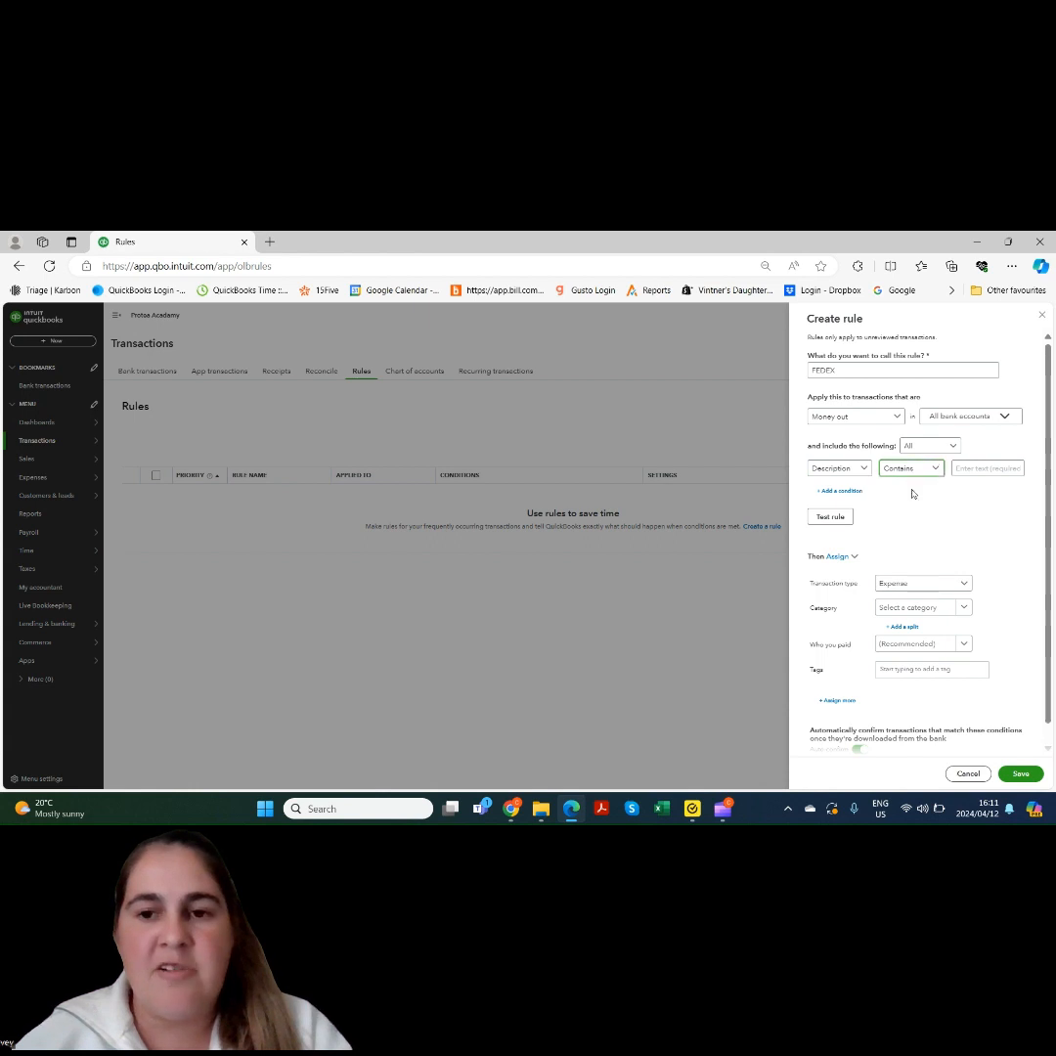
left_click(973, 468)
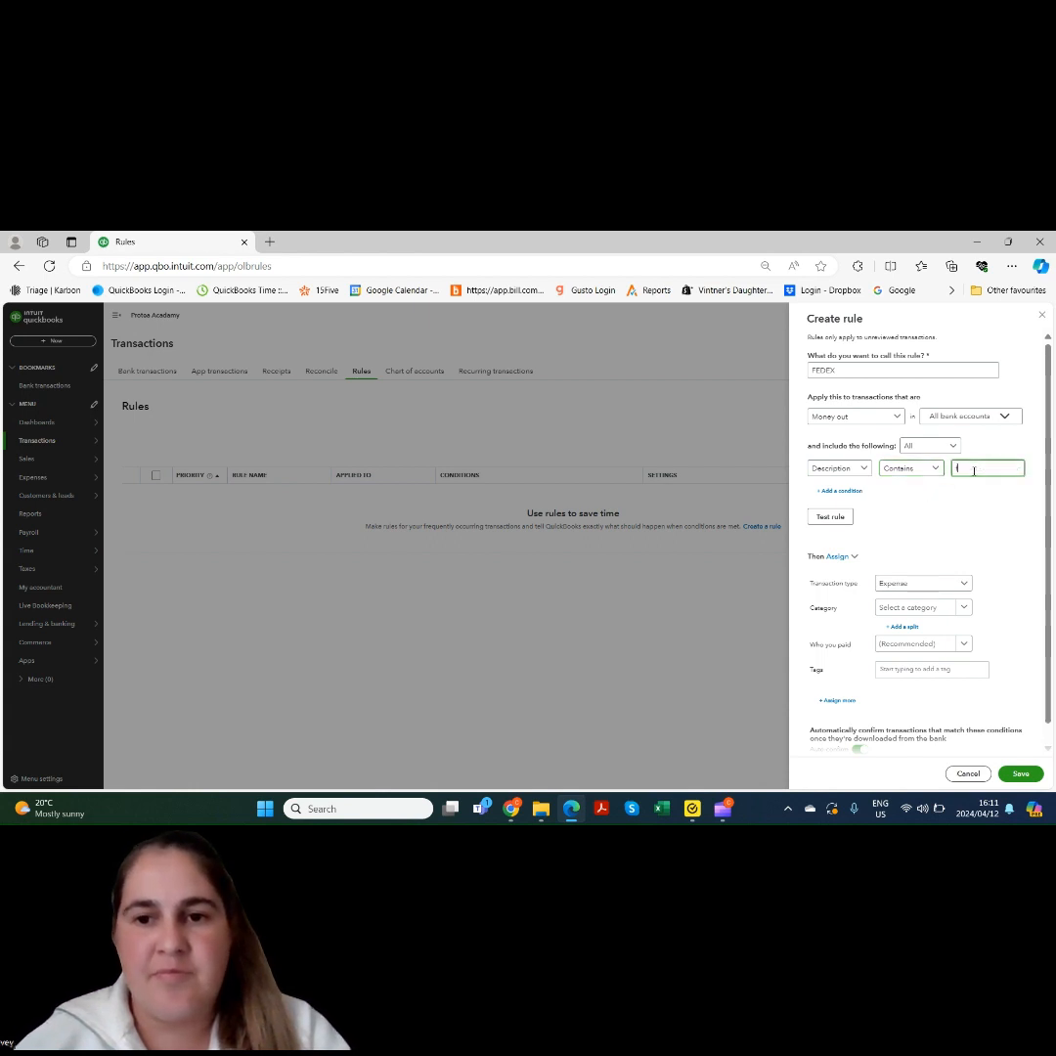
type("Federal")
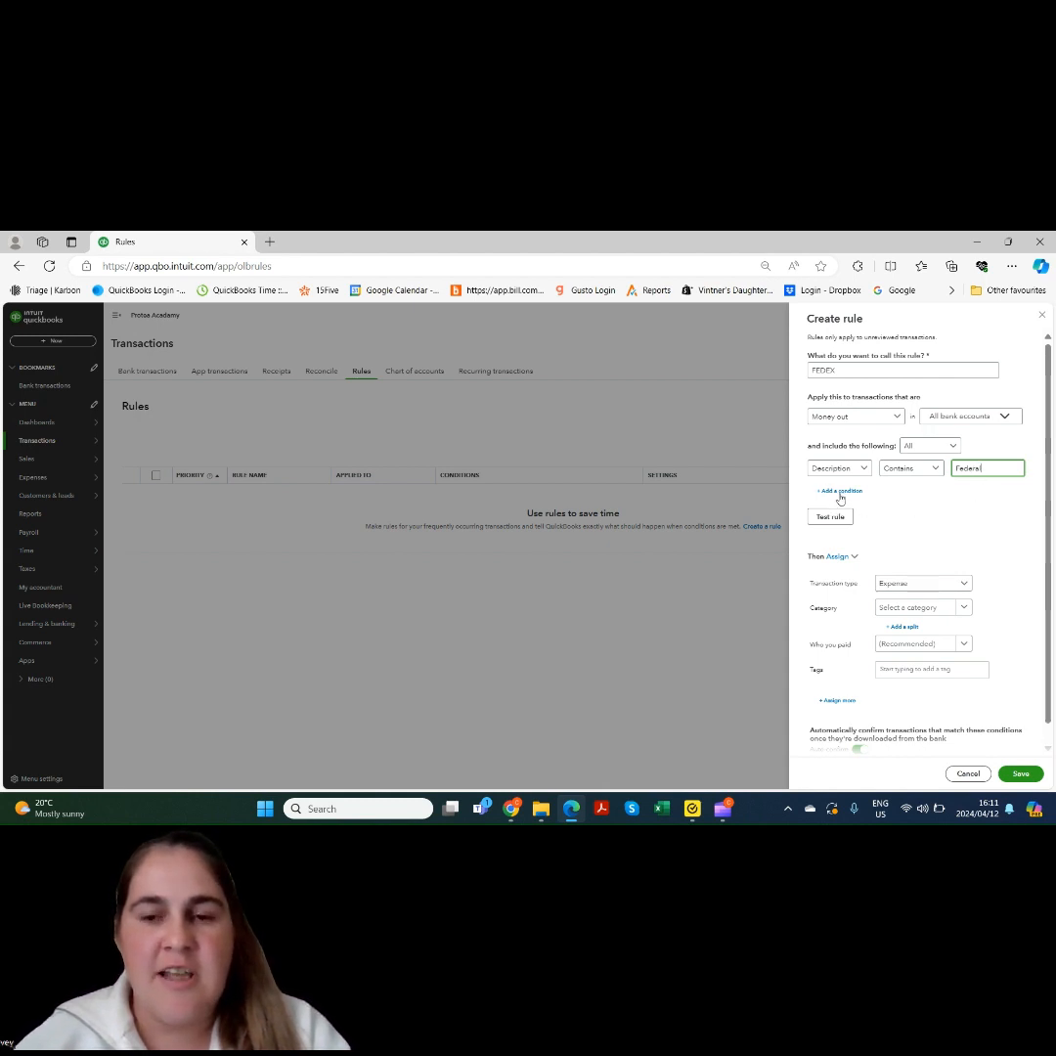
left_click(830, 518)
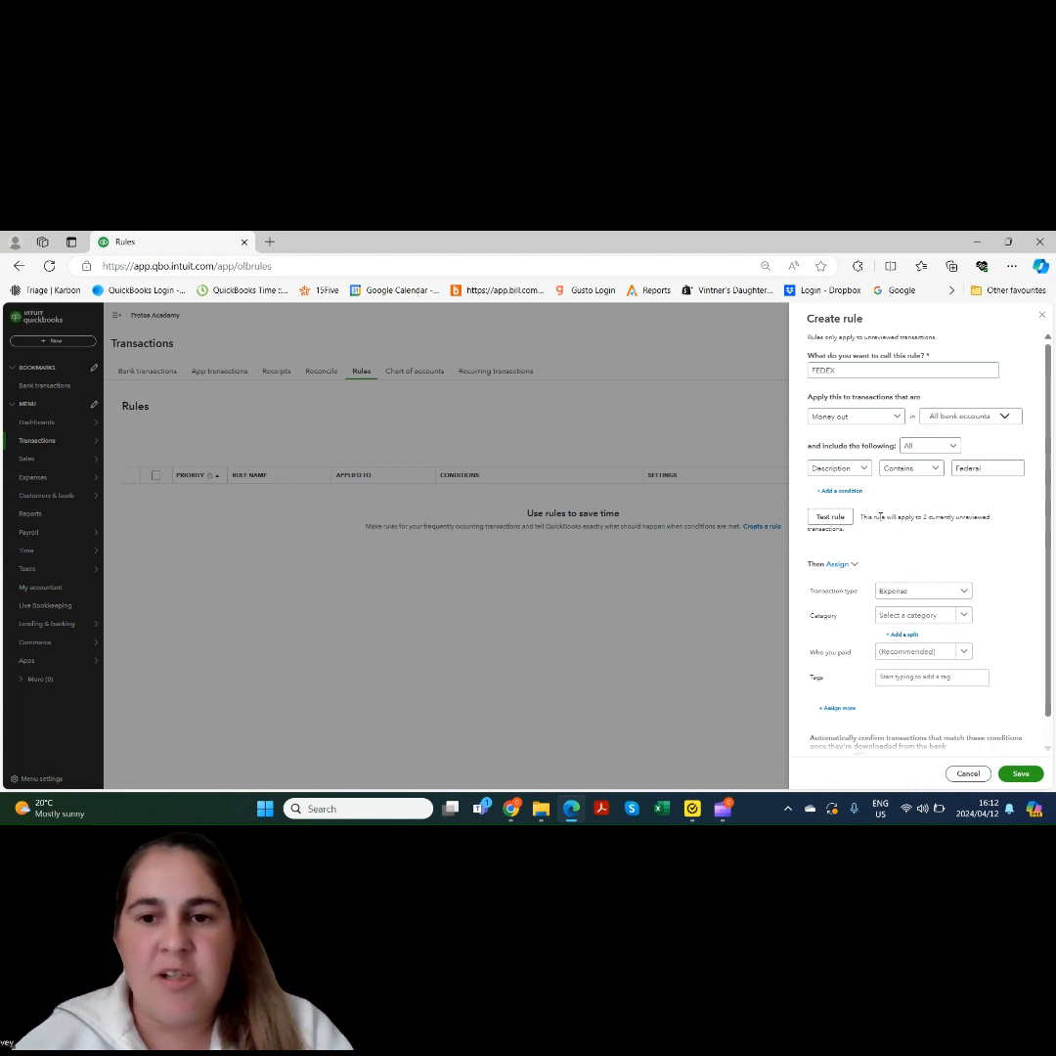
Keep the transaction type as Expense and set the category to Shipping & postage
left_click(964, 592)
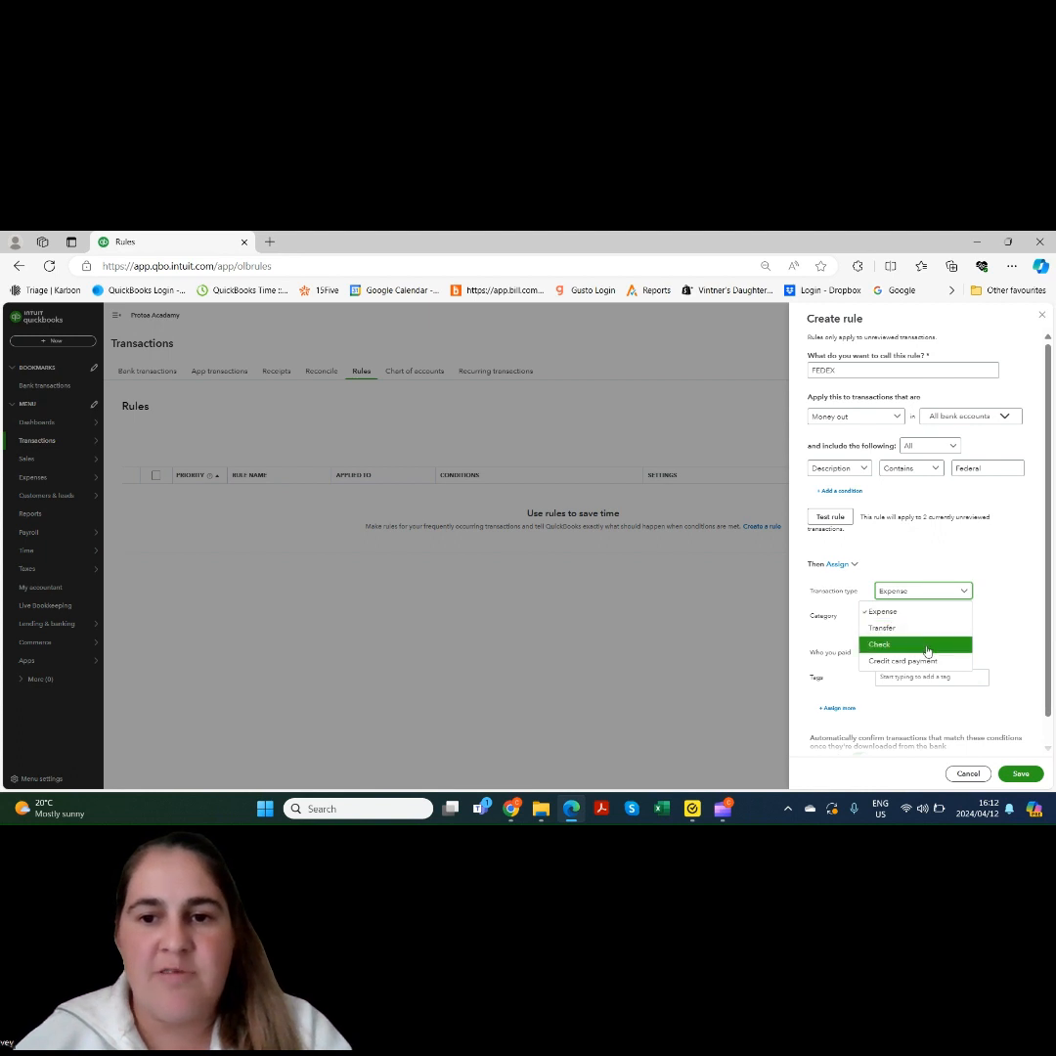
left_click(925, 612)
left_click(955, 616)
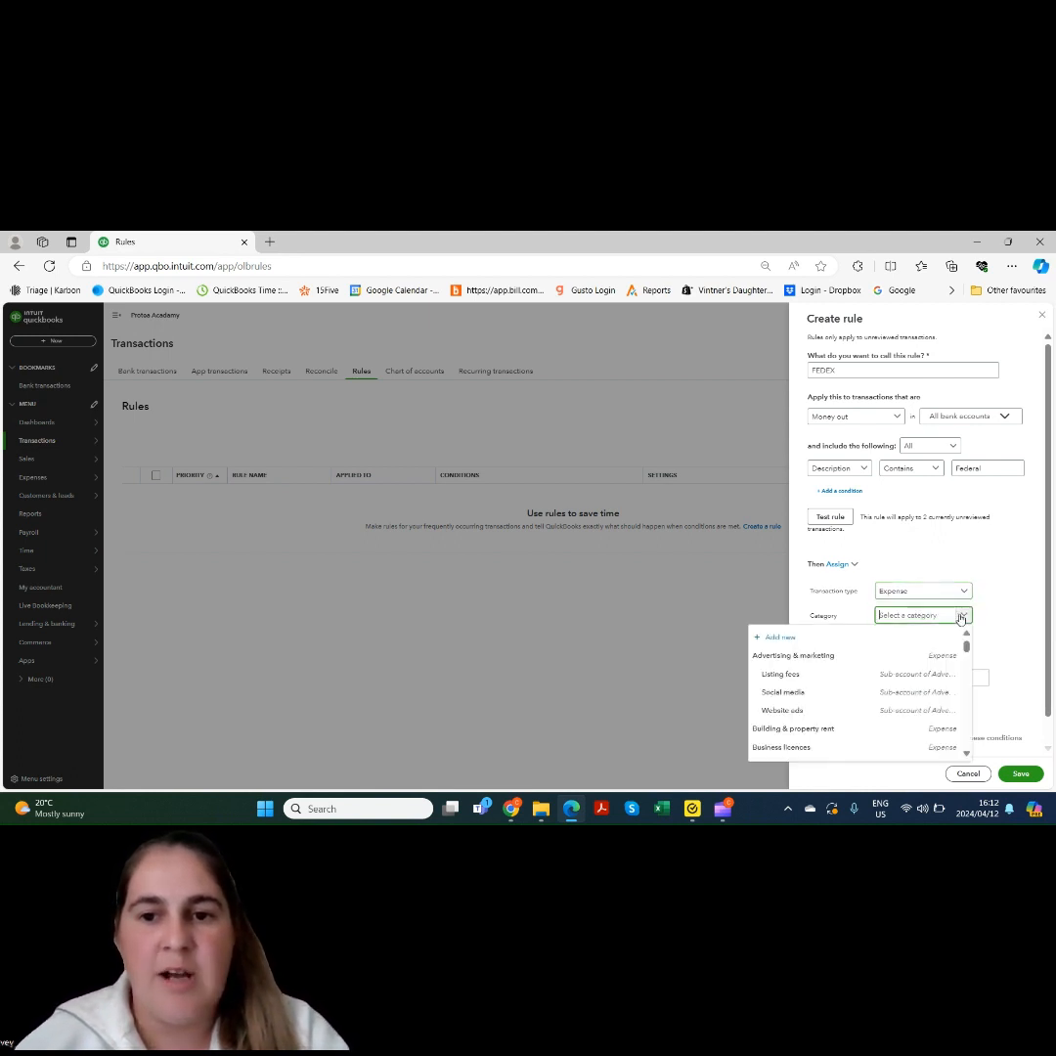
type("shipp")
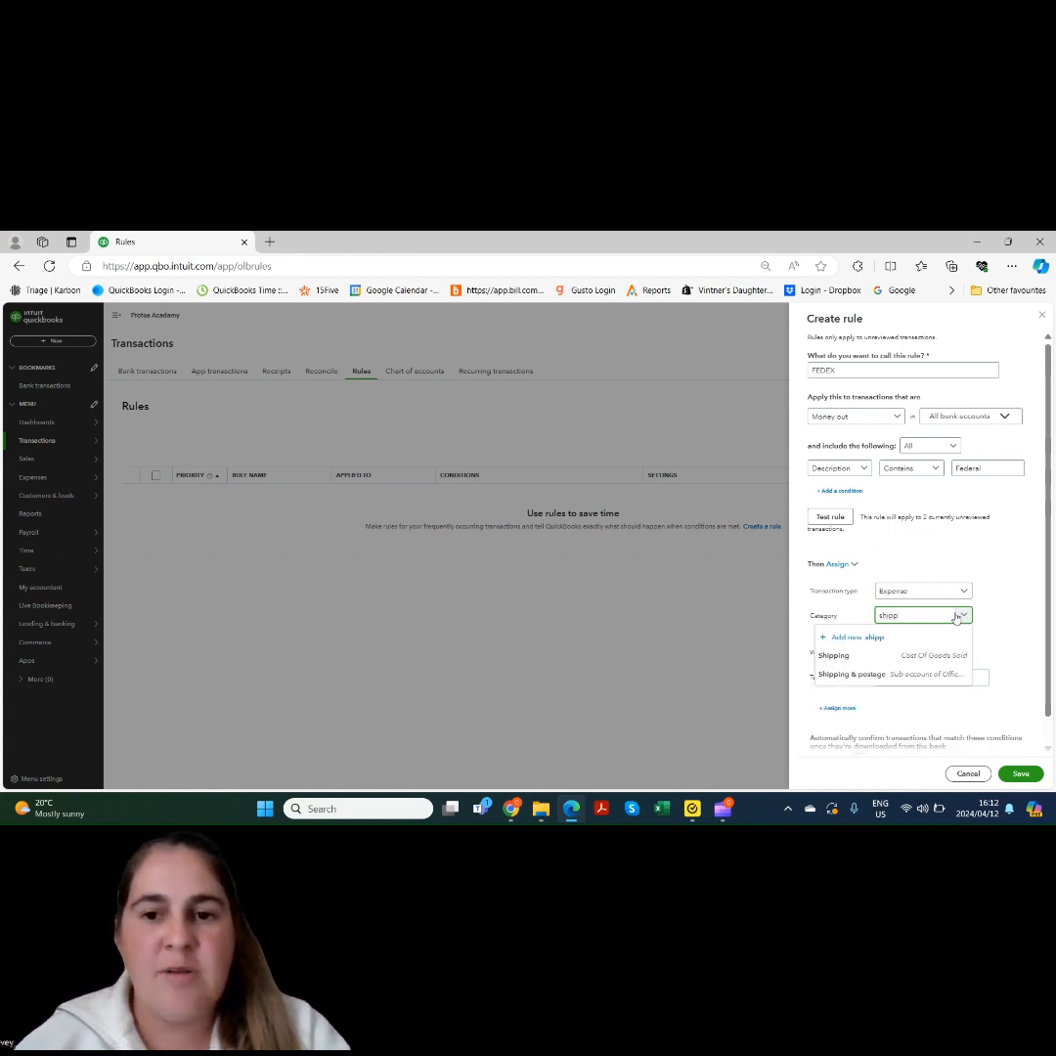
left_click(947, 675)
key("Tab")
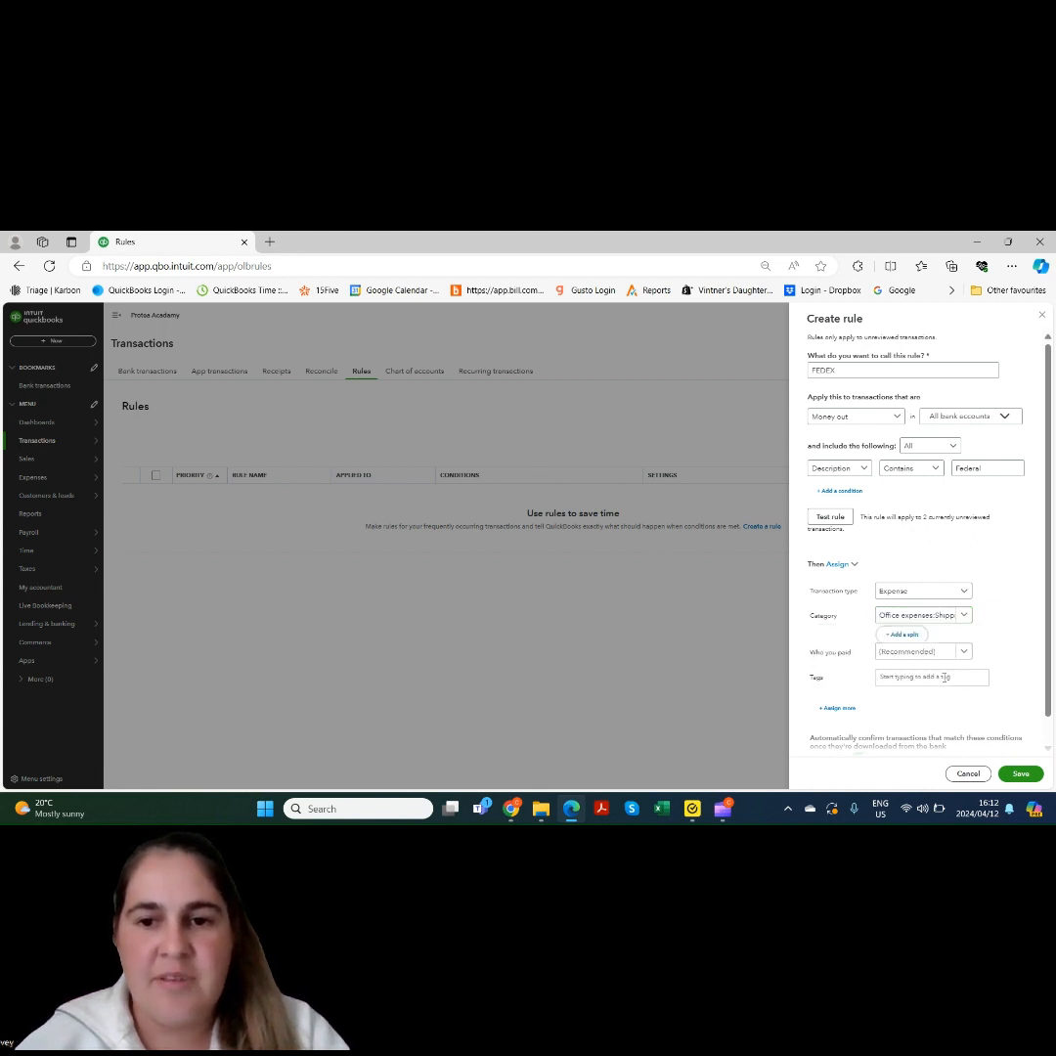
Try splitting the matches across categories, then remove the split to keep one category
left_click(902, 636)
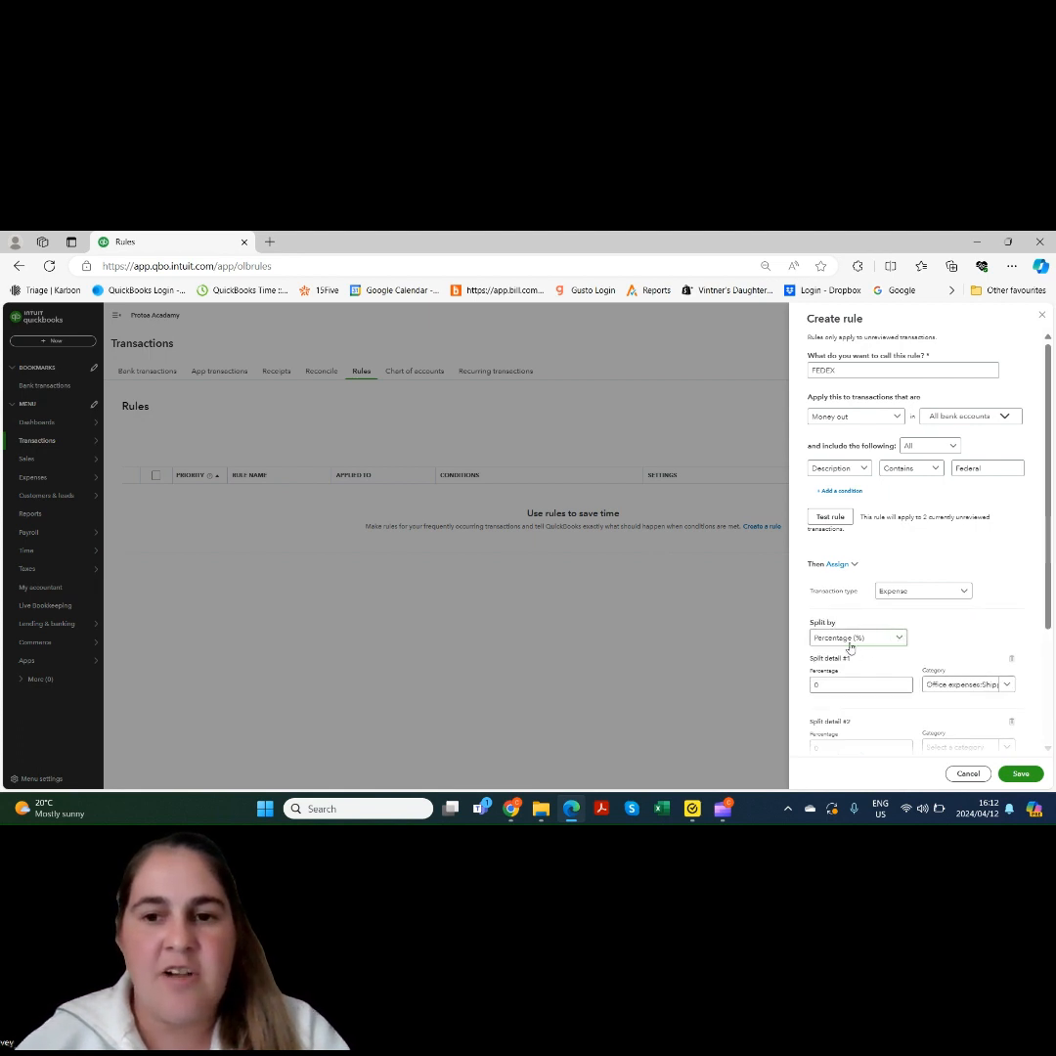
scroll(1051, 641, "down", 1)
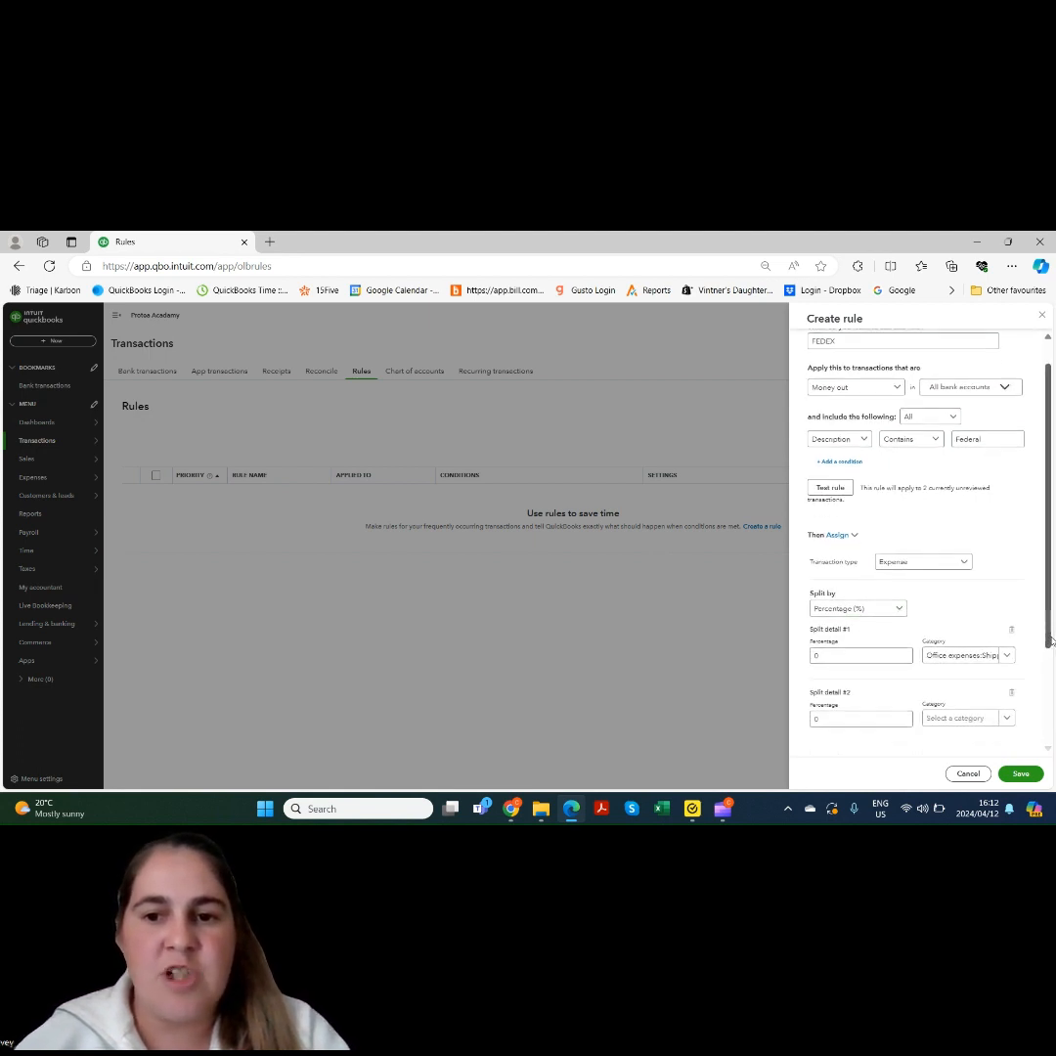
scroll(1052, 641, "down", 1)
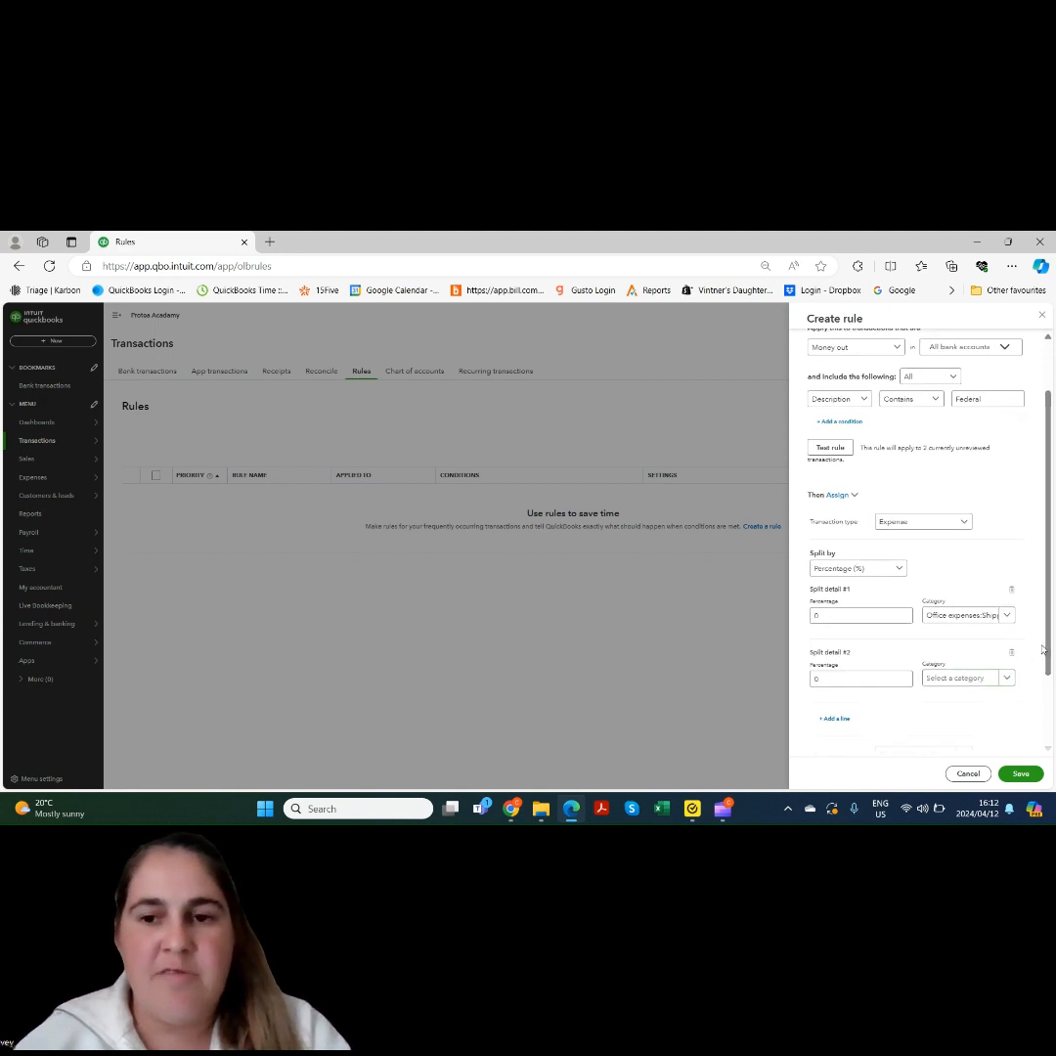
left_click_drag(1042, 648, 1053, 691)
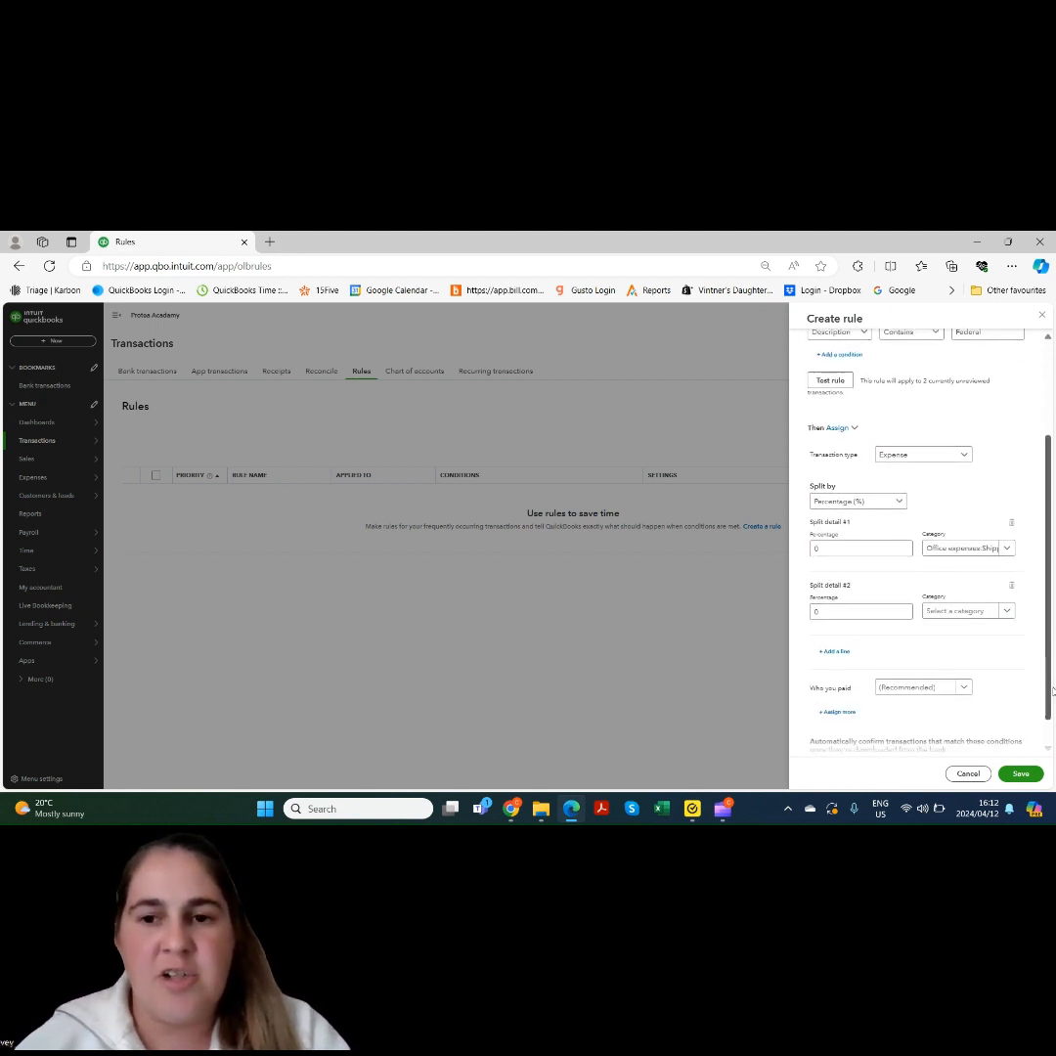
scroll(1013, 579, "up", 2)
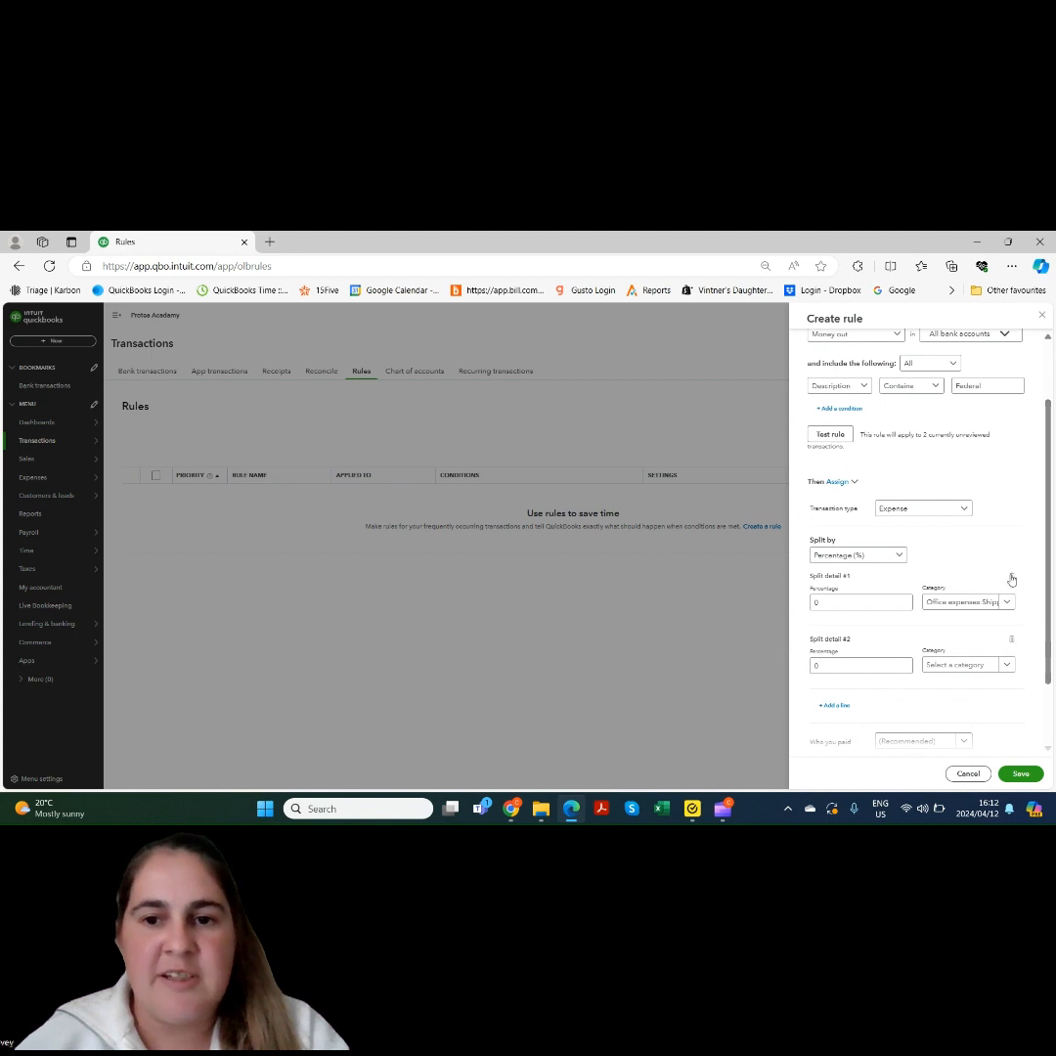
left_click(1012, 578)
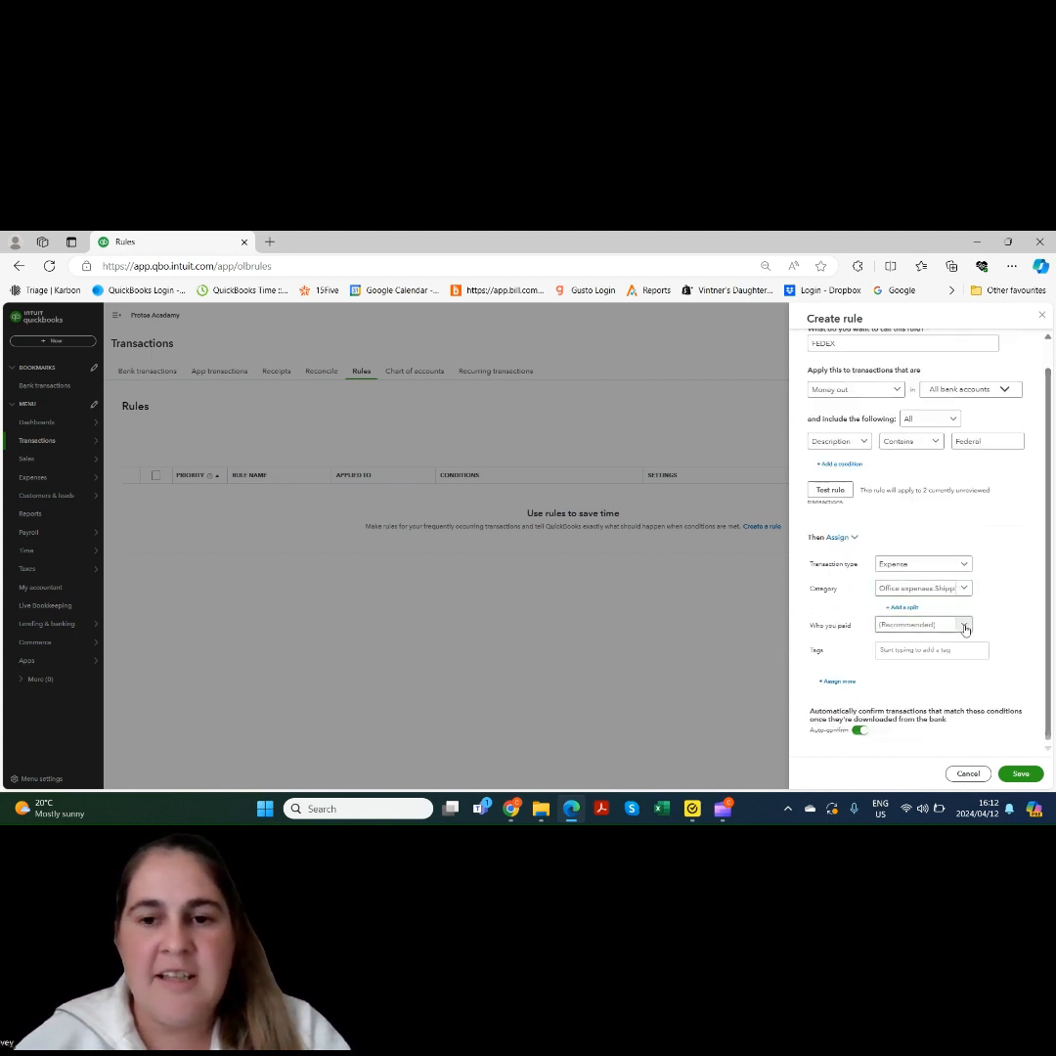
Set the payee to Fedex, turn off auto-confirm, and save the FEDEX rule
left_click(964, 626)
type("fed")
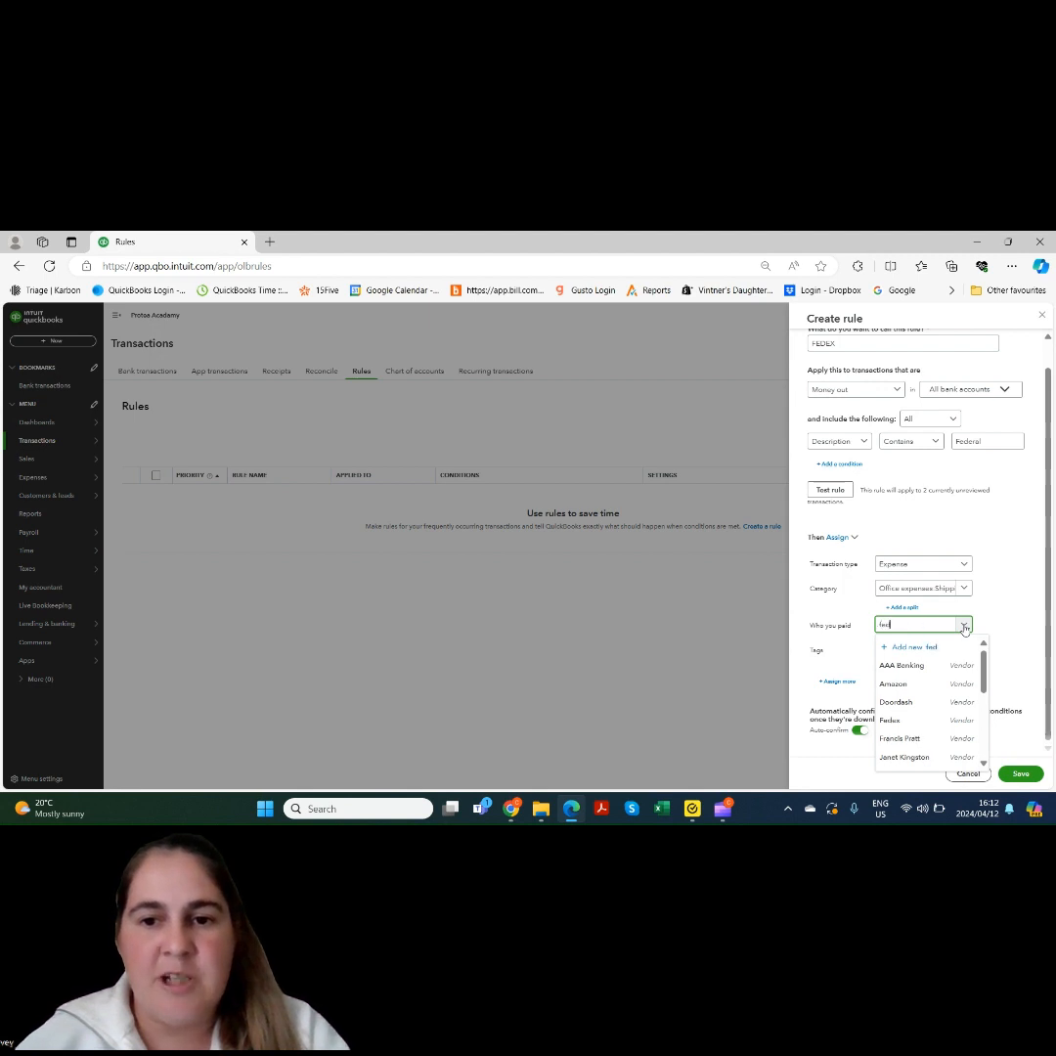
type("ex")
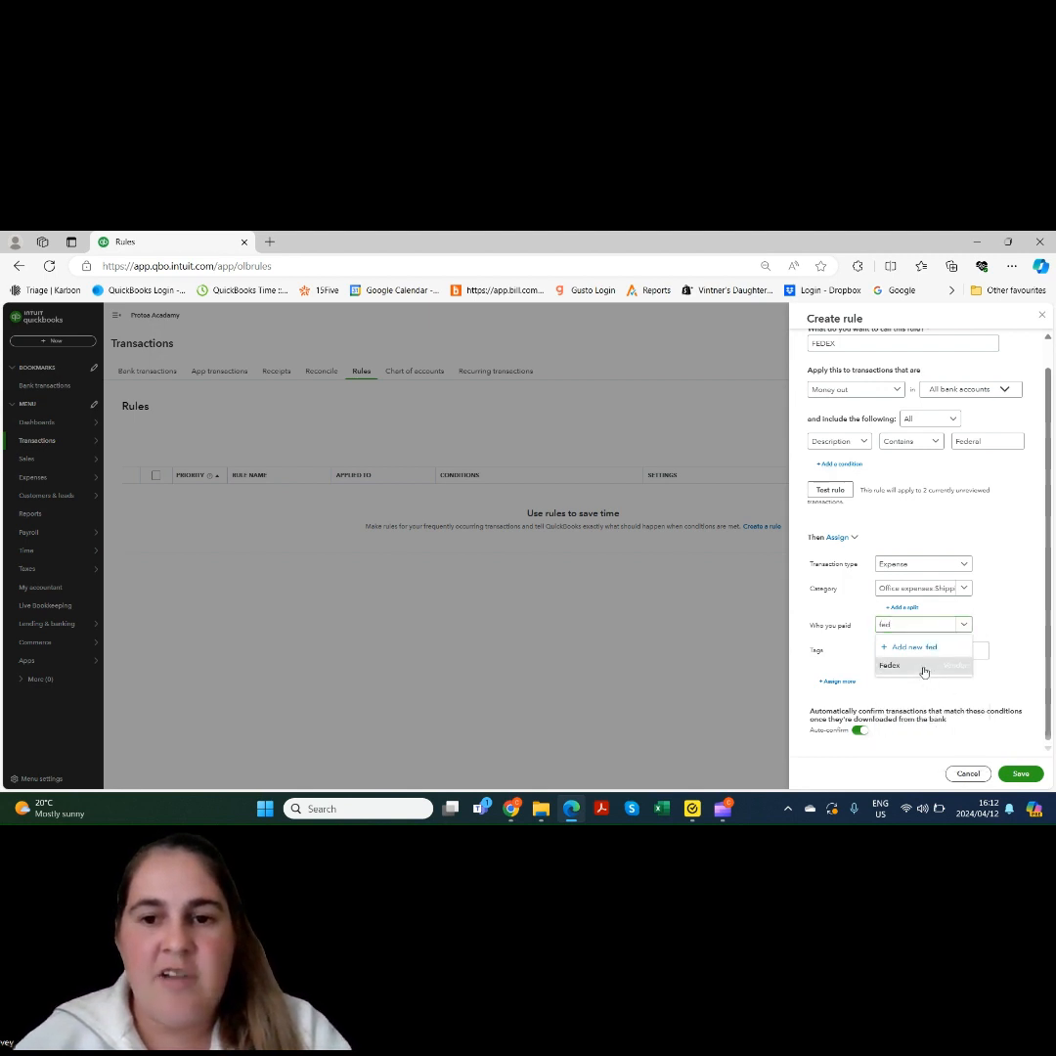
left_click(925, 668)
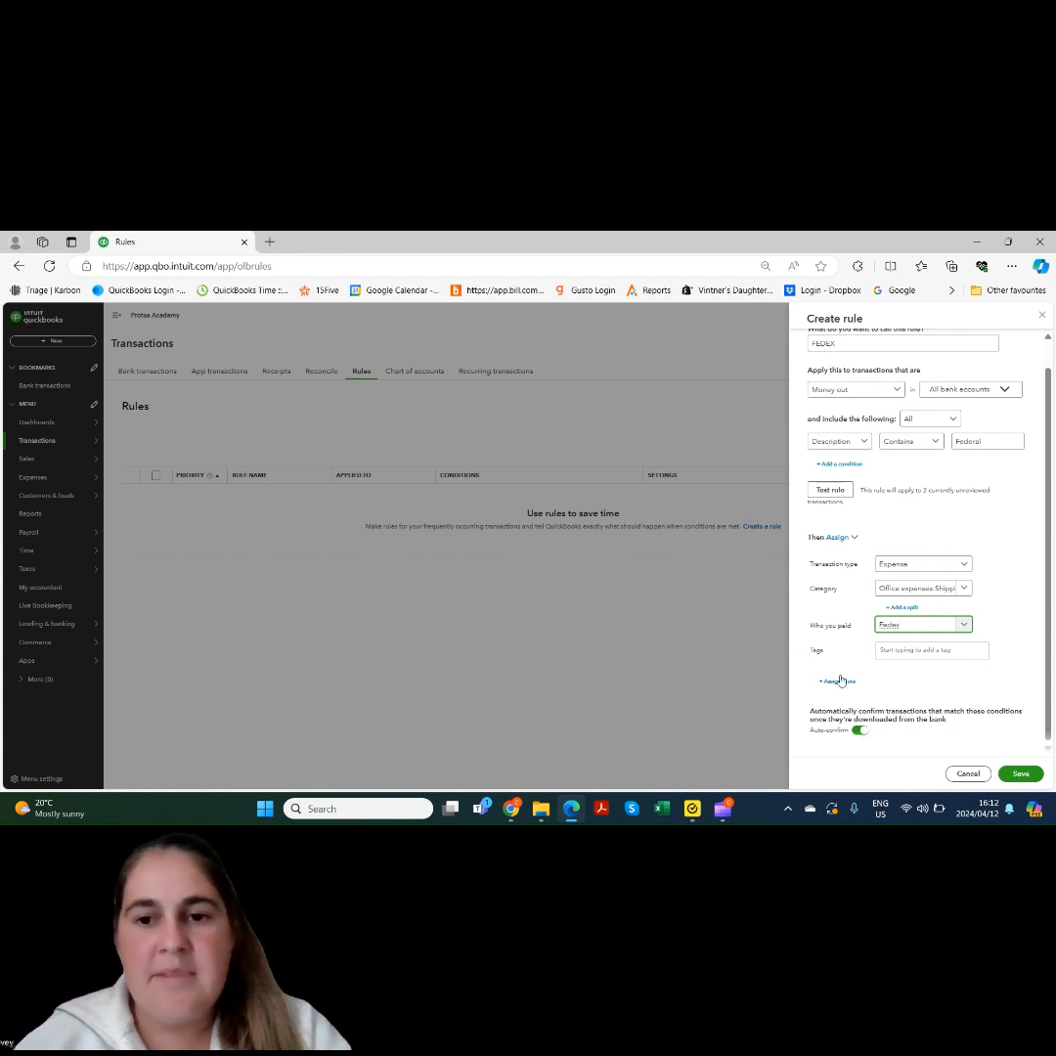
left_click_drag(1050, 644, 1050, 668)
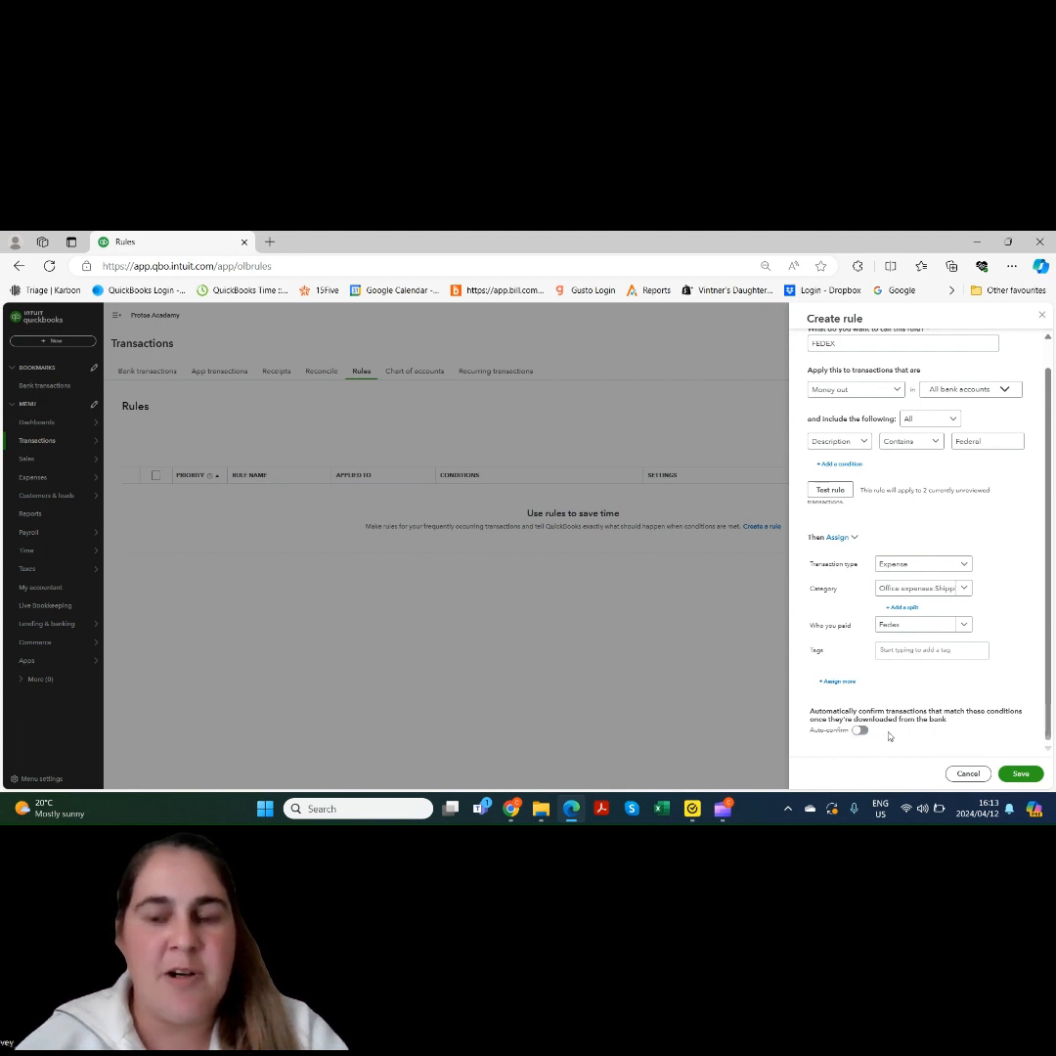
left_click(1021, 775)
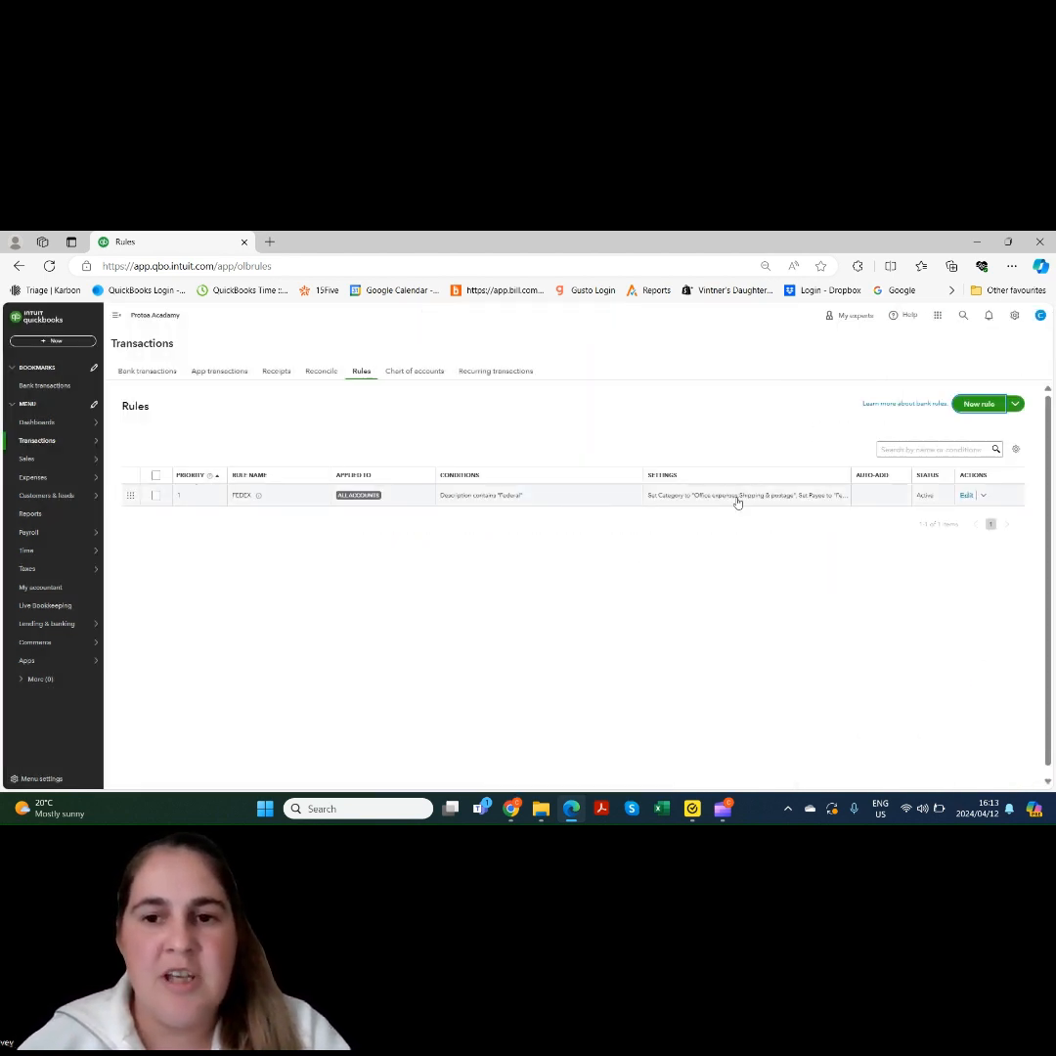
Check the FEDEX rule's extra actions, then switch to AAA Checking's bank transactions
left_click(983, 496)
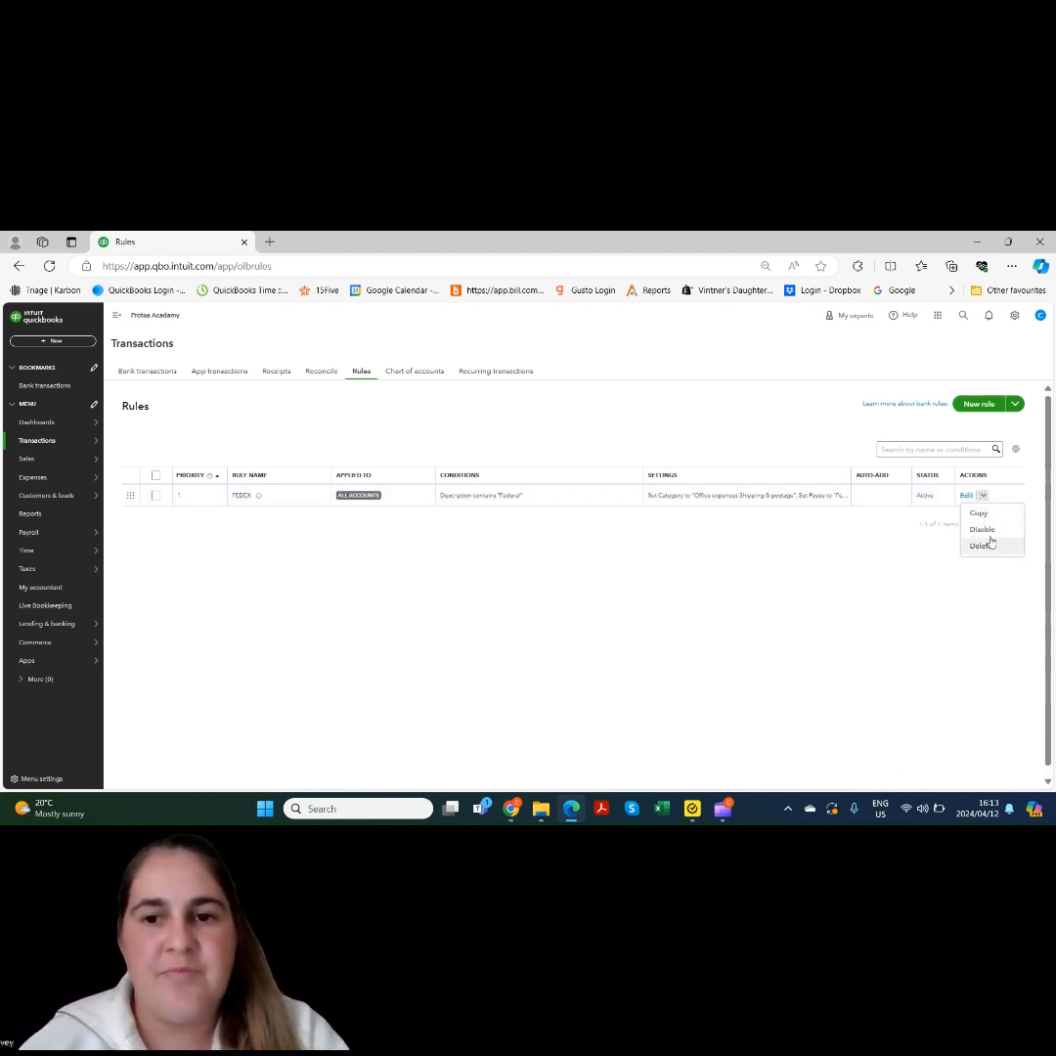
left_click(984, 497)
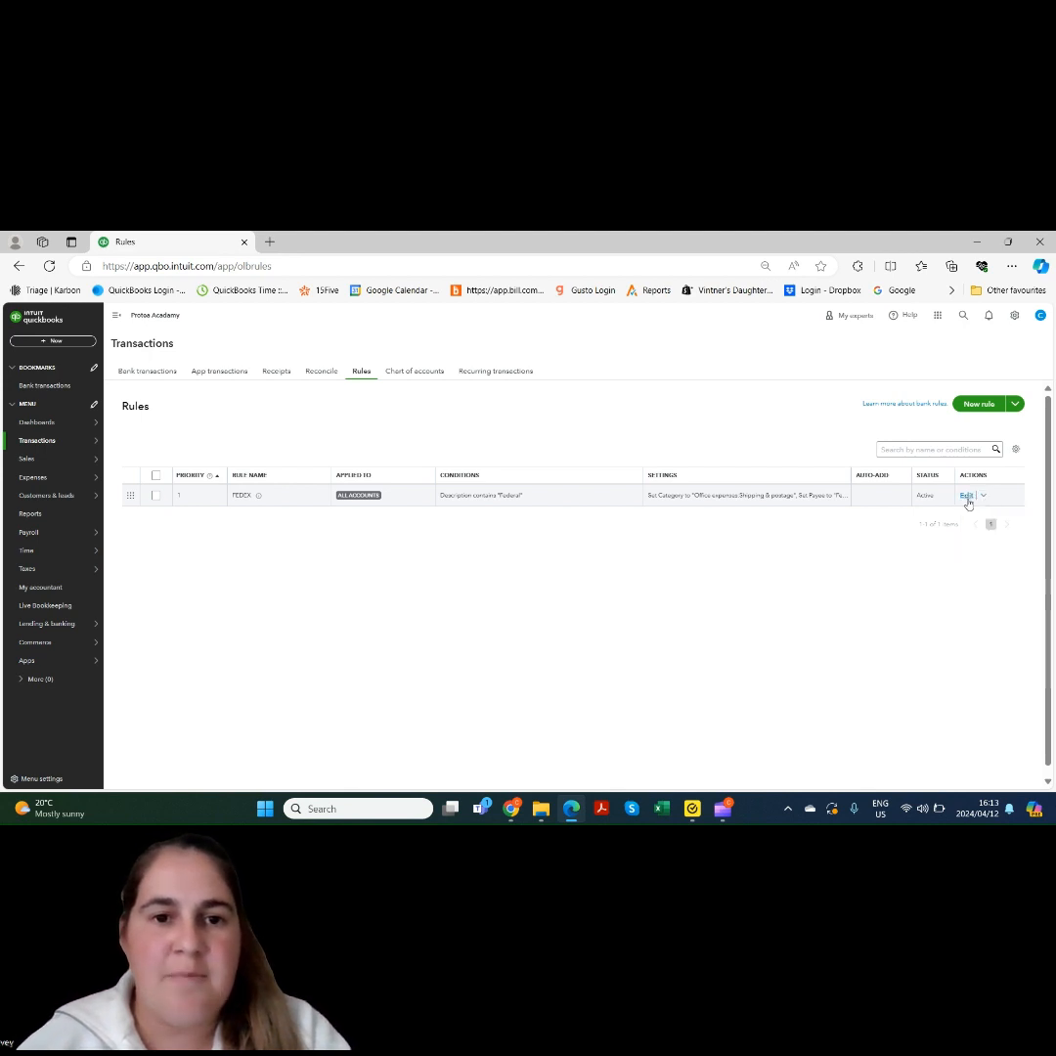
left_click(152, 372)
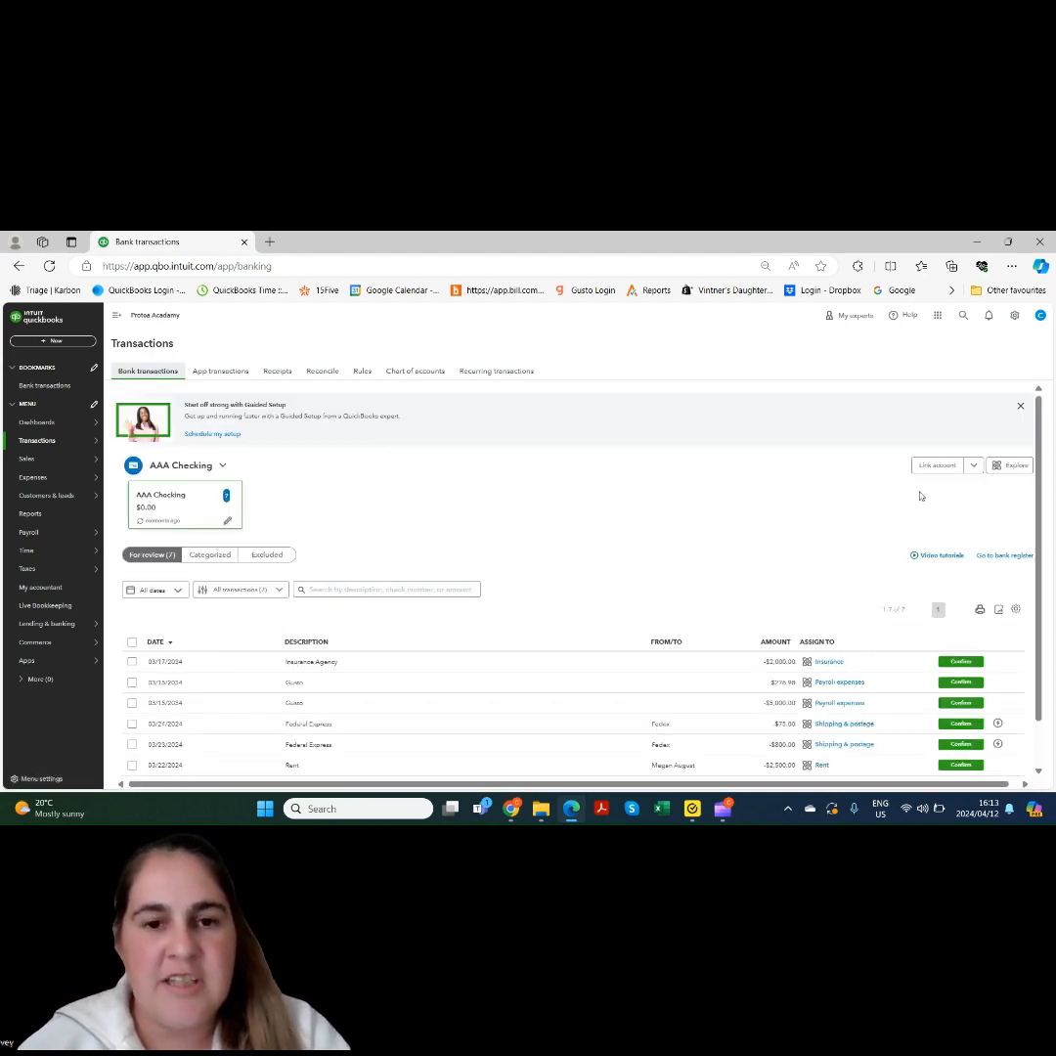
Confirm both Federal Express transactions and expand the Rent transaction's categorization details
scroll(1039, 587, "down", 2)
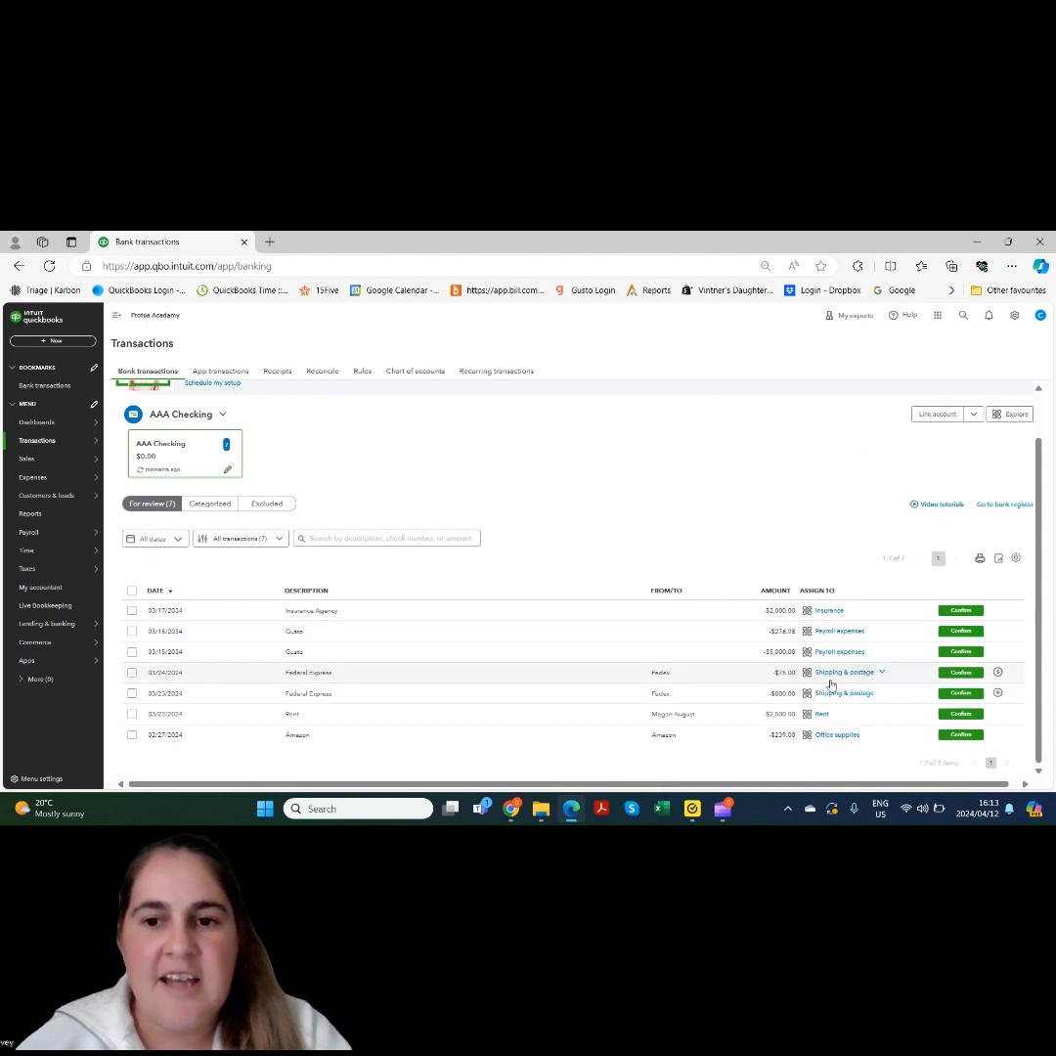
mouse_move(999, 674)
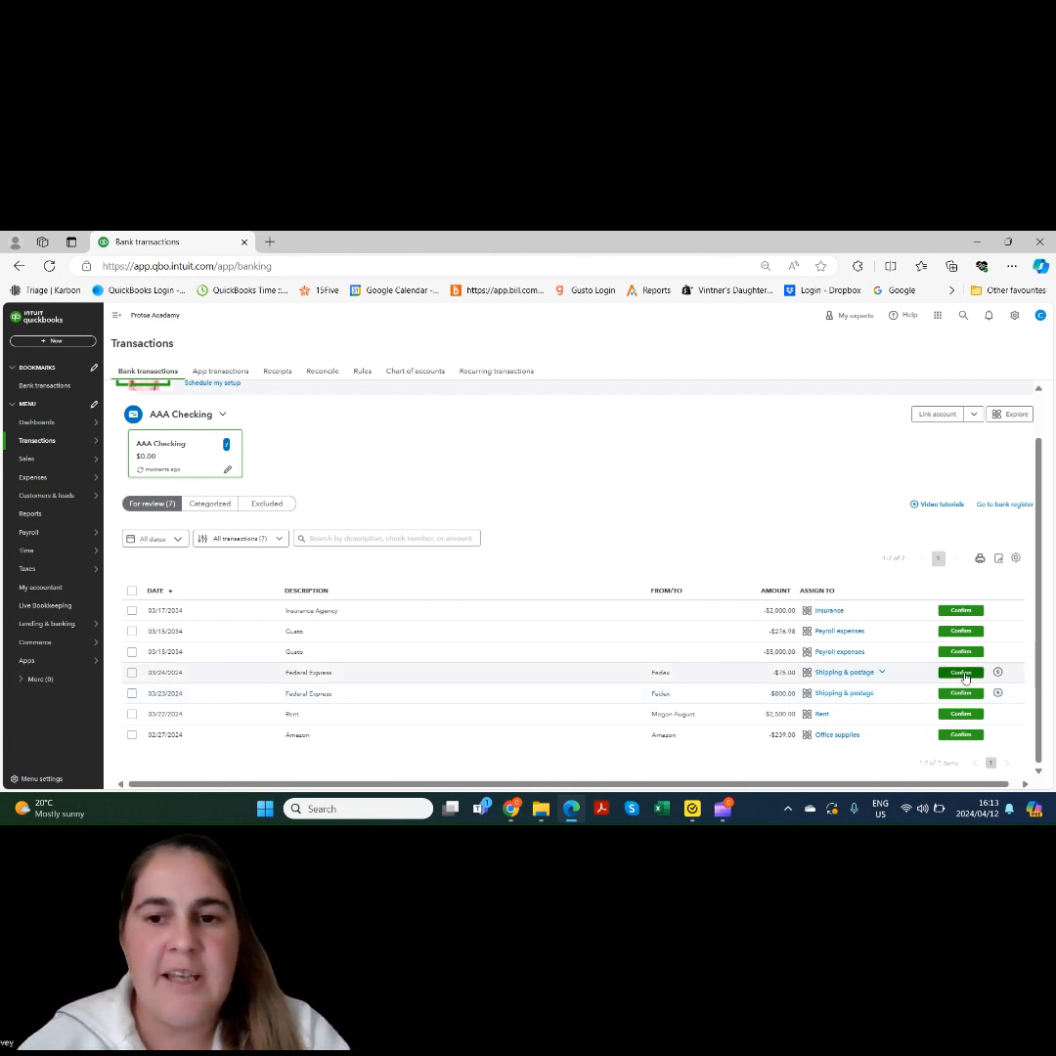
left_click(962, 673)
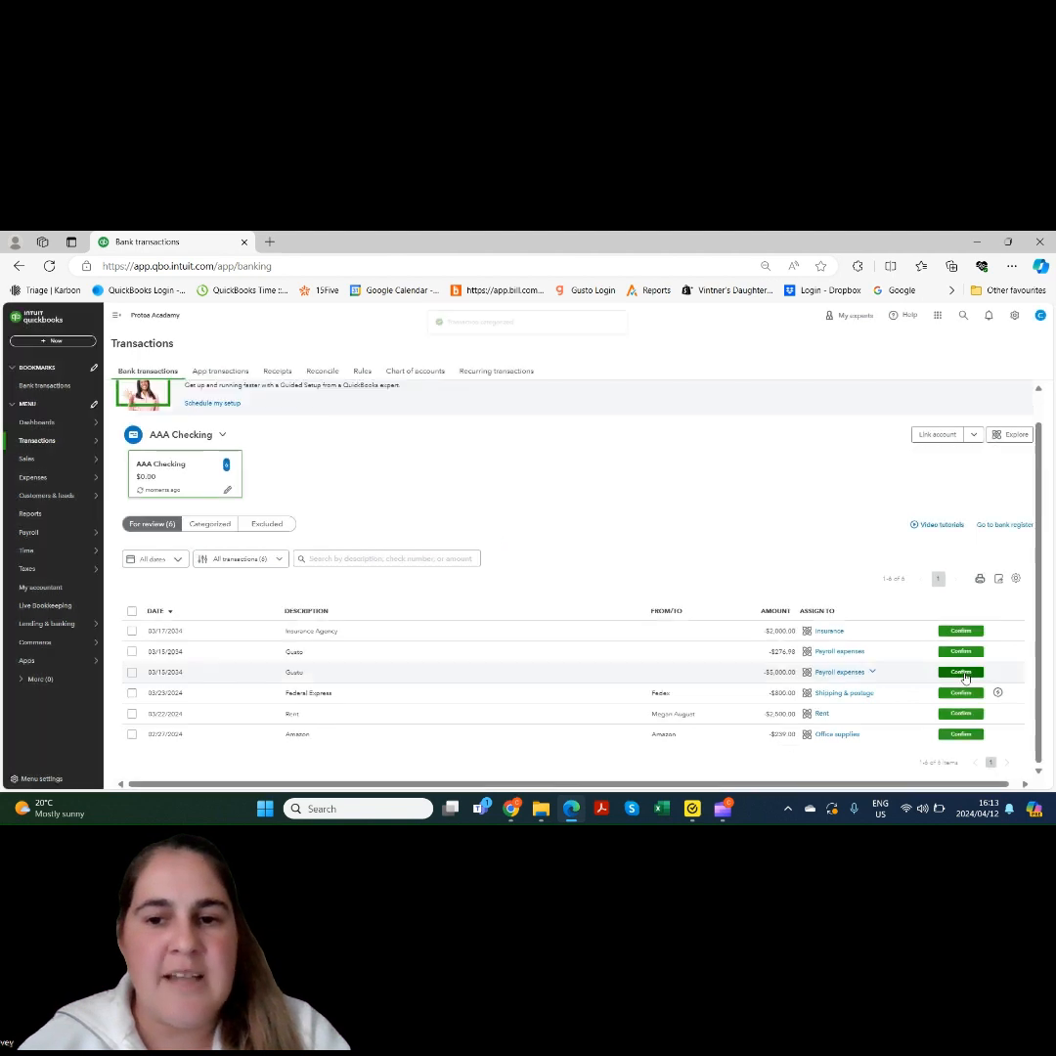
left_click(962, 694)
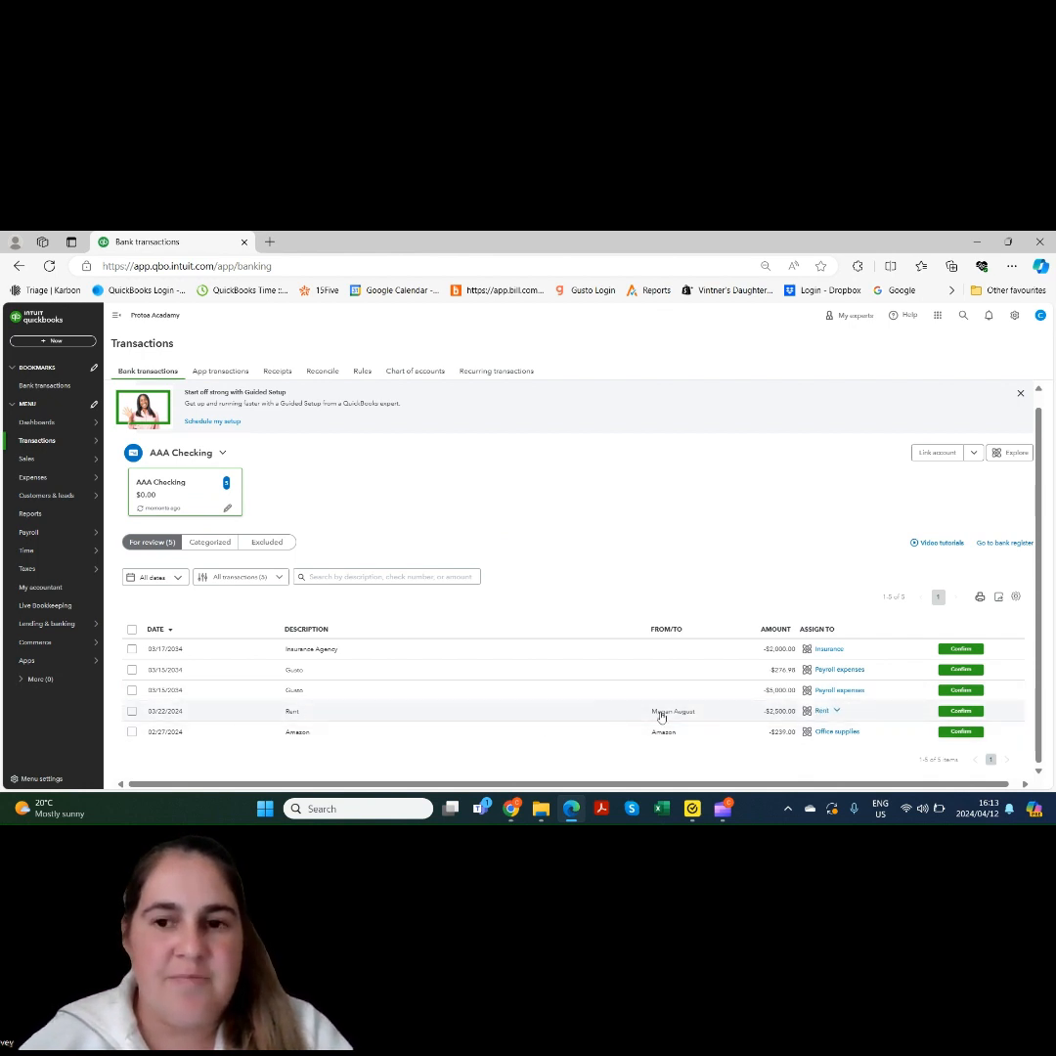
left_click(857, 716)
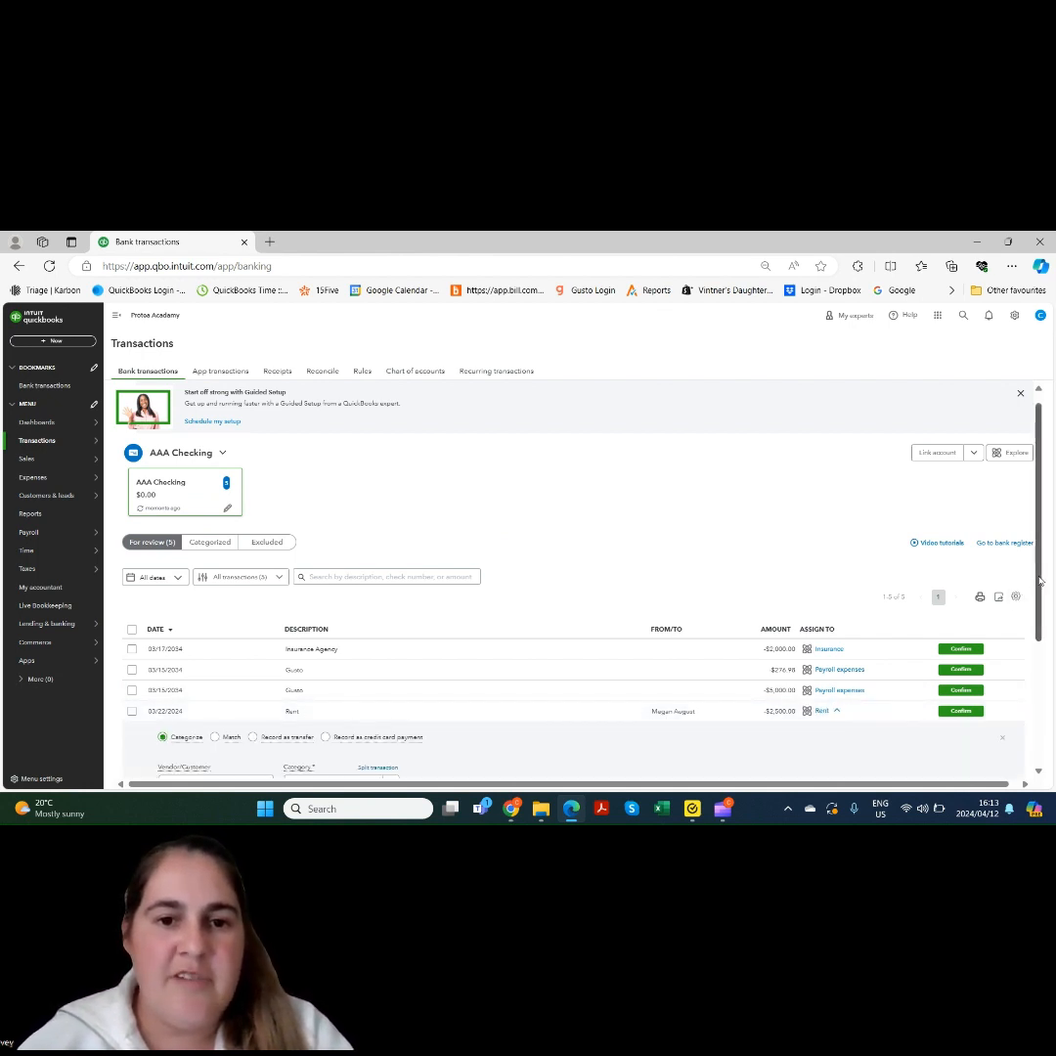
scroll(1054, 749, "down", 2)
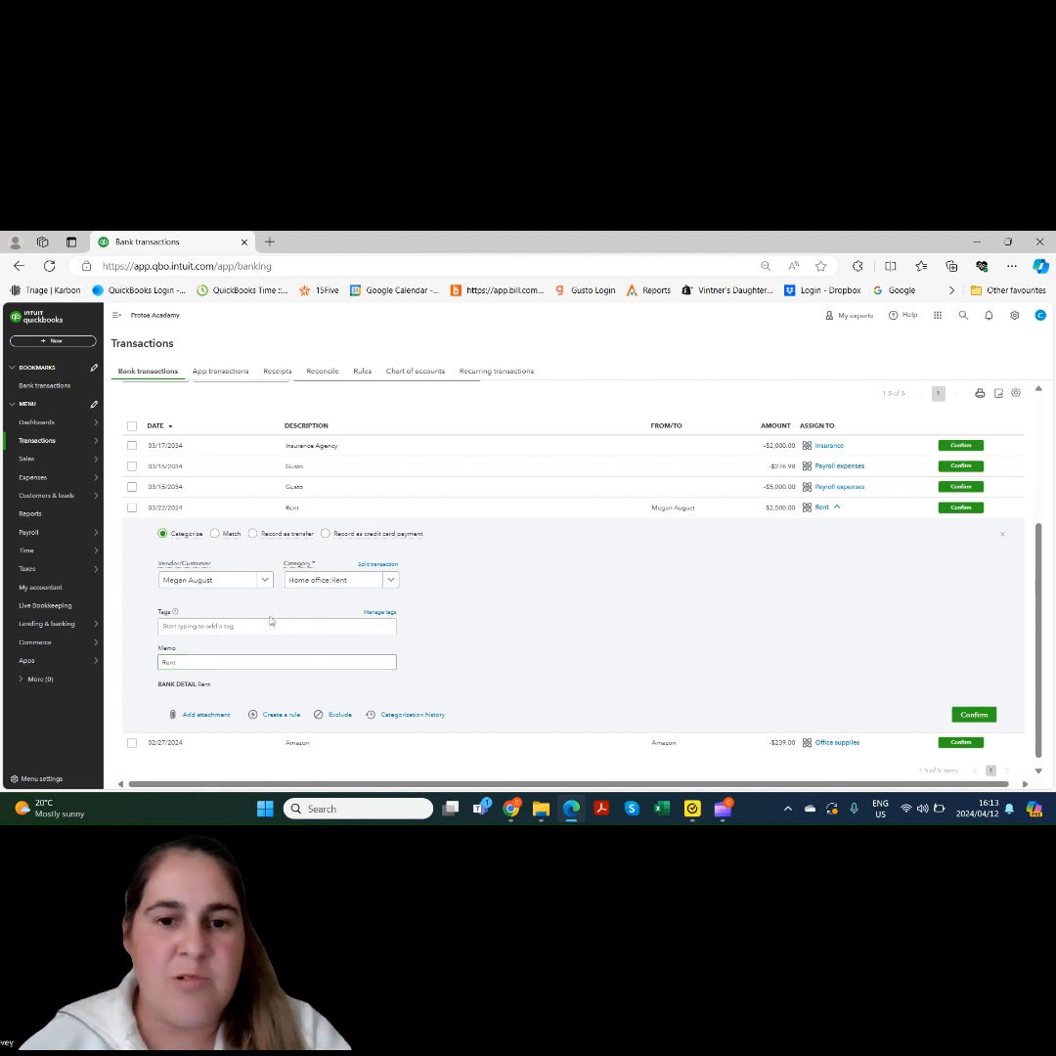
Start a Rent rule from the Rent transaction, with the Description condition set to the payee's name
left_click(291, 719)
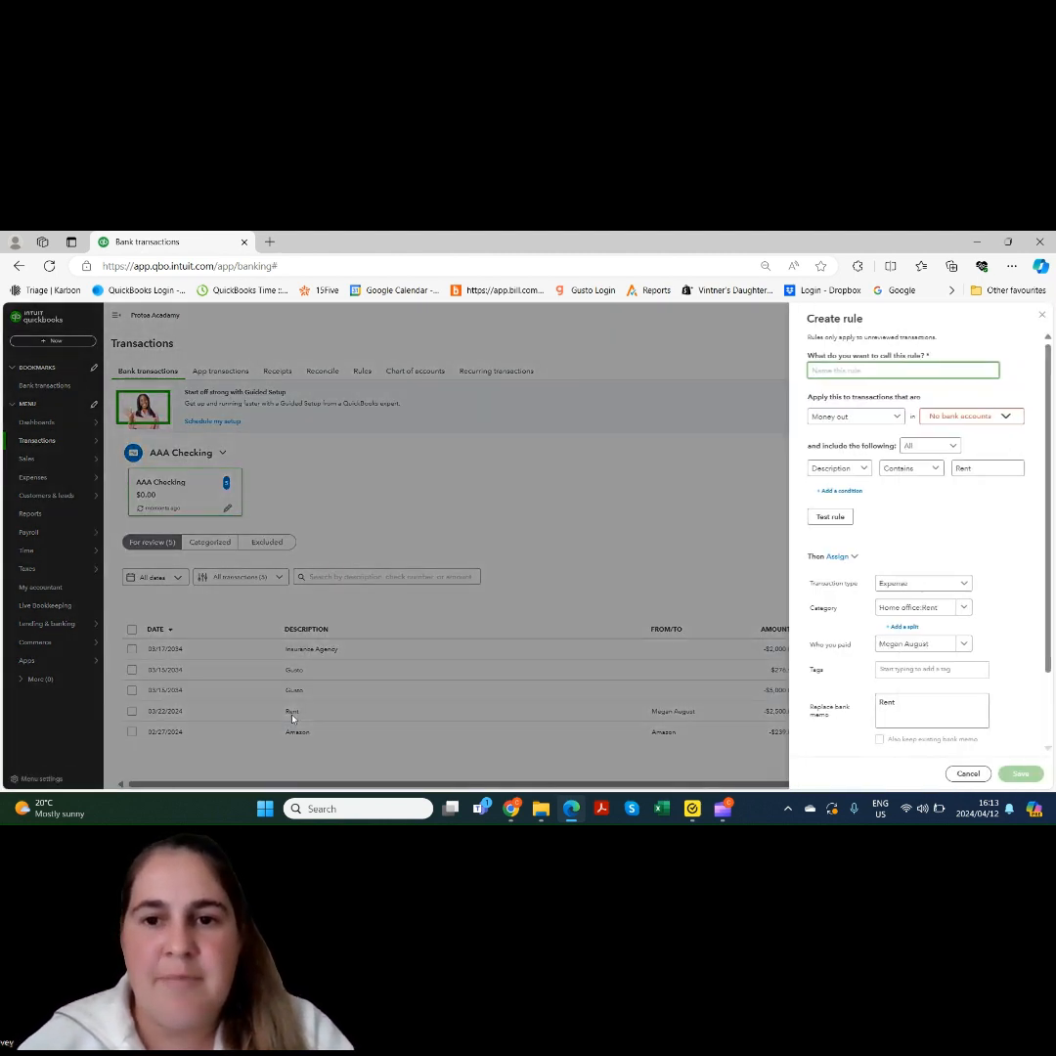
type("Rent")
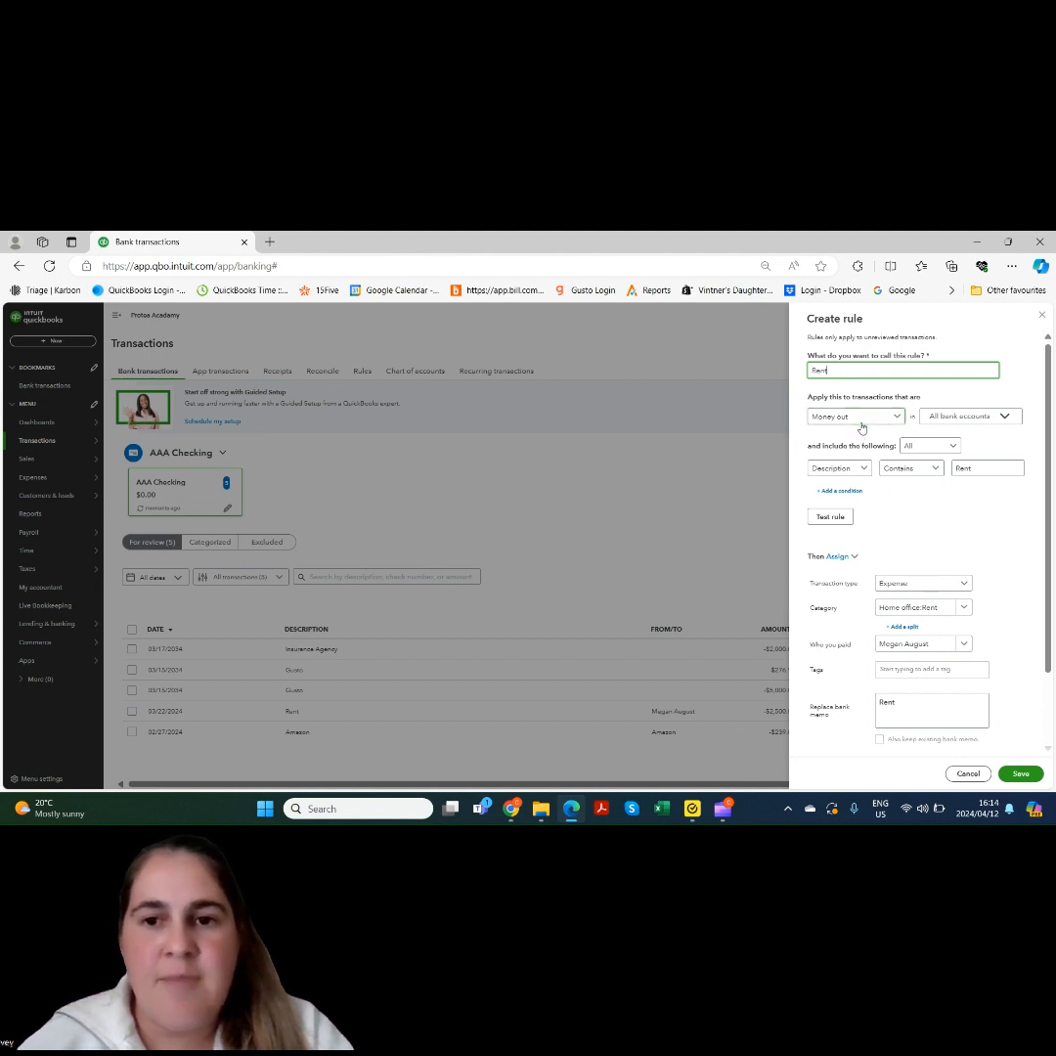
key("Tab")
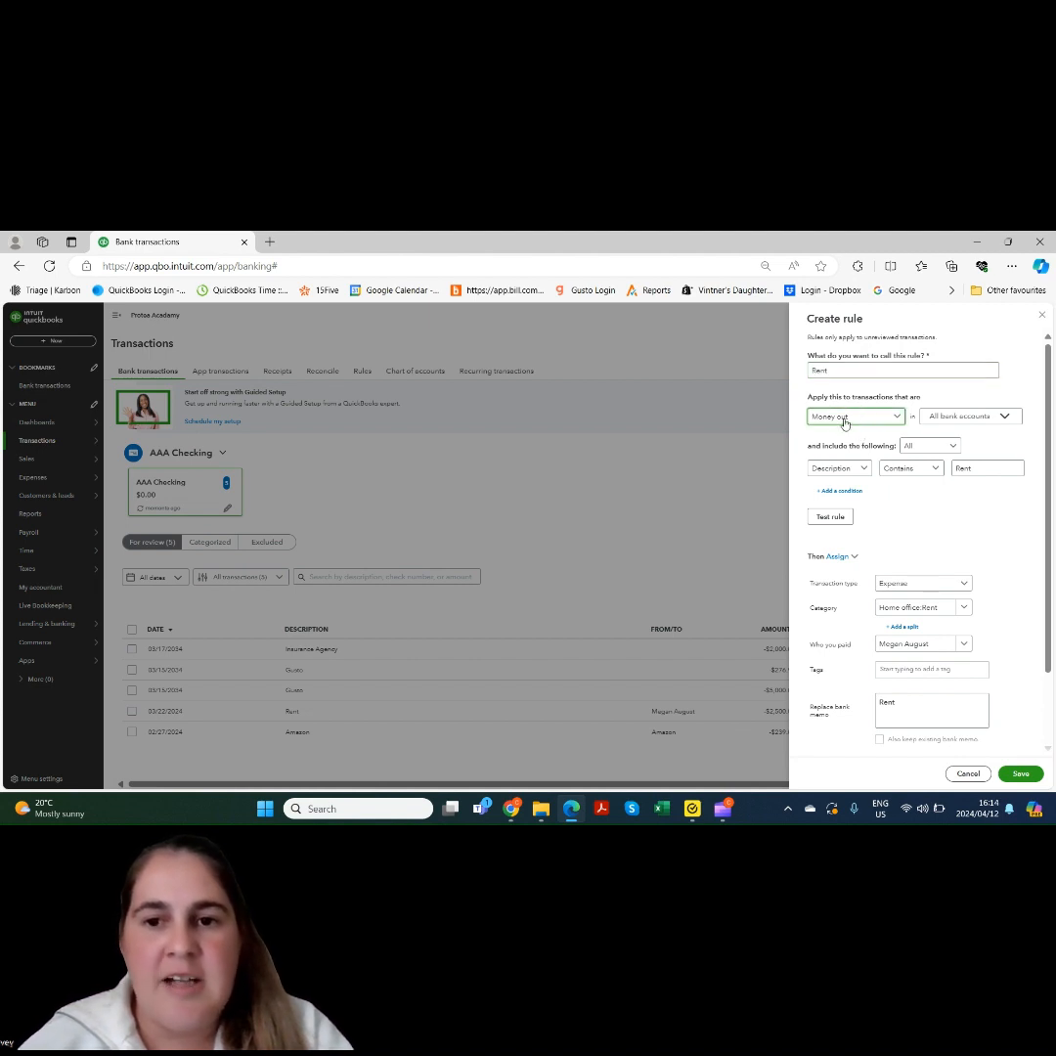
left_click(954, 418)
left_click(954, 419)
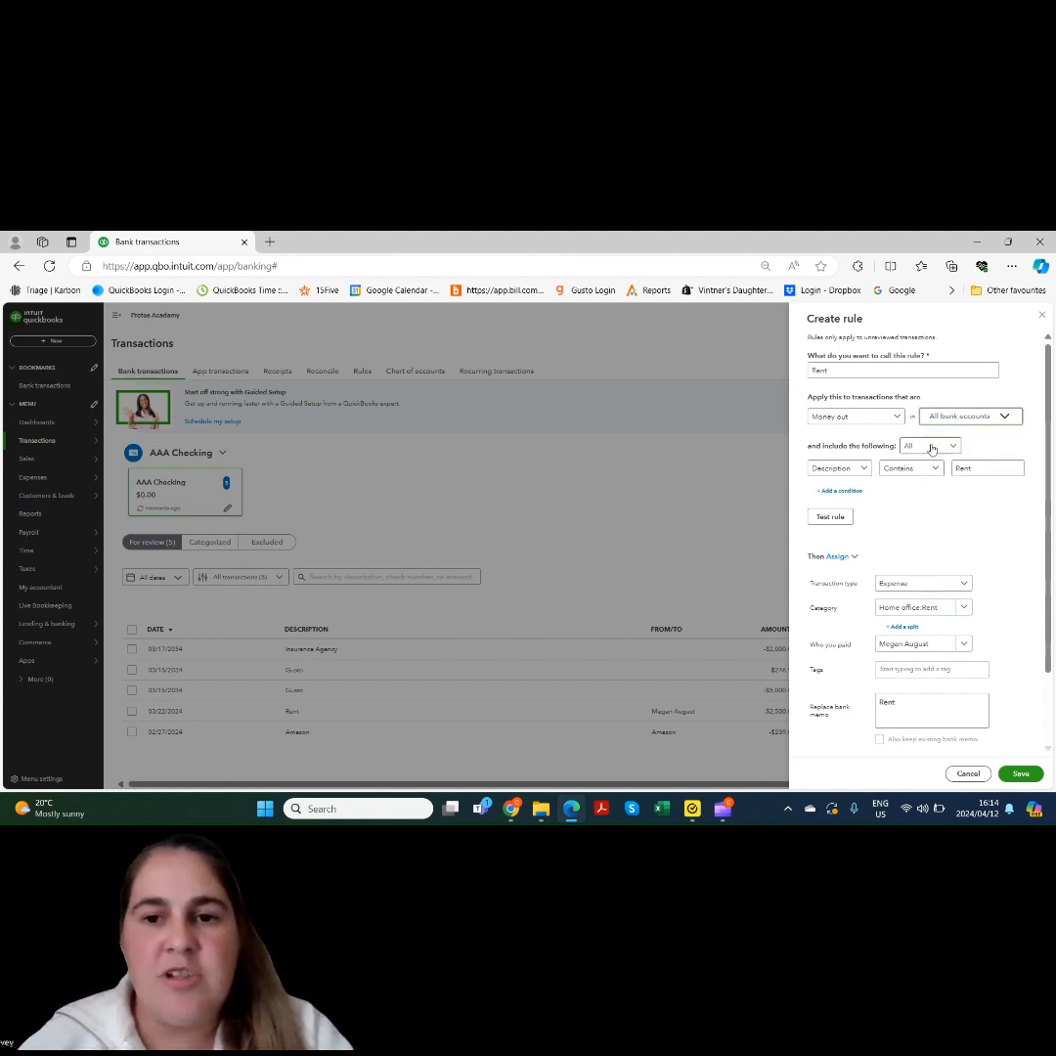
left_click(864, 471)
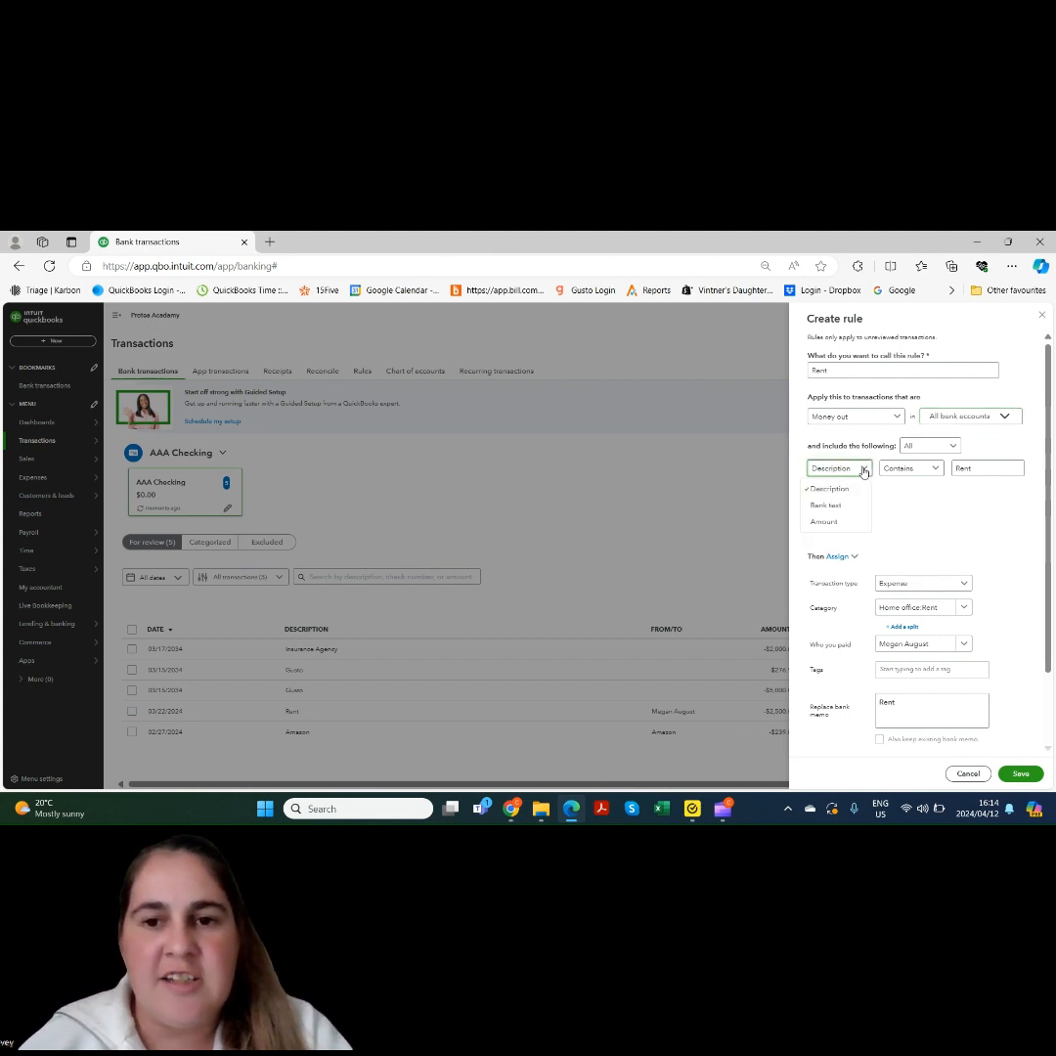
left_click(864, 472)
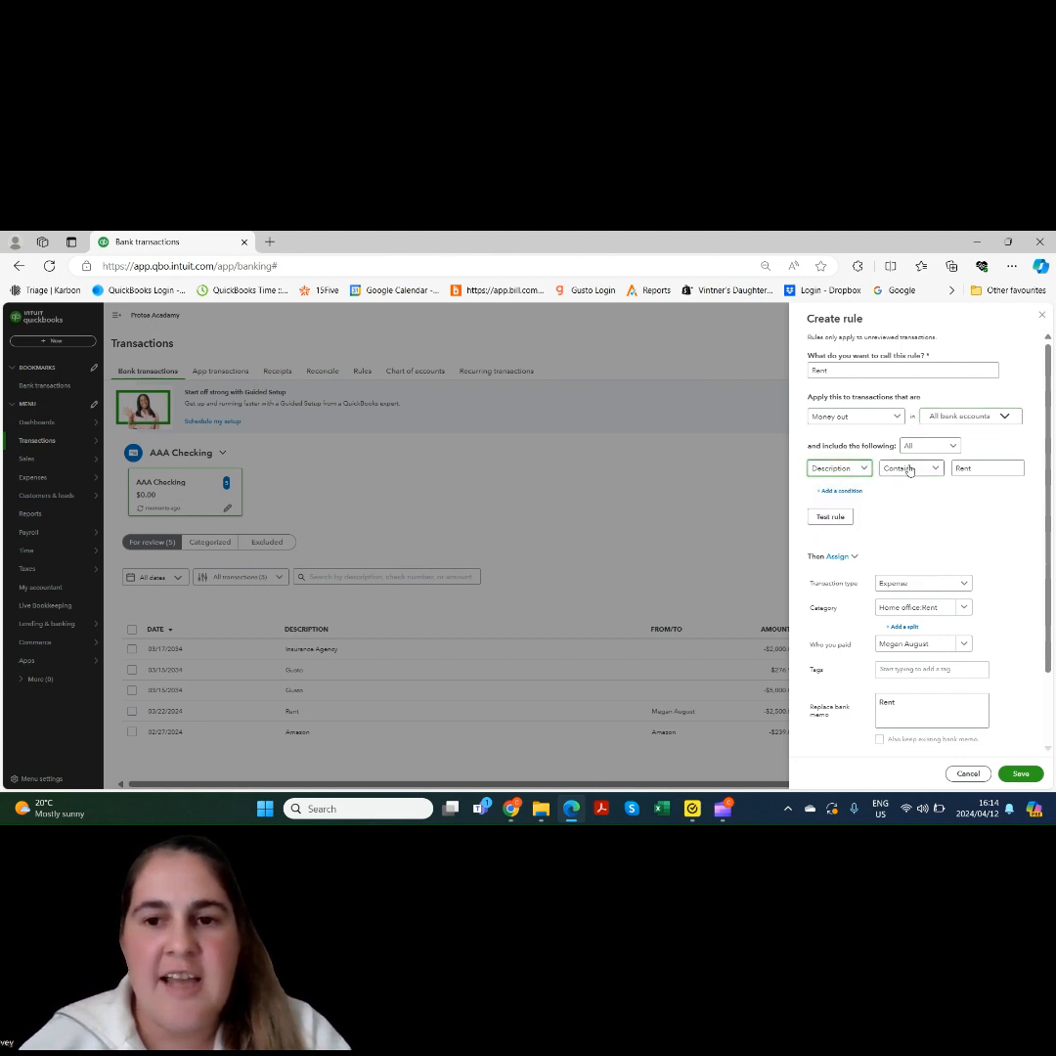
left_click_drag(979, 470, 945, 479)
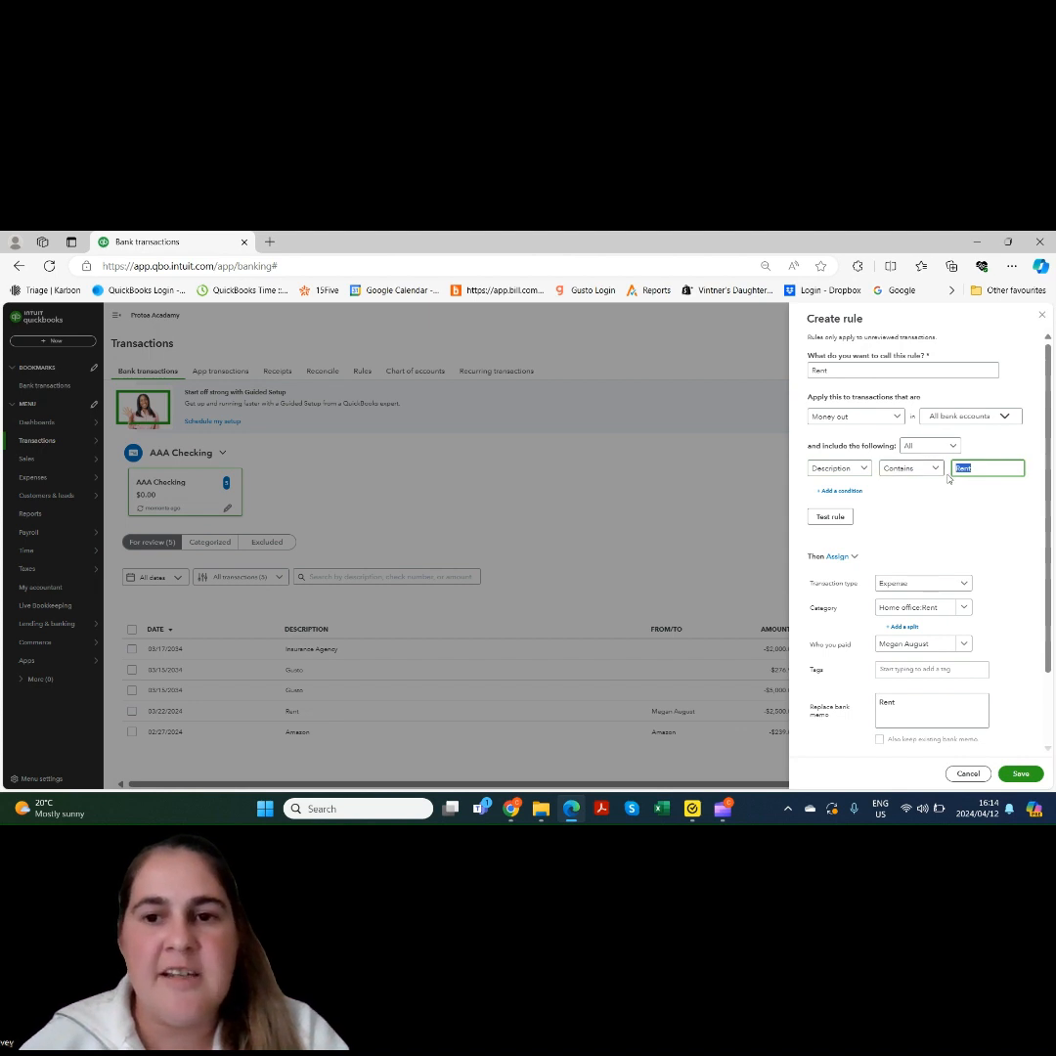
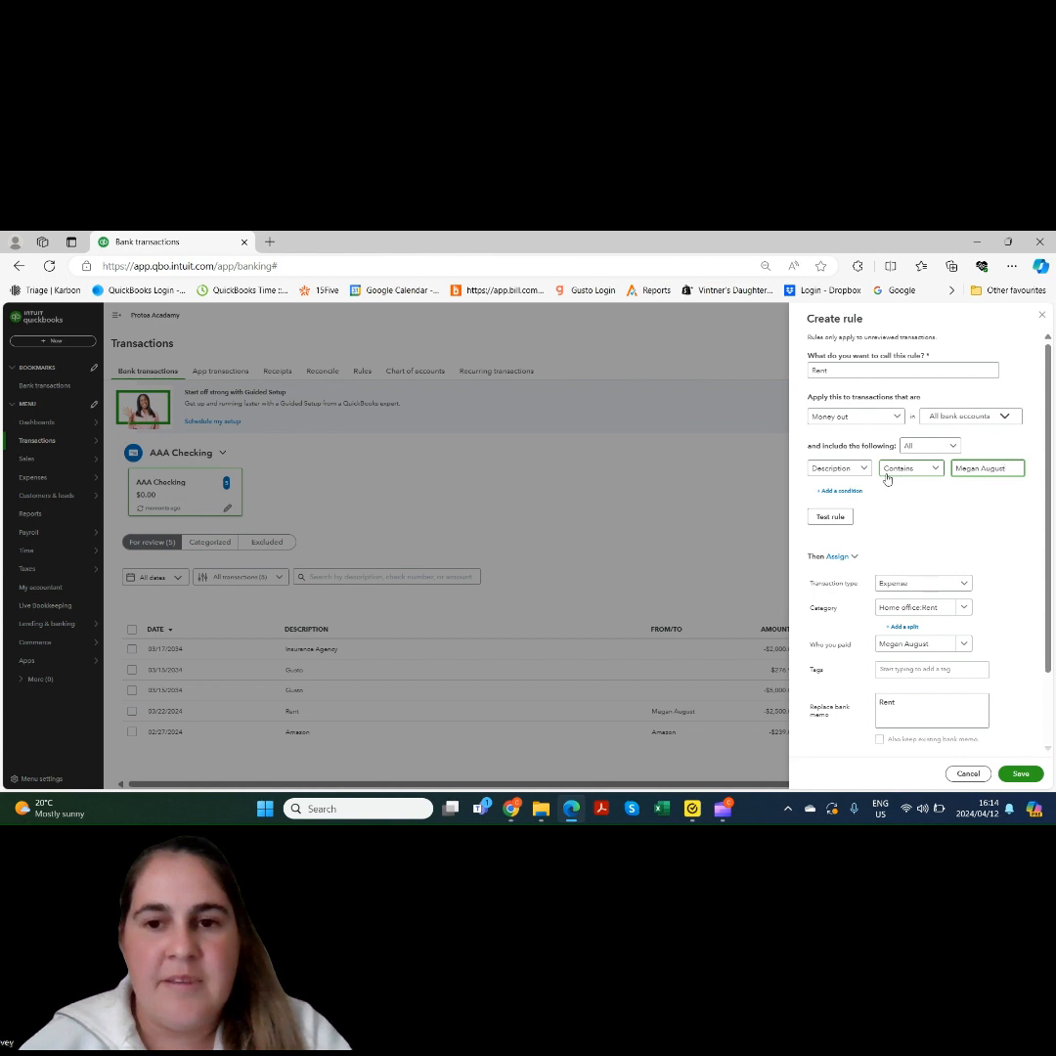
Add an Amount equals 2500 condition and test the rule
left_click(850, 491)
left_click(851, 492)
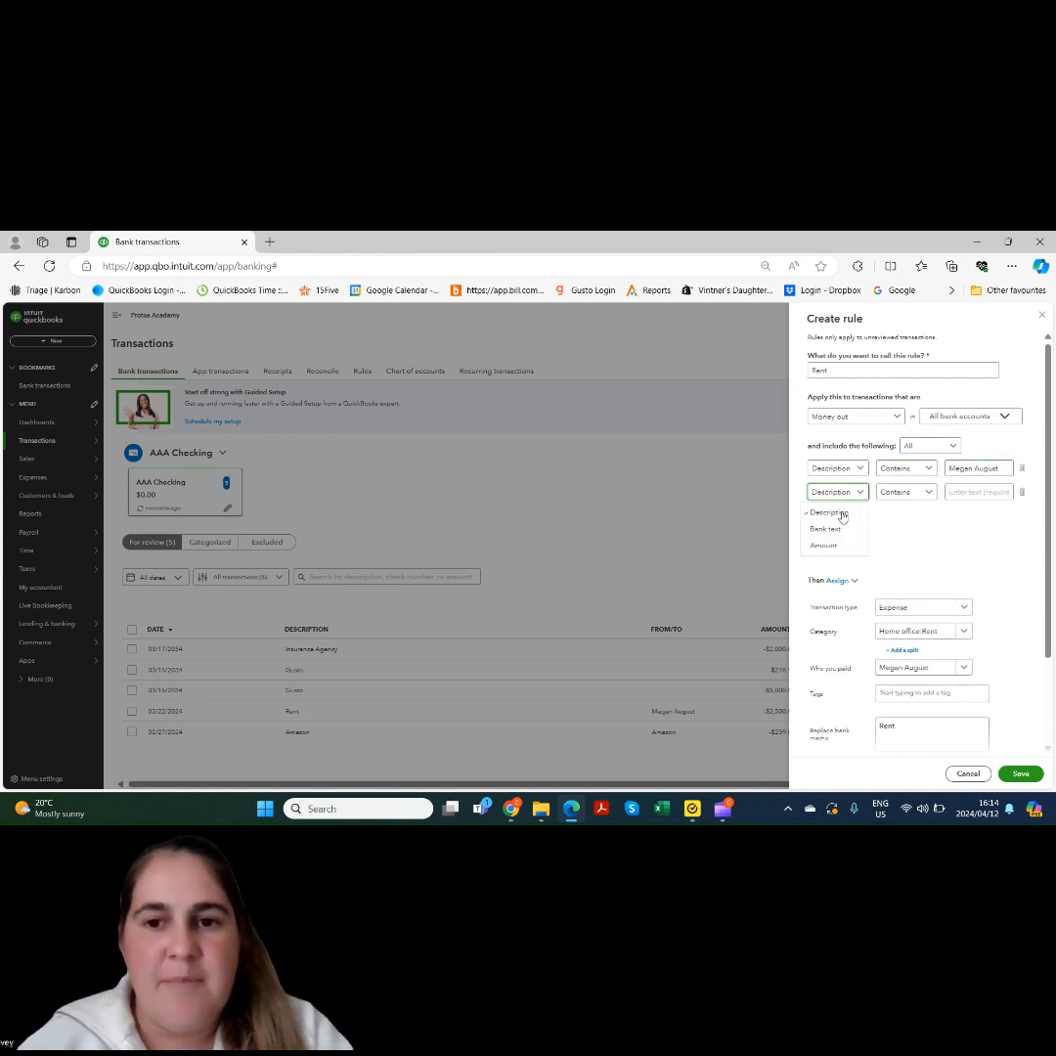
left_click(835, 544)
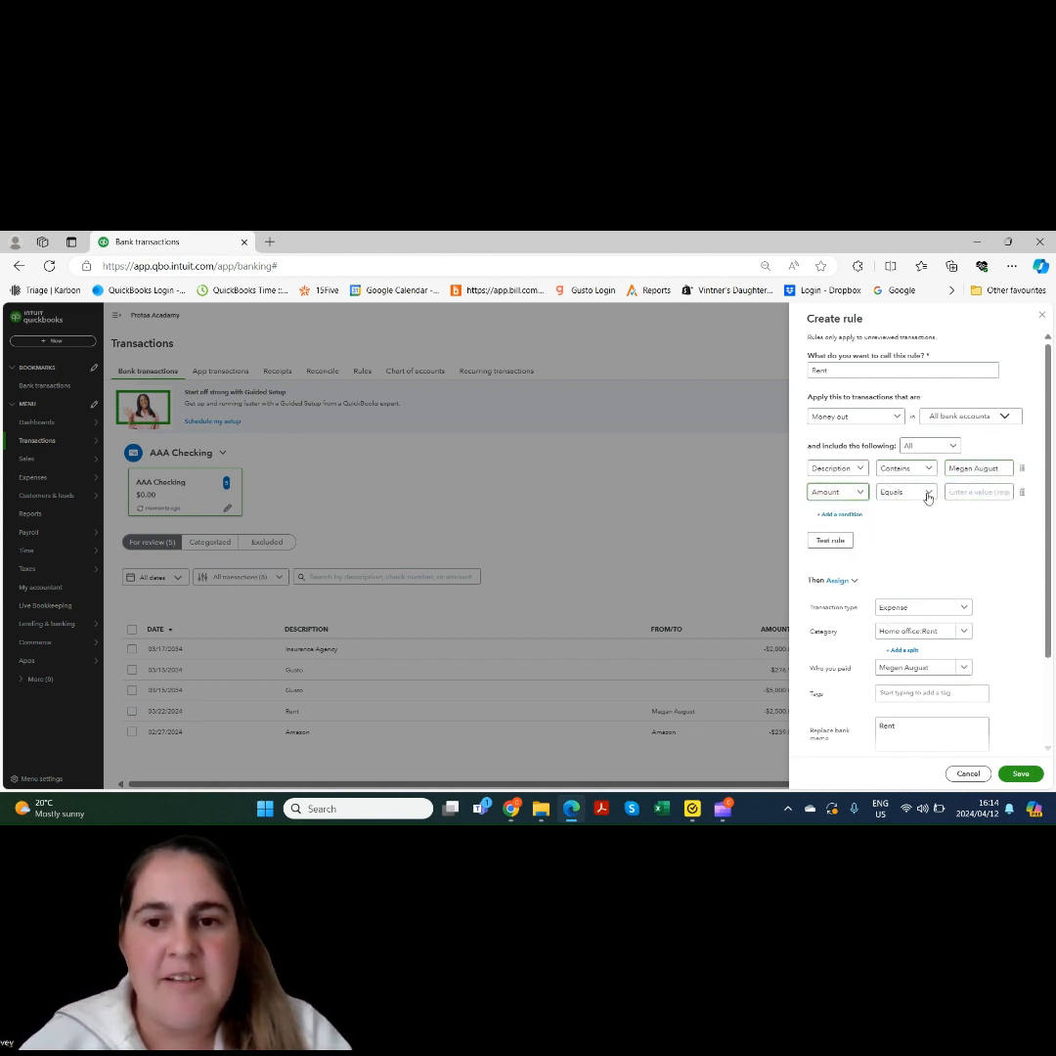
left_click(924, 494)
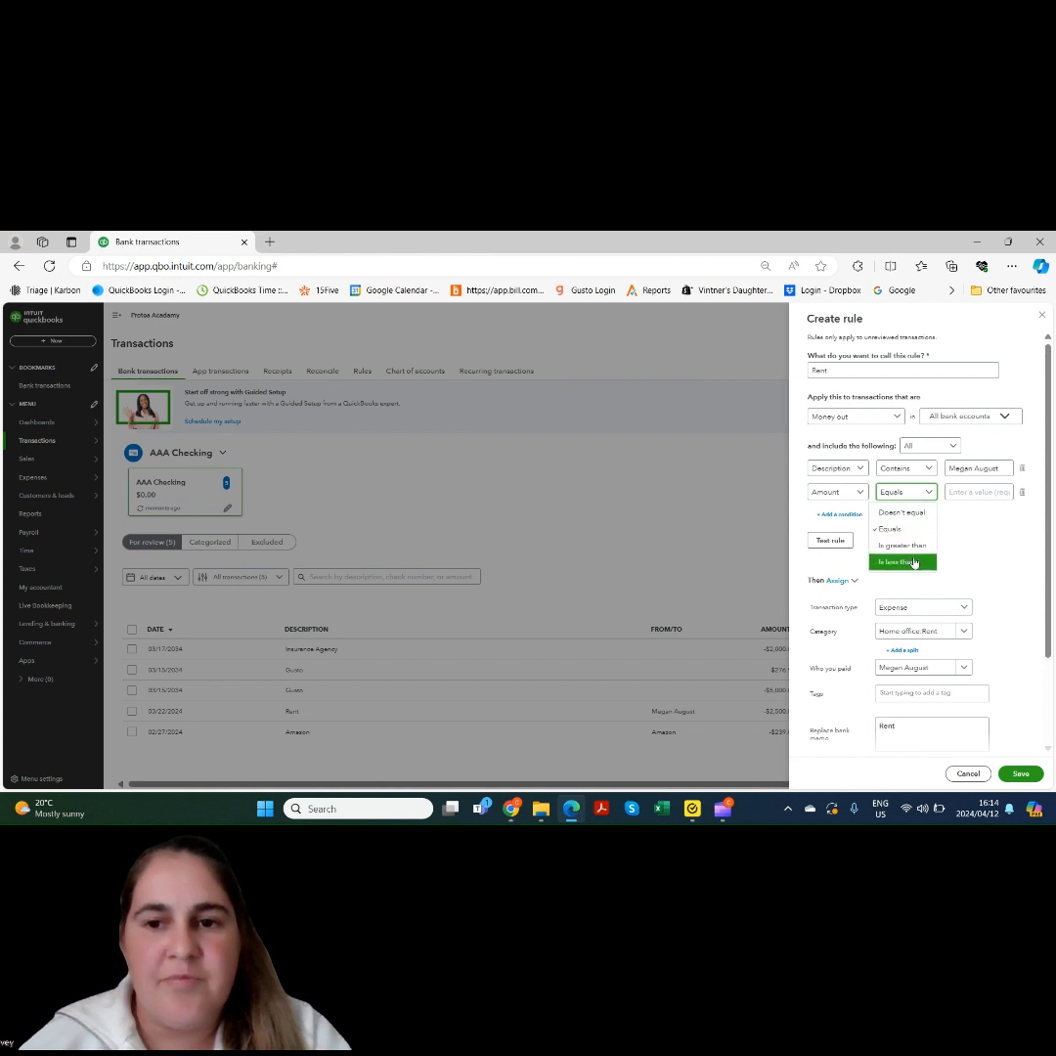
left_click(897, 531)
left_click(955, 492)
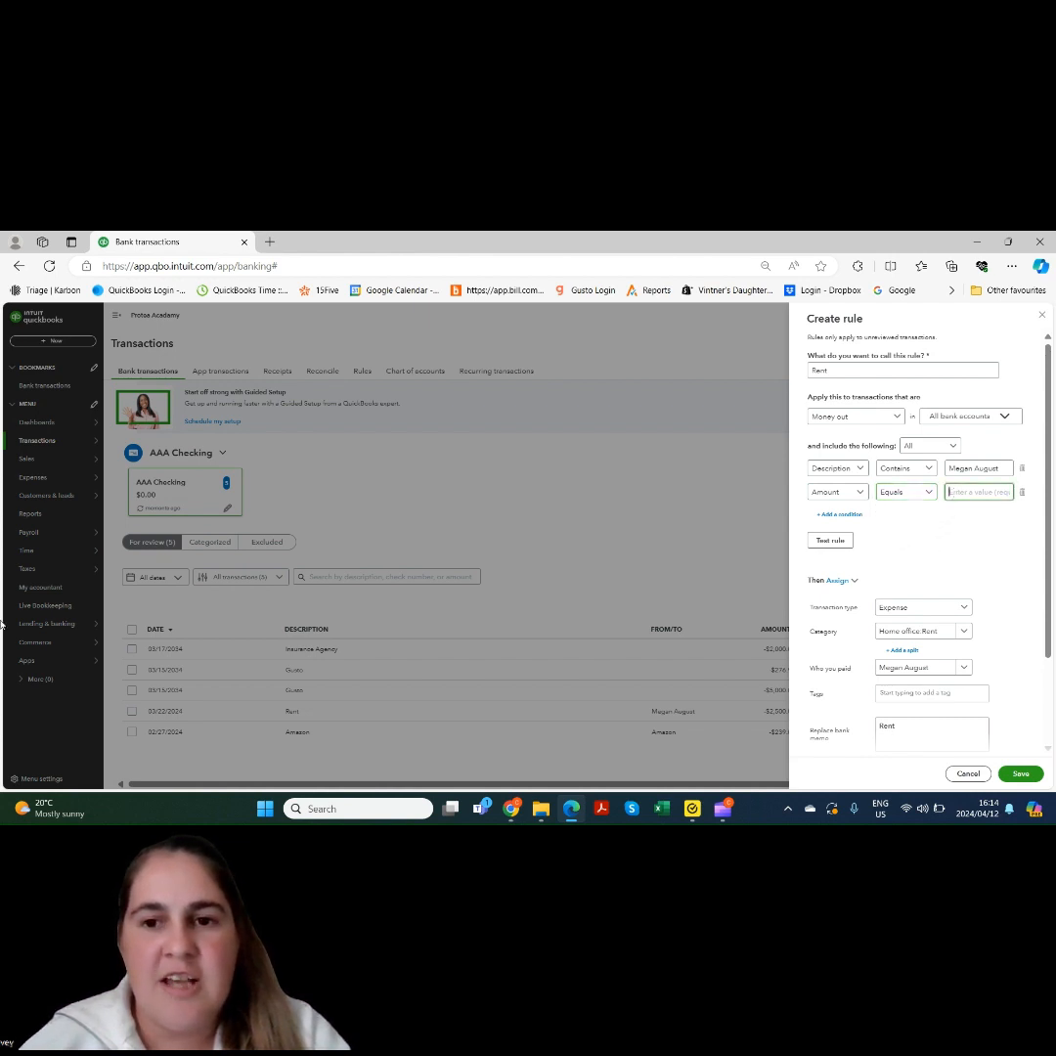
type("2500")
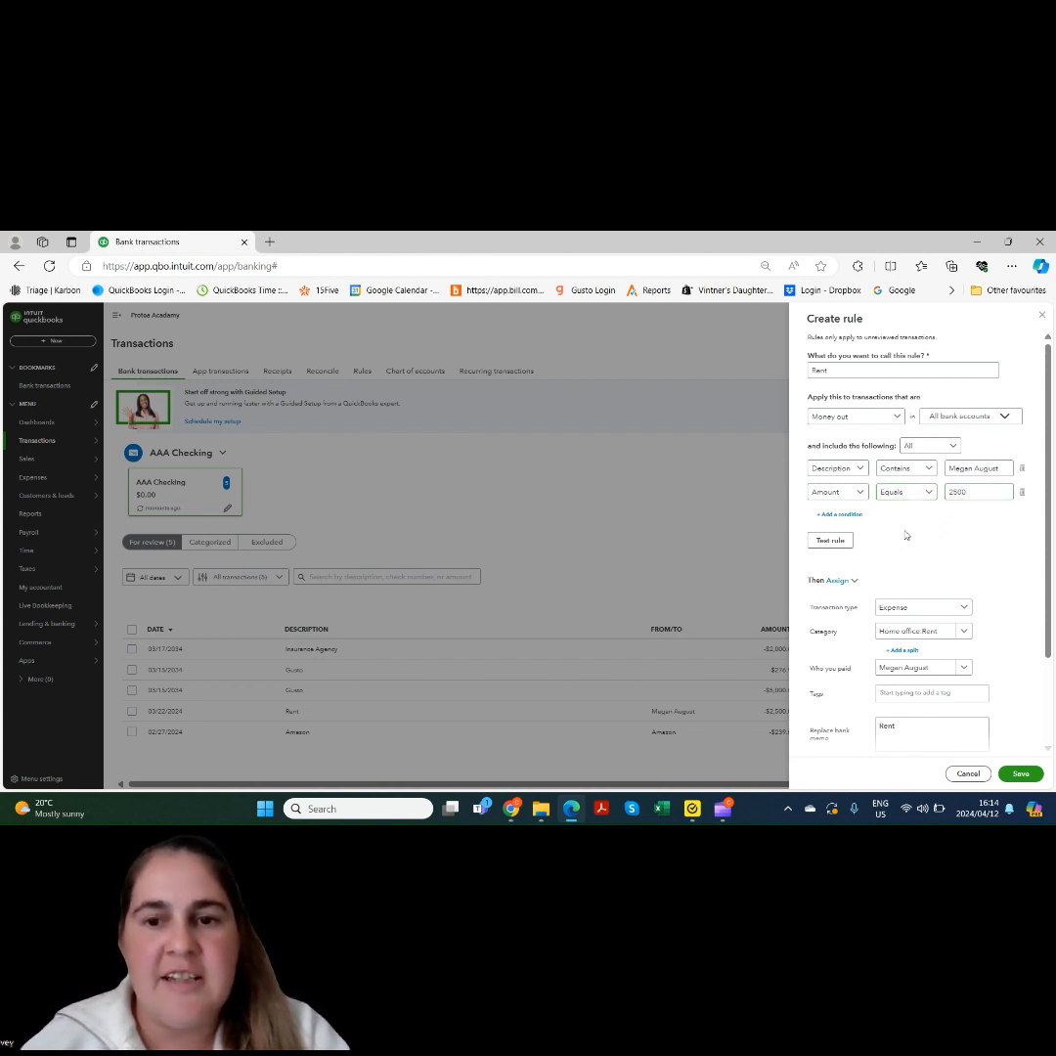
left_click(831, 543)
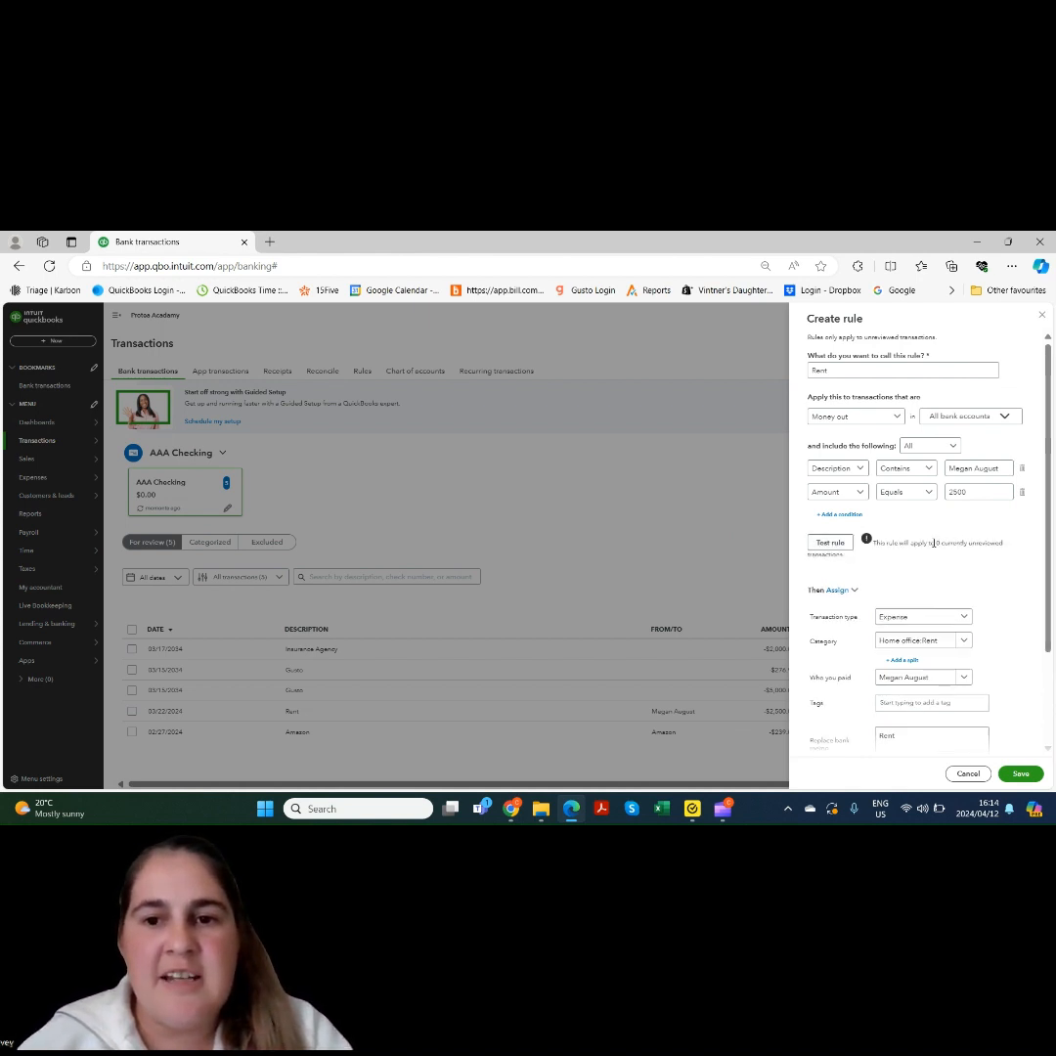
Remove the Description condition, retest the amount-only rule against 1 transaction, then discard the draft
left_click(1022, 471)
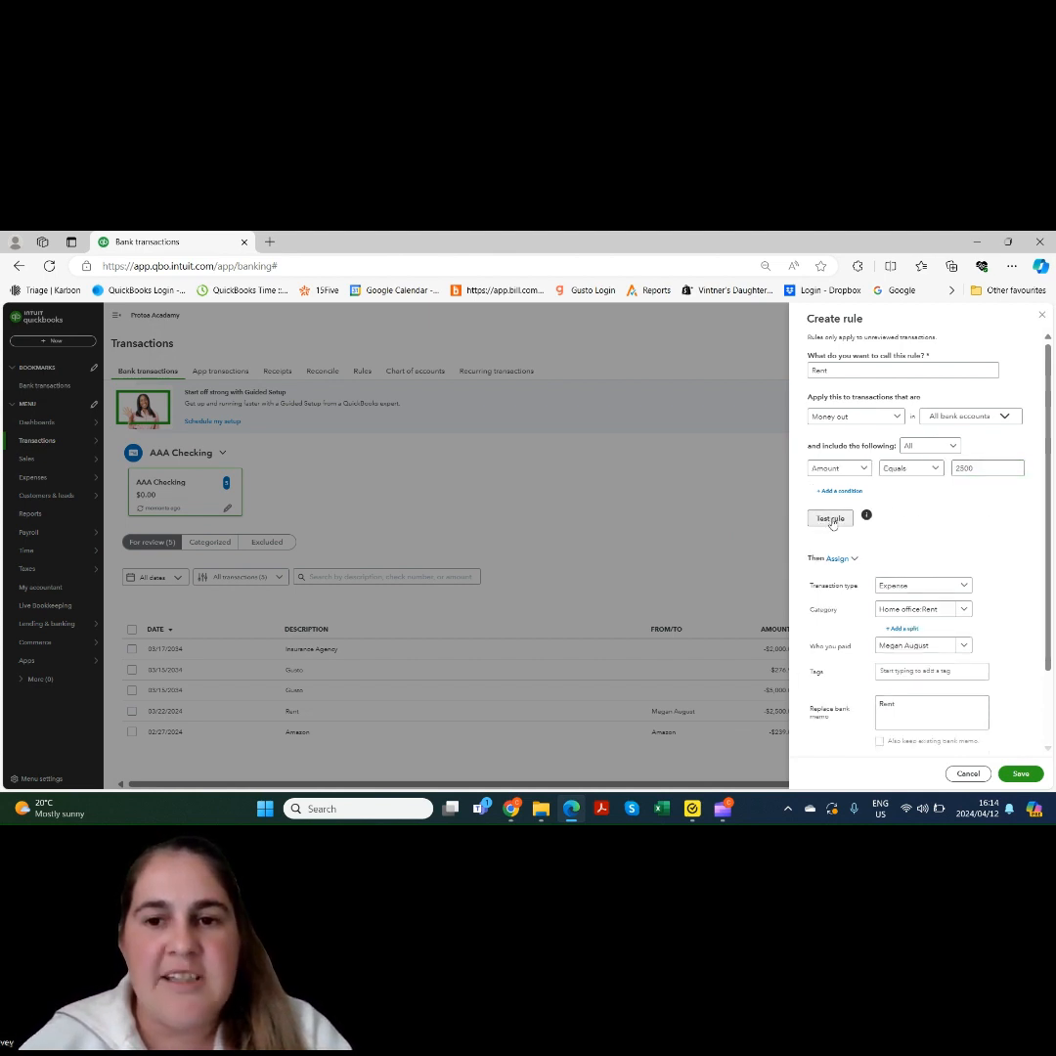
left_click(831, 520)
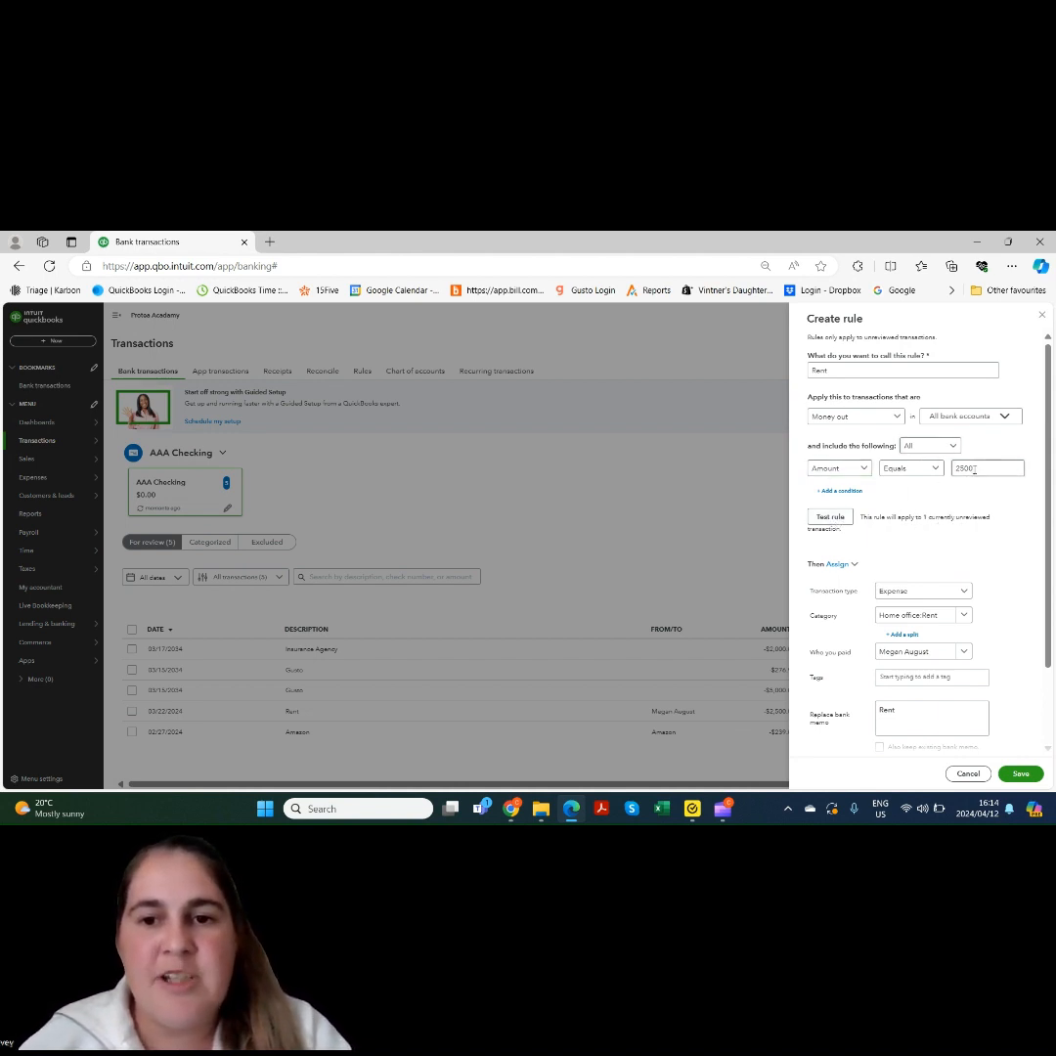
left_click(975, 470)
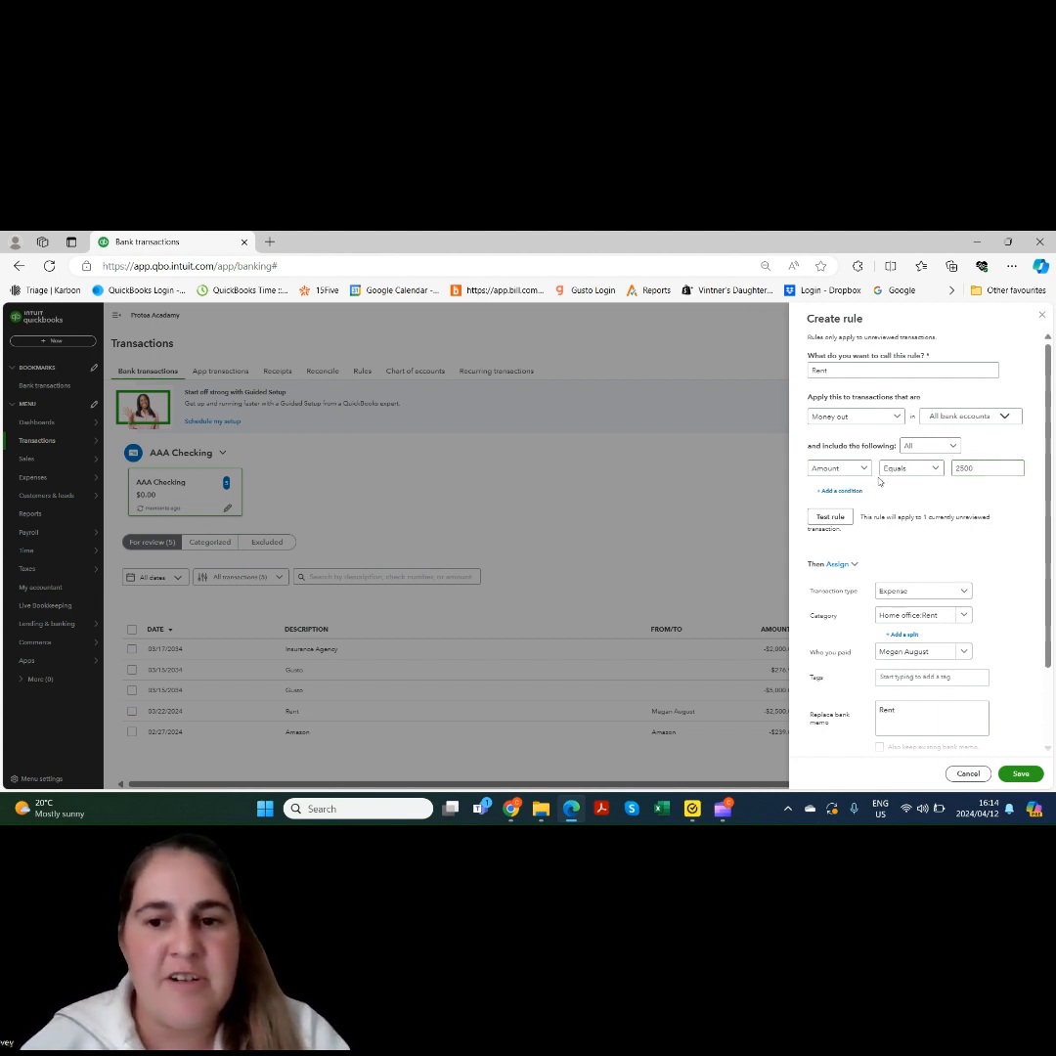
left_click(974, 775)
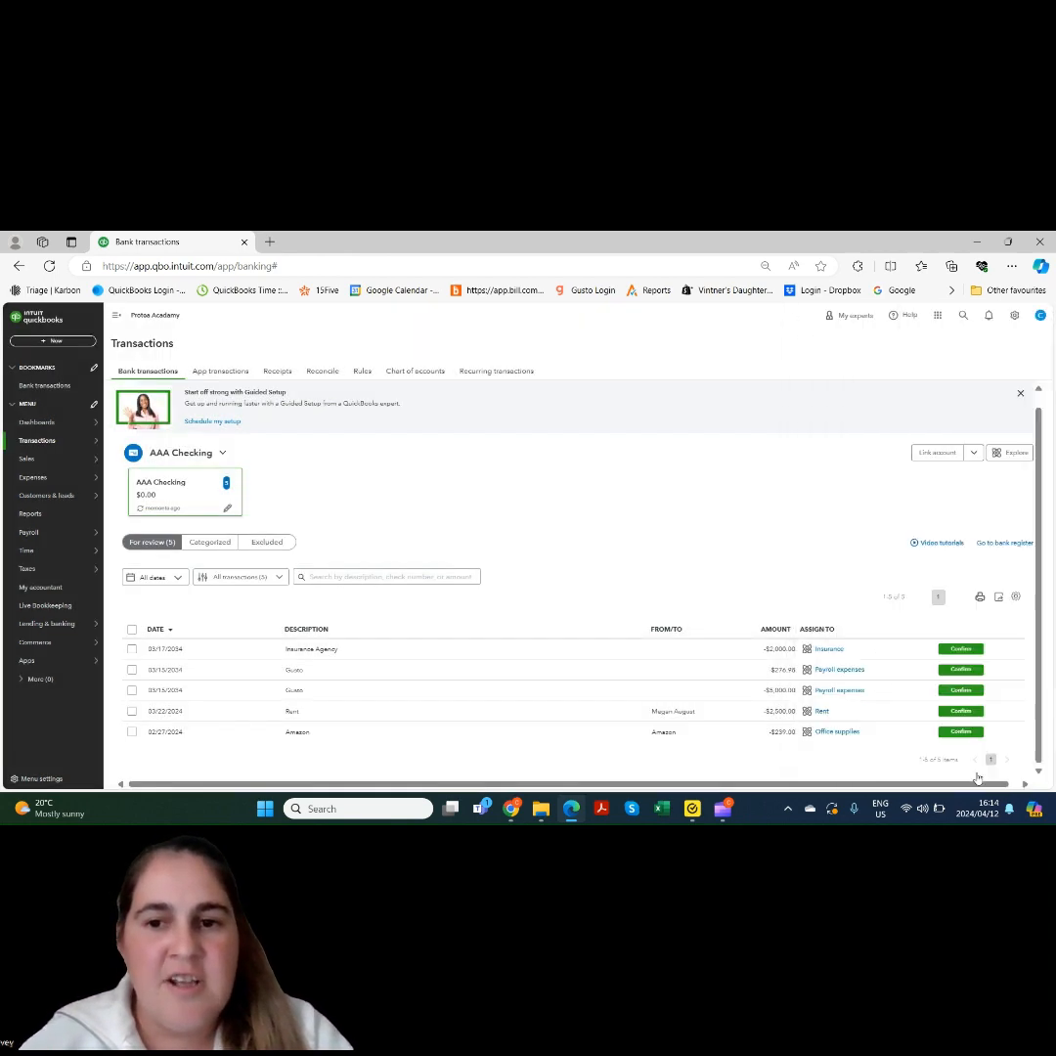
Start a new Rent rule from the Rent transaction with its first condition checking Bank text
left_click(606, 710)
left_click_drag(1036, 452, 1040, 587)
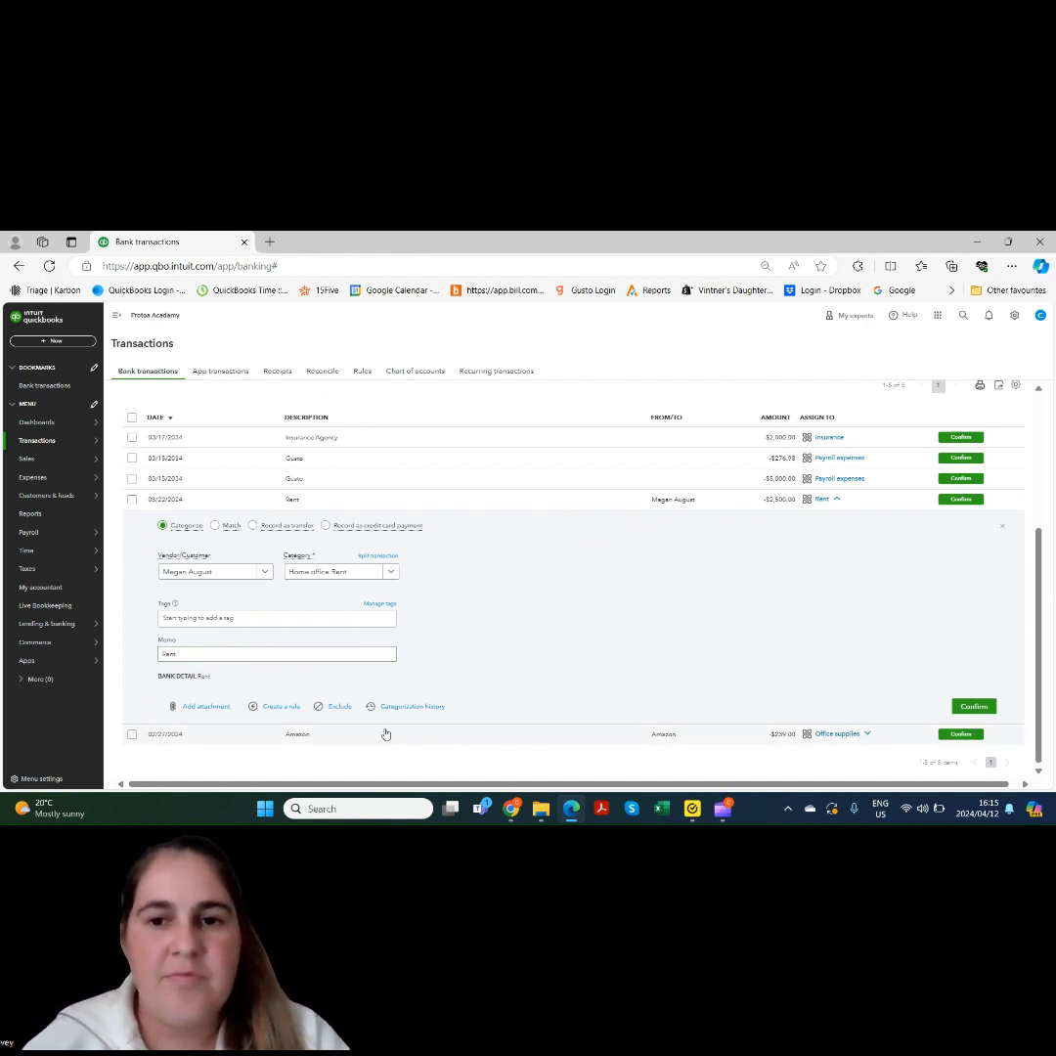
left_click(282, 707)
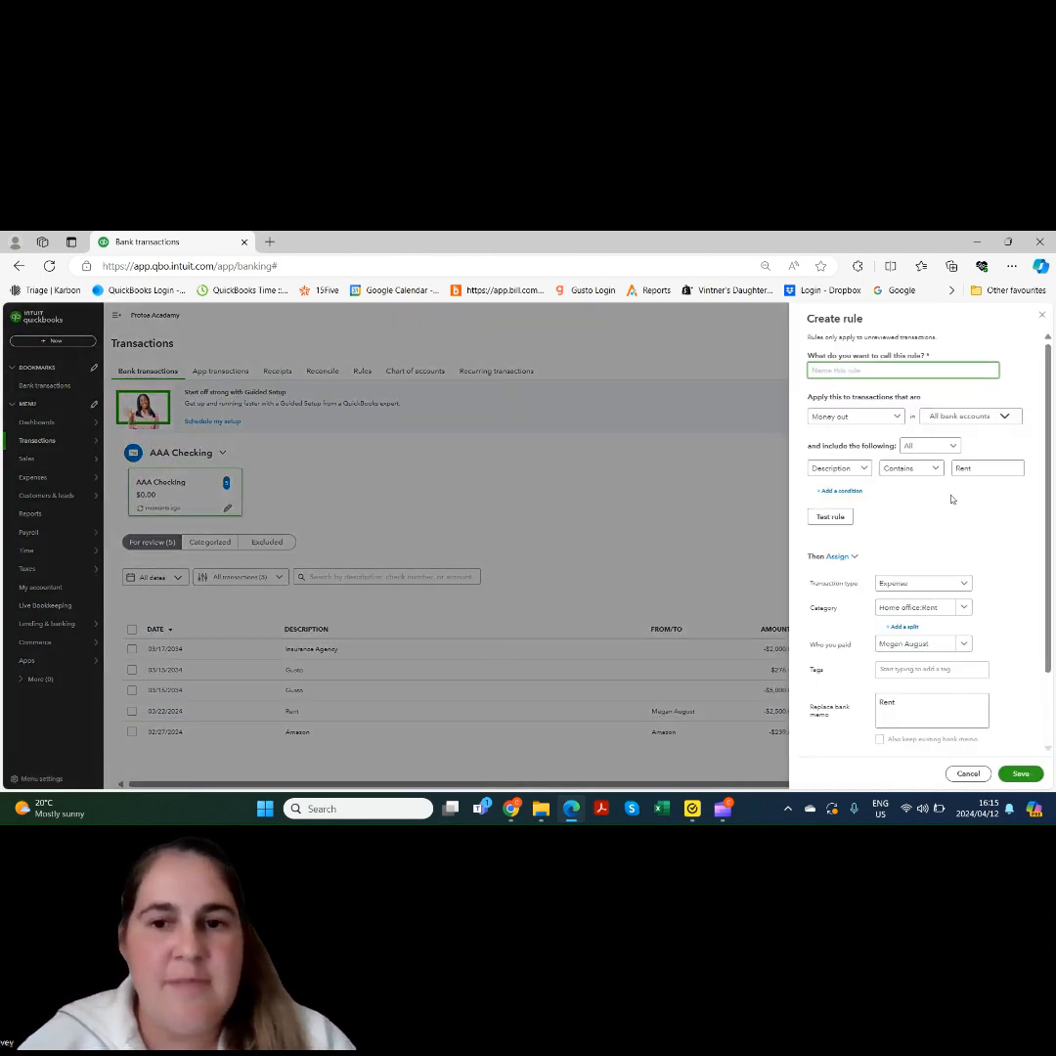
type("Rent")
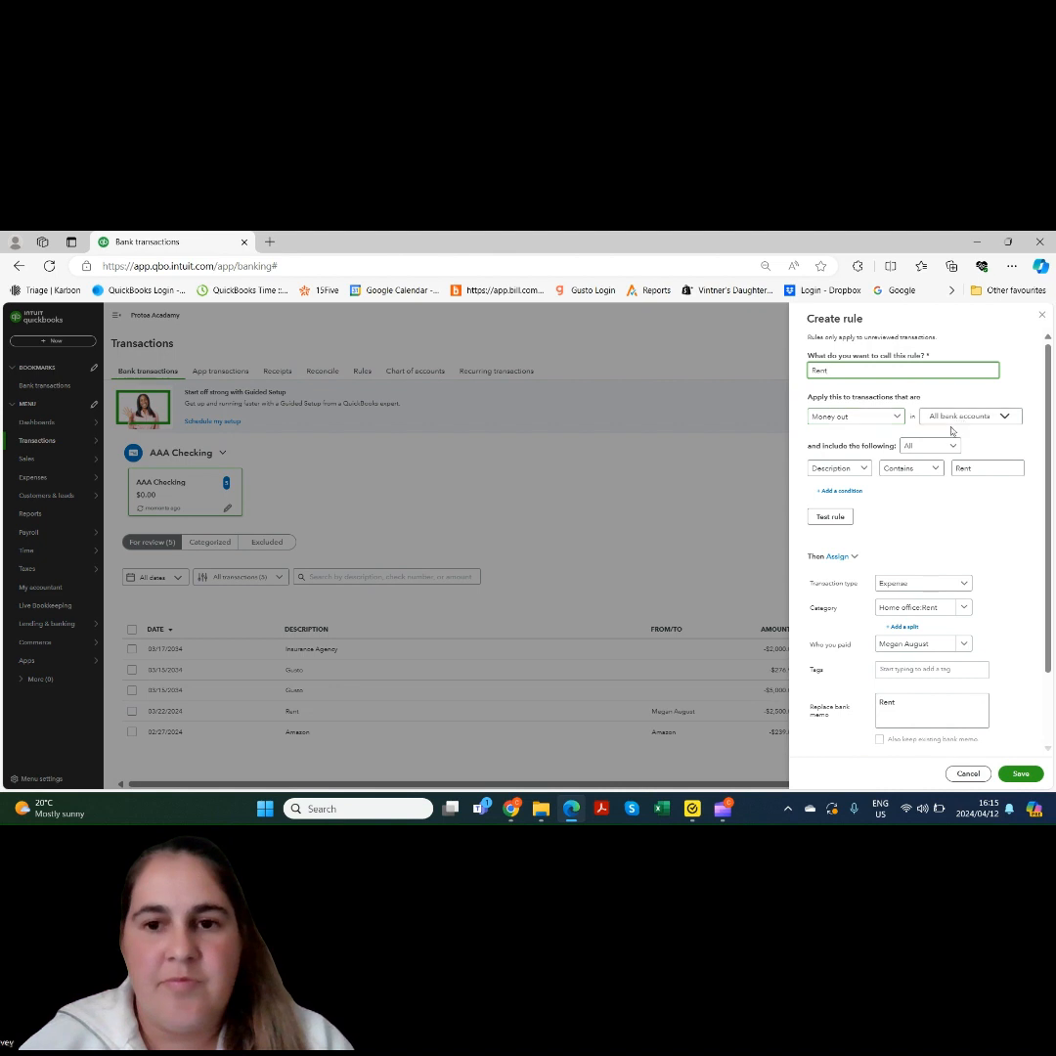
left_click(847, 472)
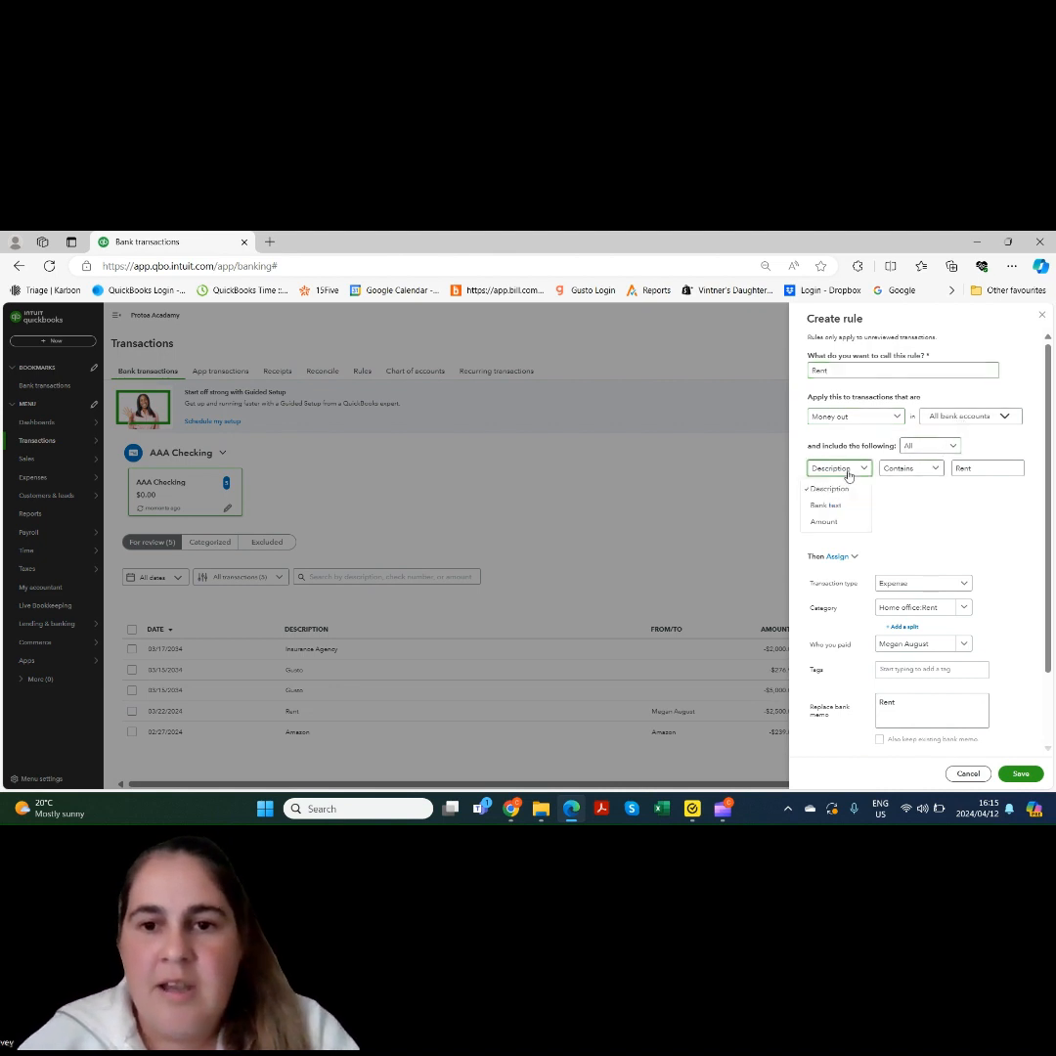
left_click(831, 505)
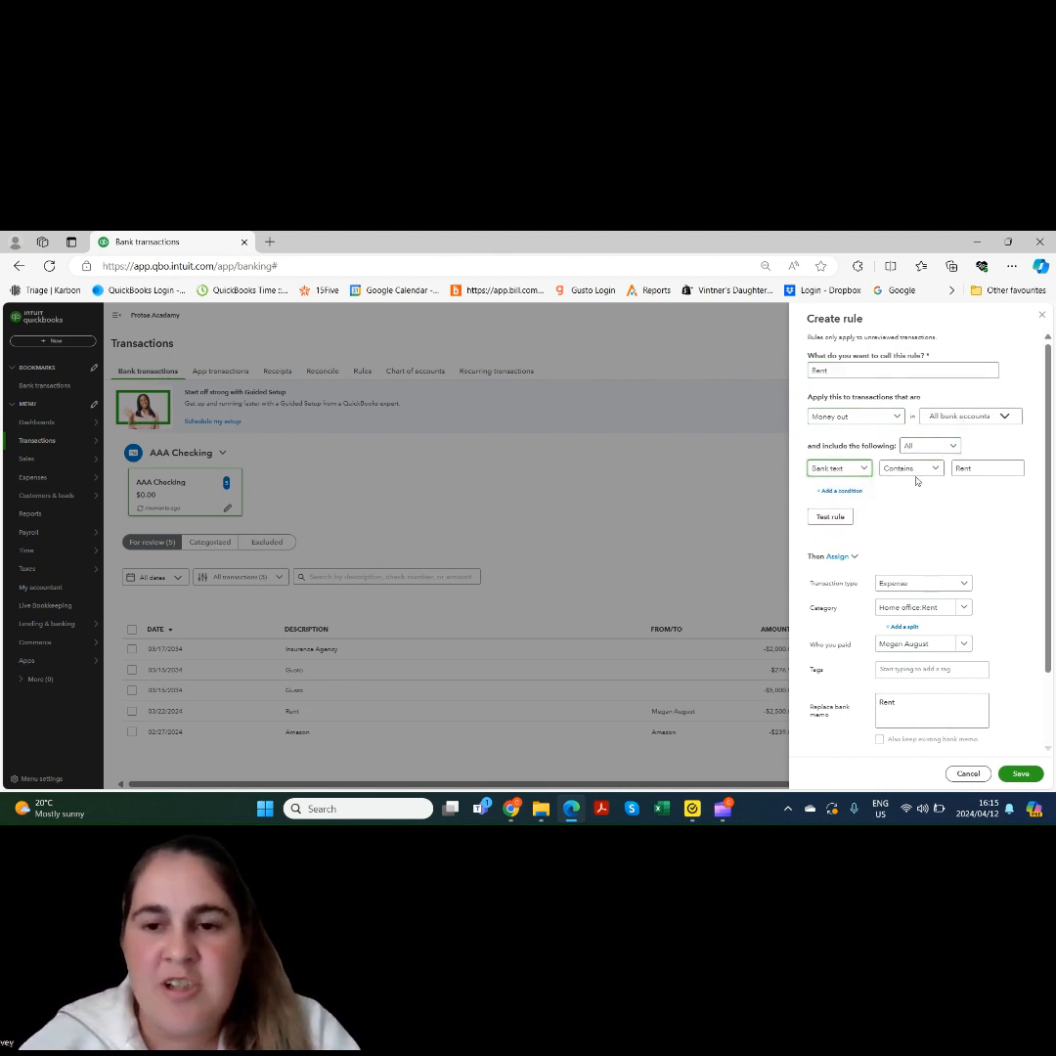
Add an Amount equals 2500 condition, test it against 1 transaction, and save the Rent rule
left_click(836, 490)
left_click(847, 496)
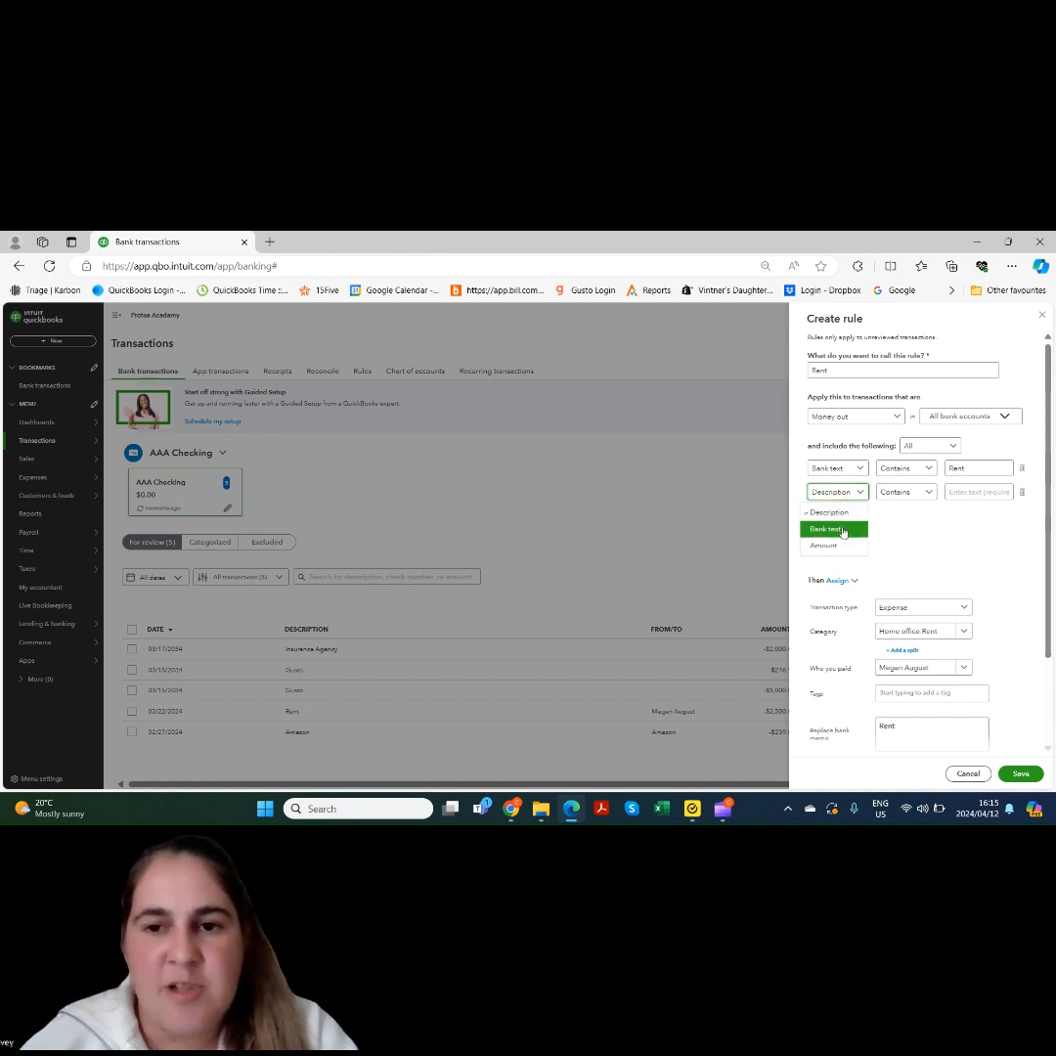
left_click(831, 545)
left_click(950, 489)
type("25")
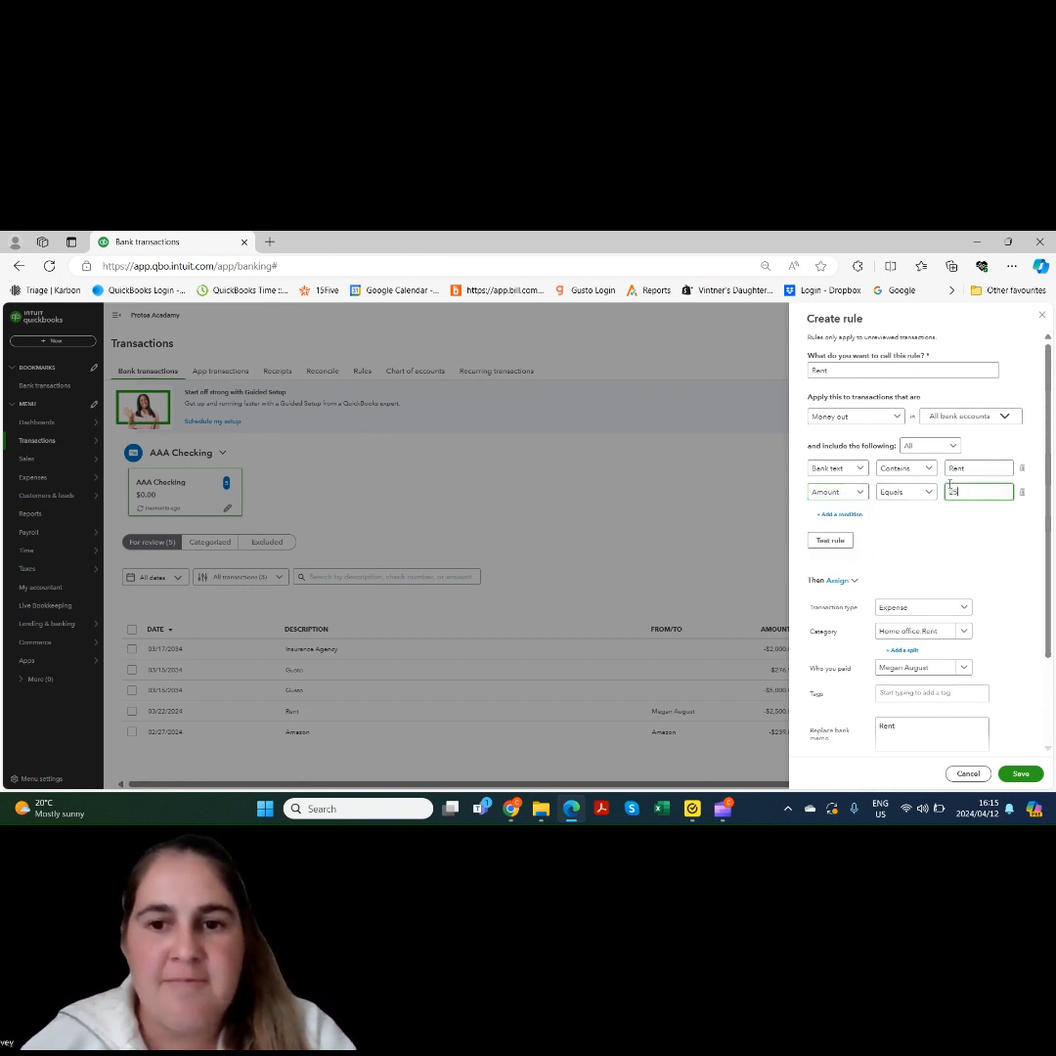
type("00")
left_click(831, 540)
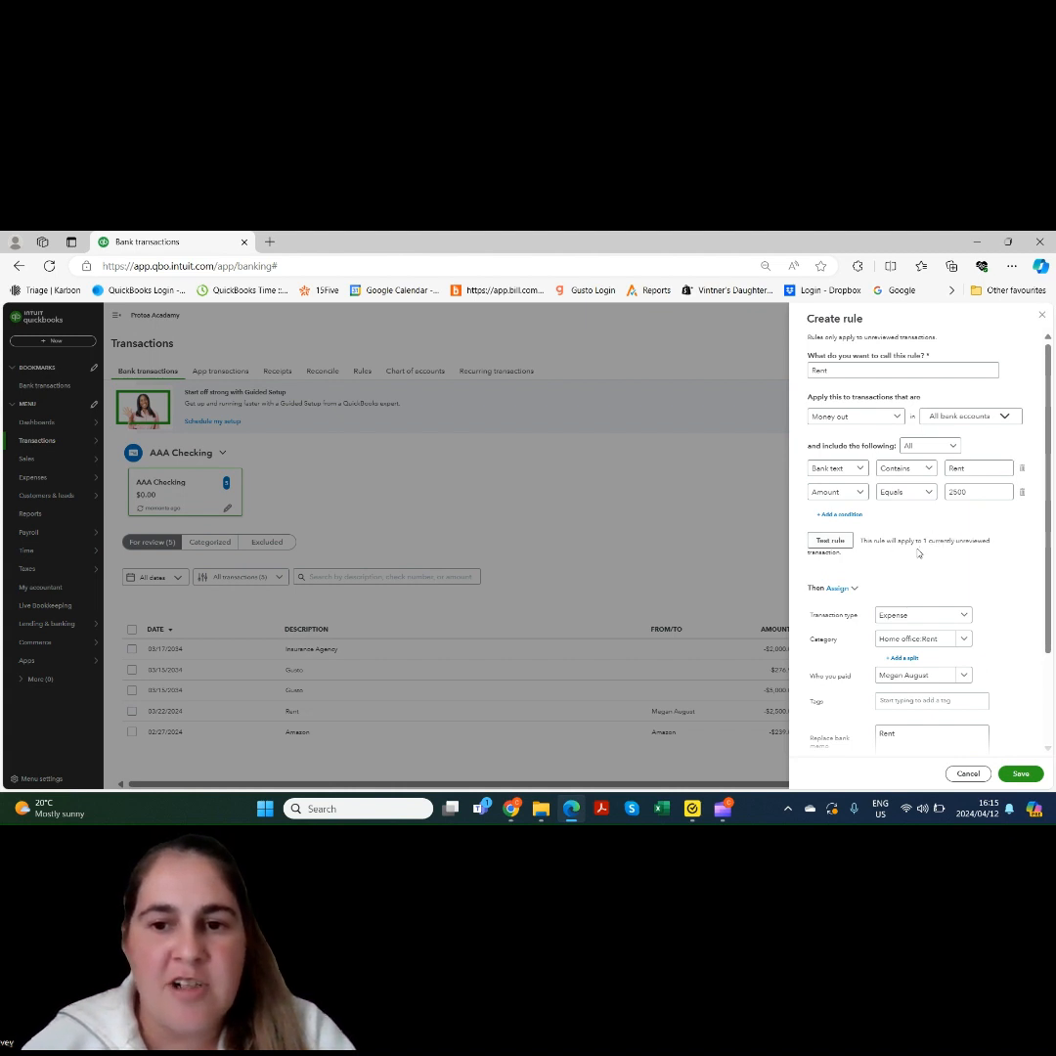
scroll(961, 506, "down", 3)
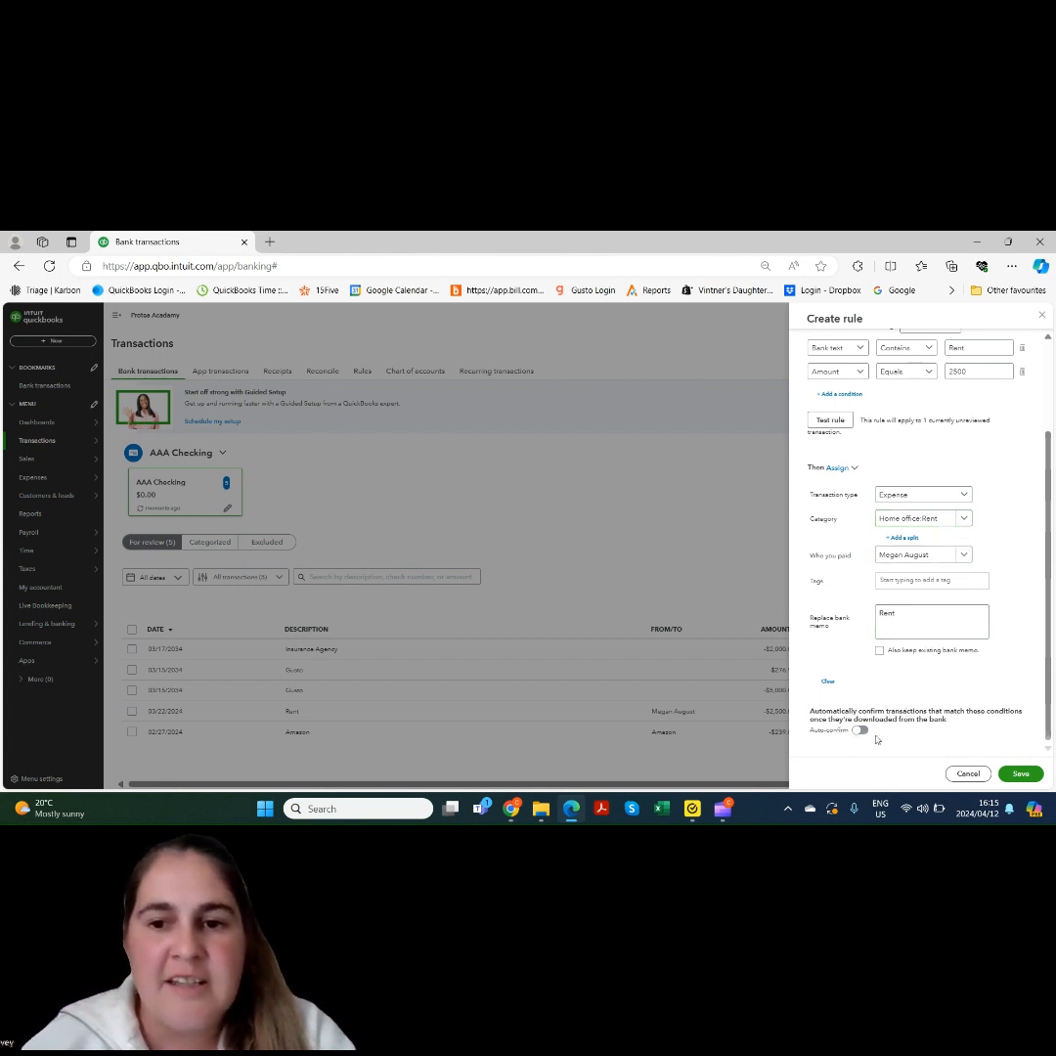
left_click(1020, 774)
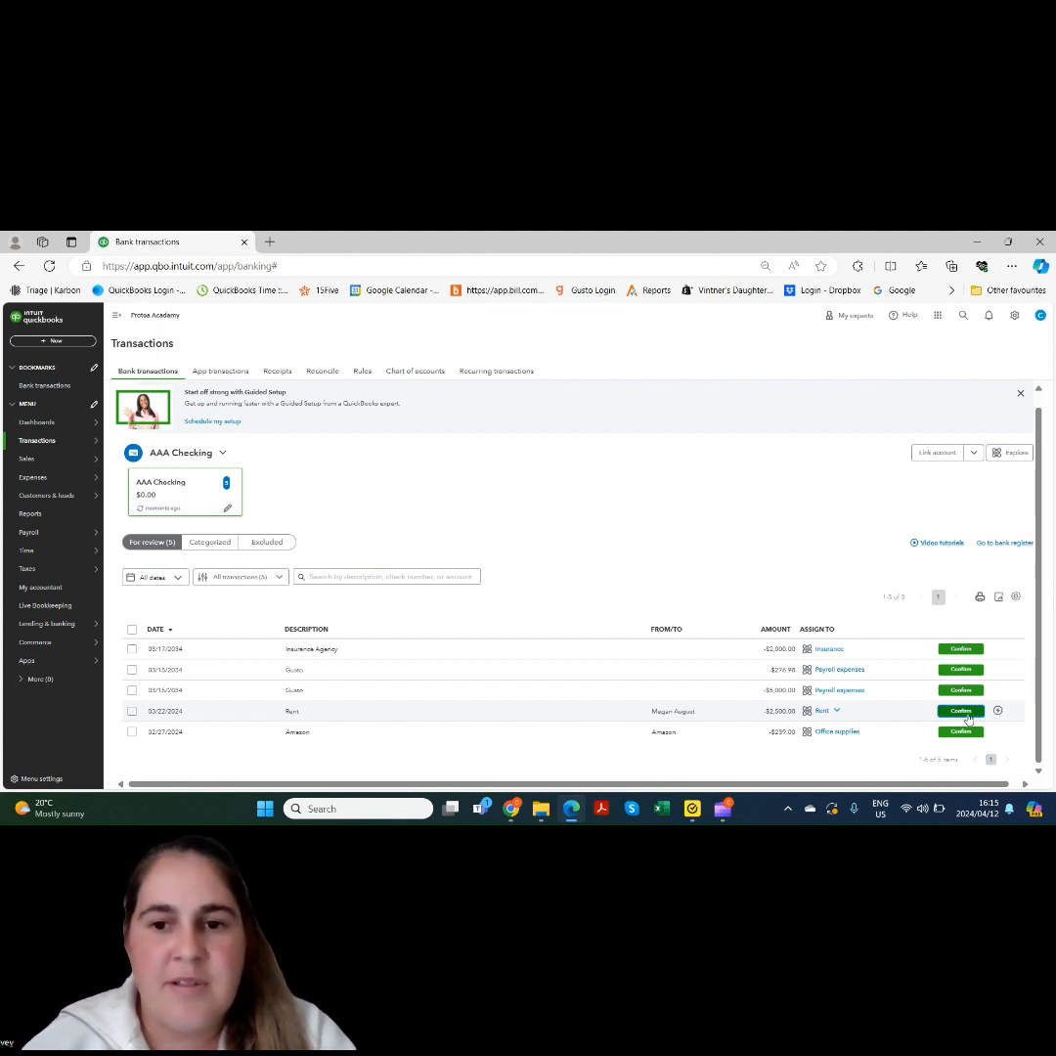
Confirm the $2,500 Rent payment and expand the Insurance Agency transaction's details
left_click(961, 712)
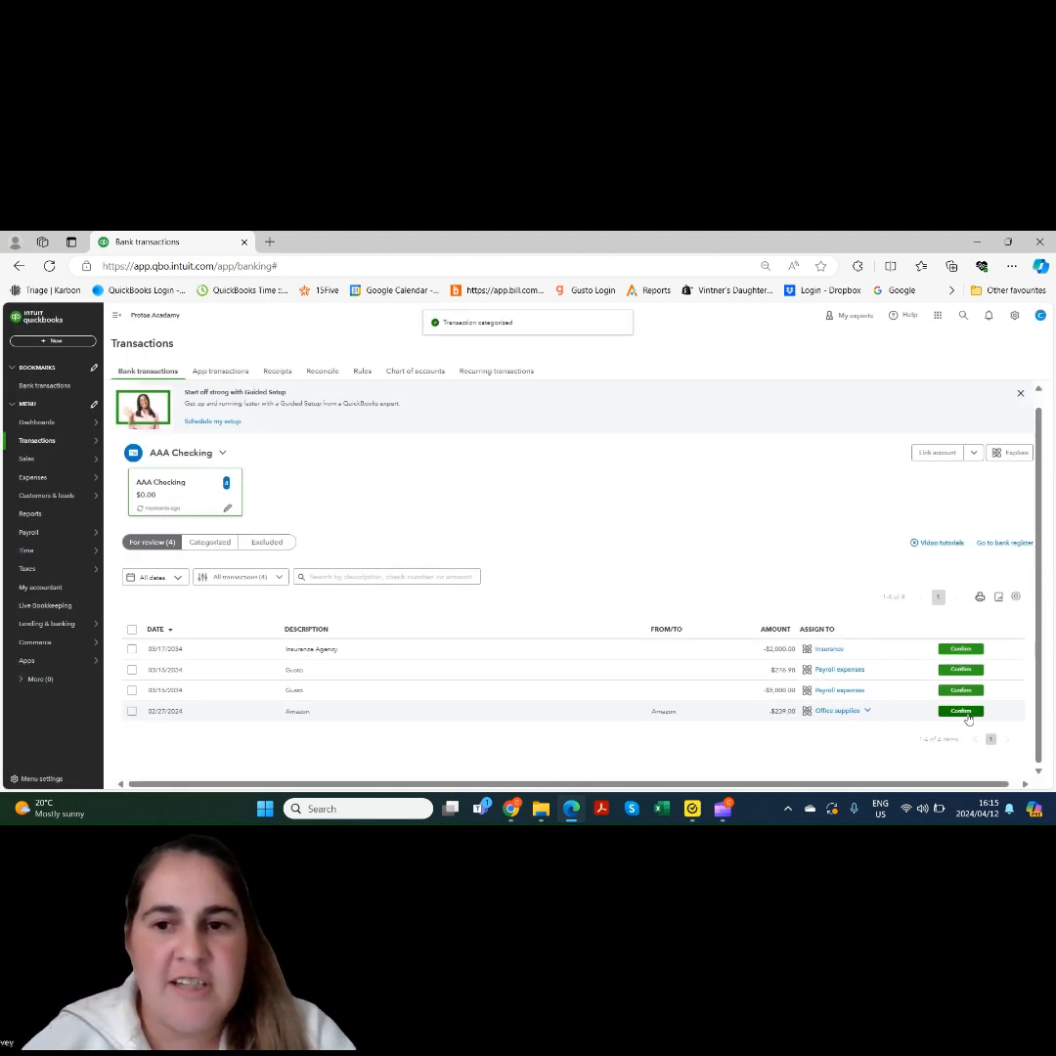
left_click(606, 653)
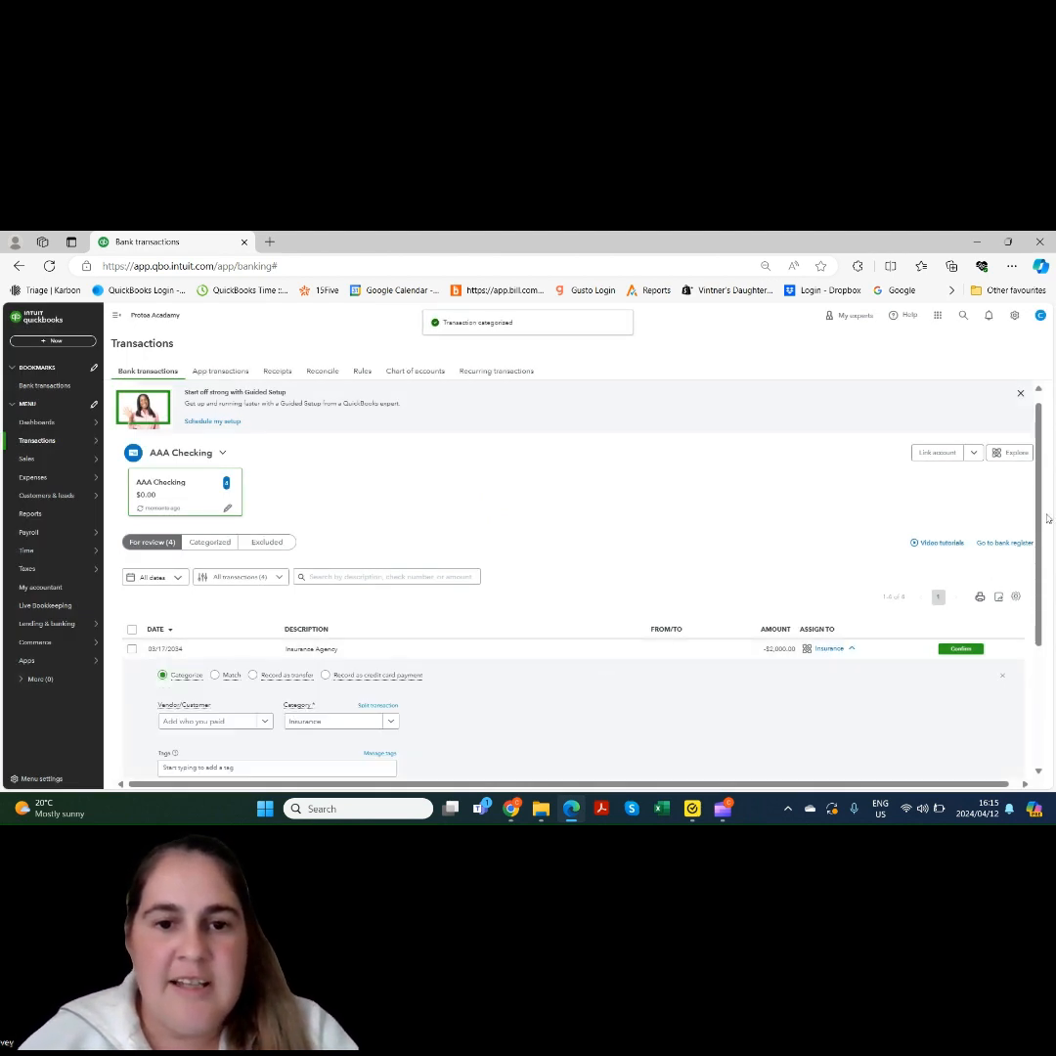
scroll(1047, 518, "down", 3)
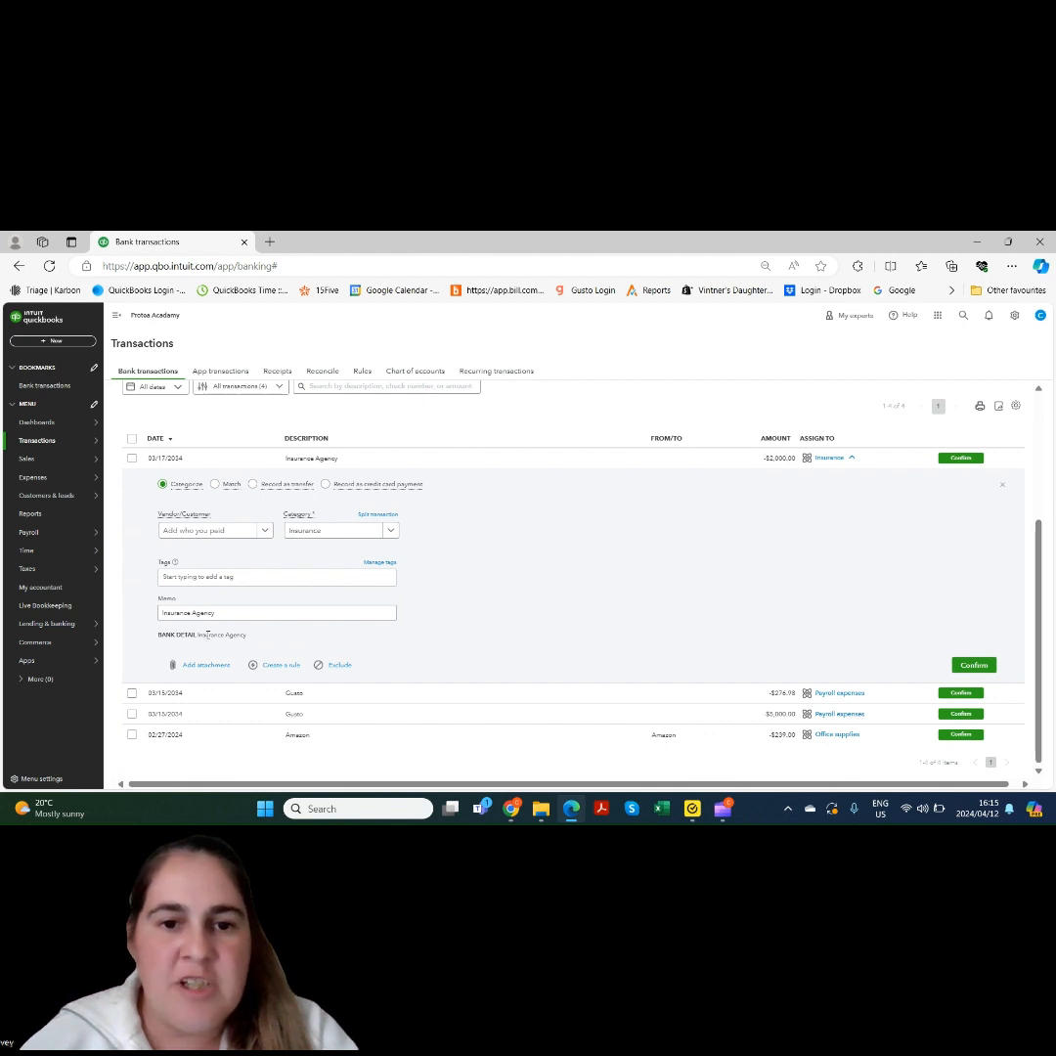
Start a rule named Insurance with Bank text contains Insurance Agency and Amount equals 2000, matching 1 transaction
left_click(288, 666)
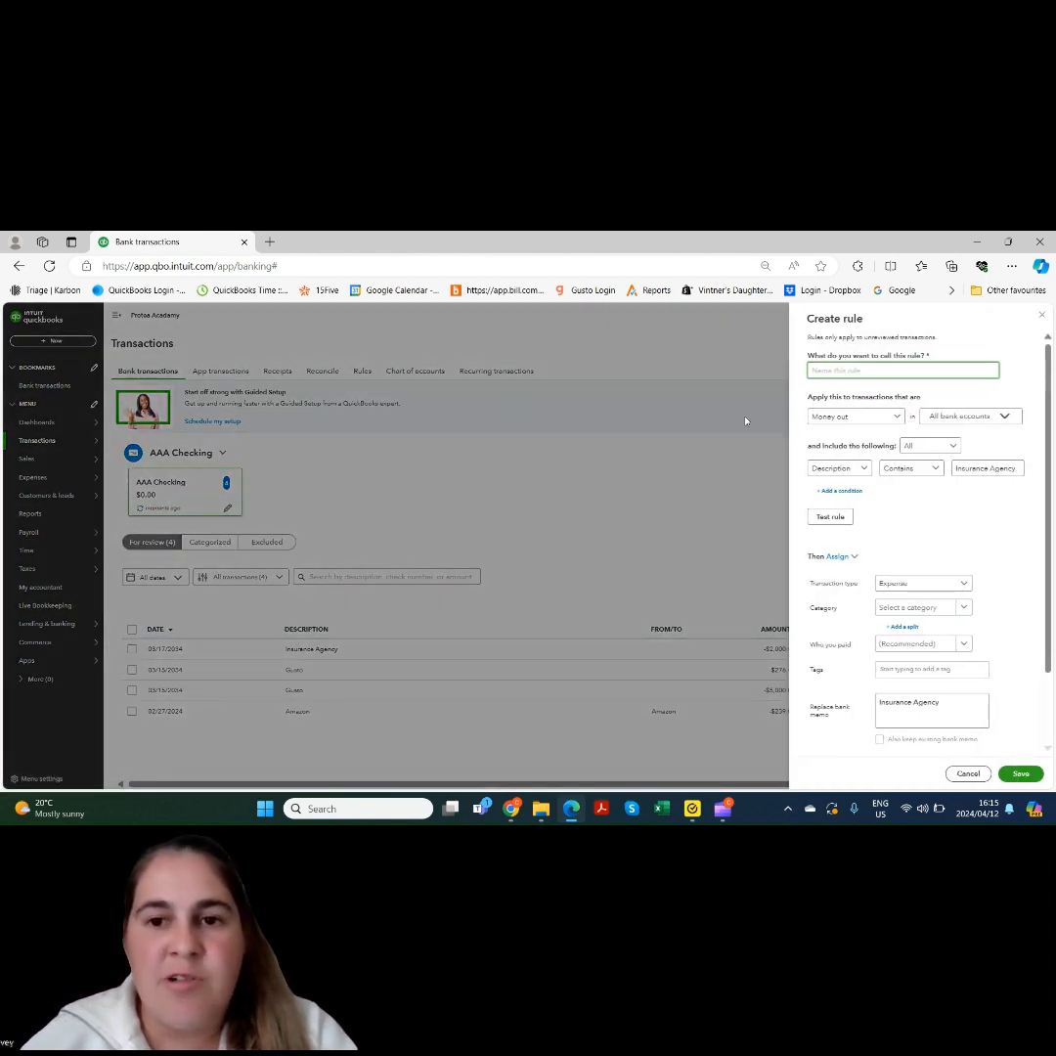
type("Insurance")
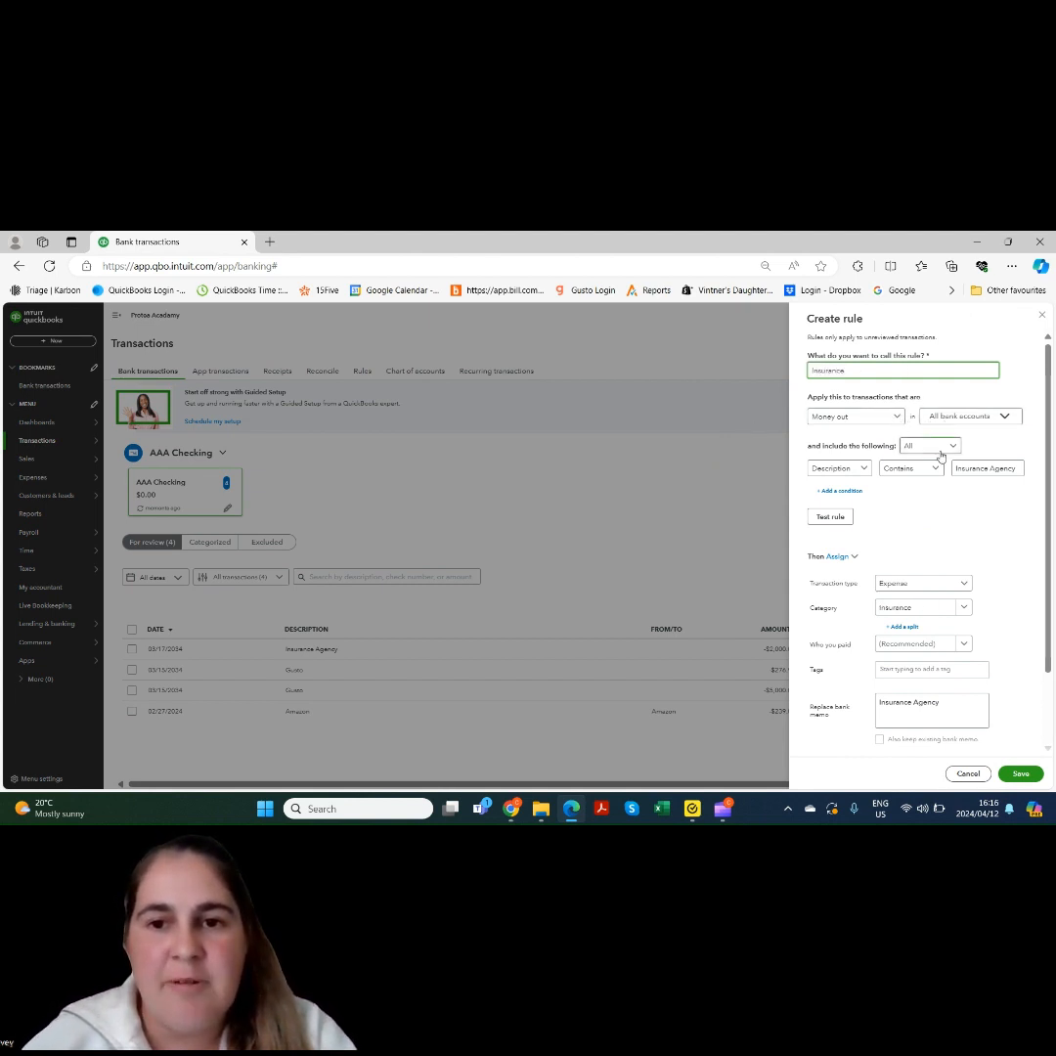
left_click(862, 471)
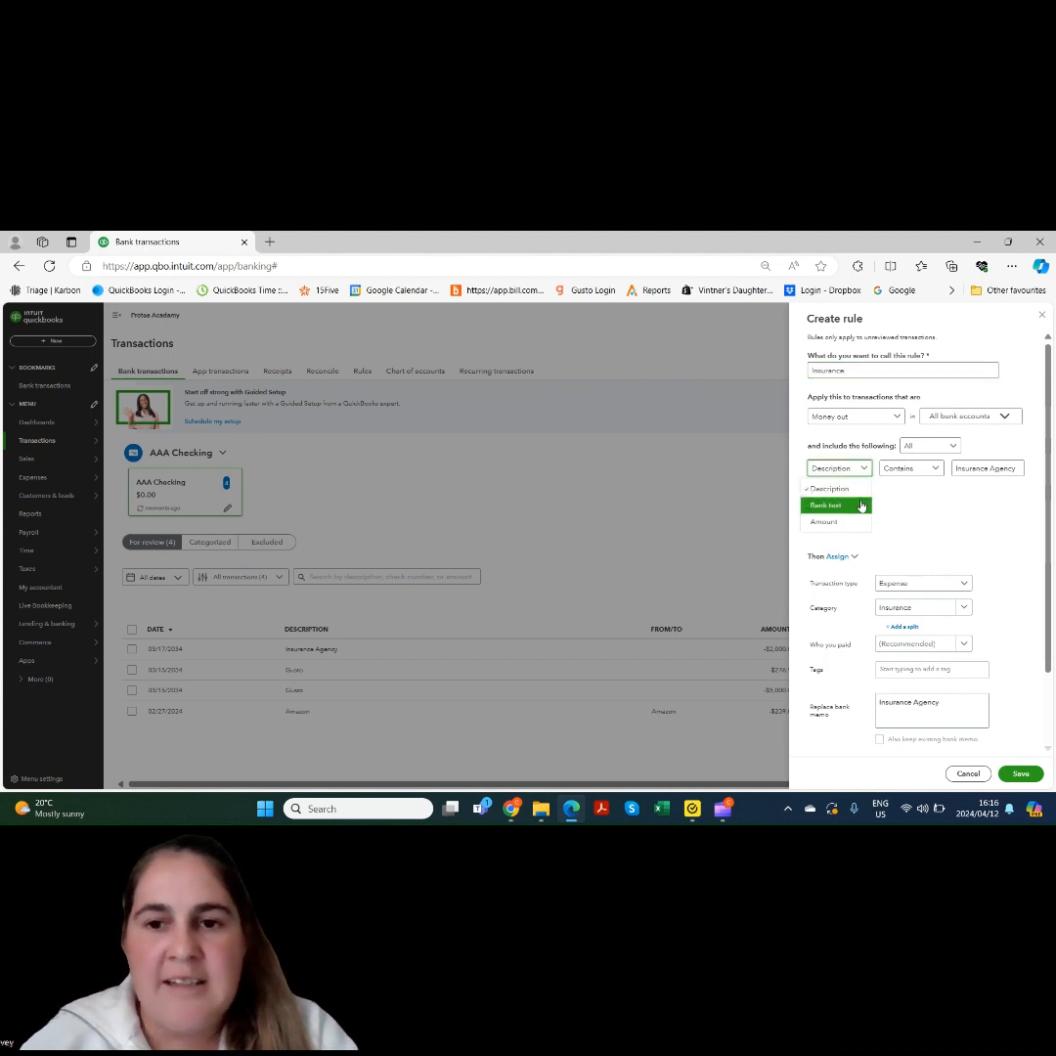
left_click(851, 504)
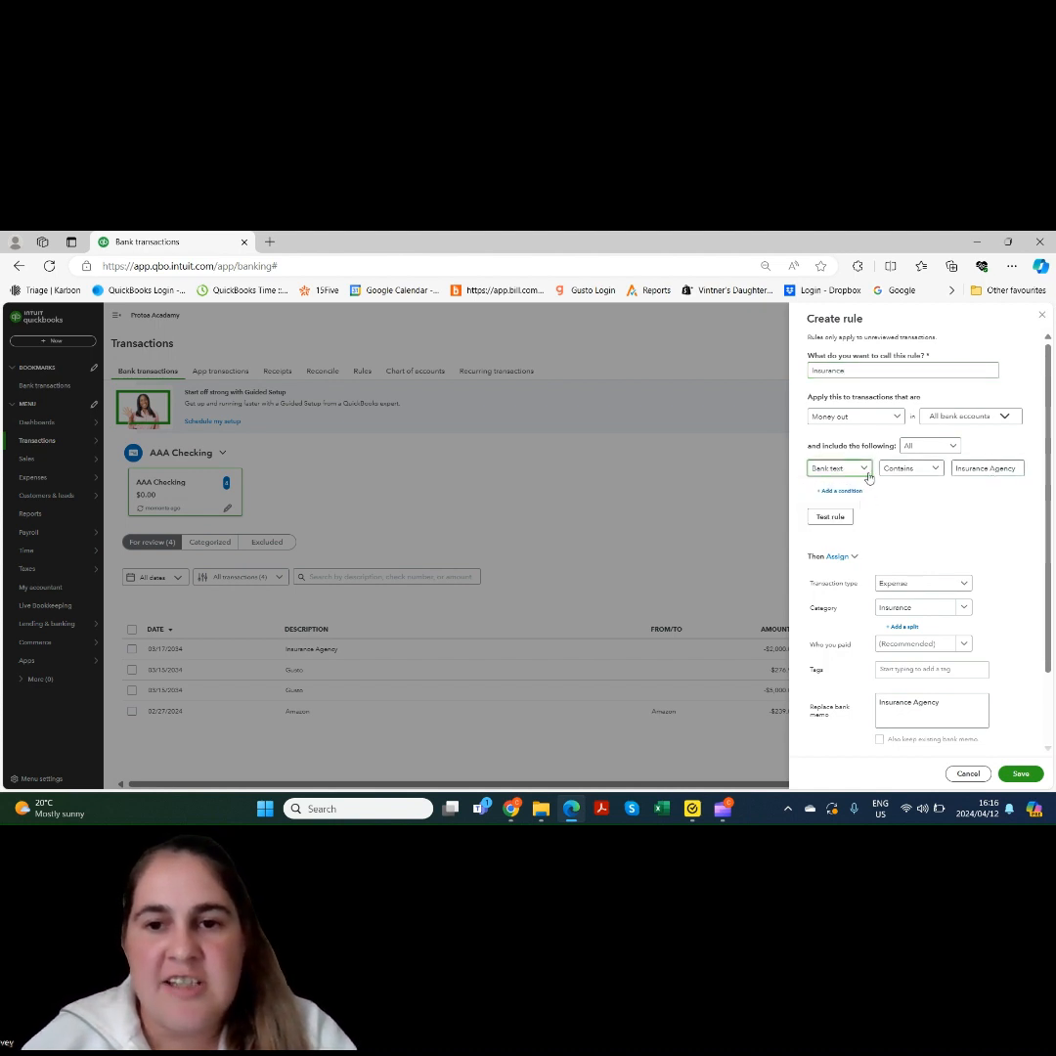
left_click(845, 491)
left_click(849, 496)
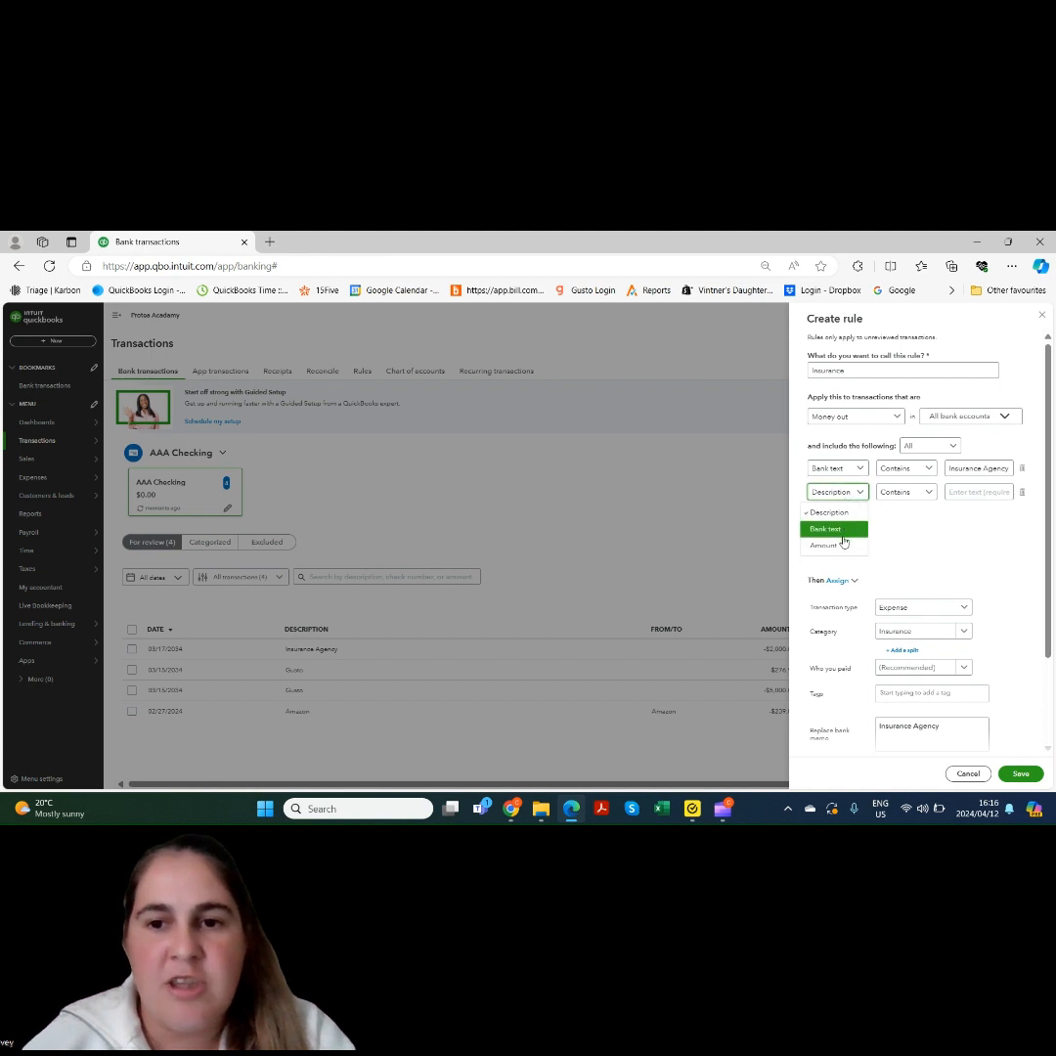
left_click(823, 545)
left_click(951, 492)
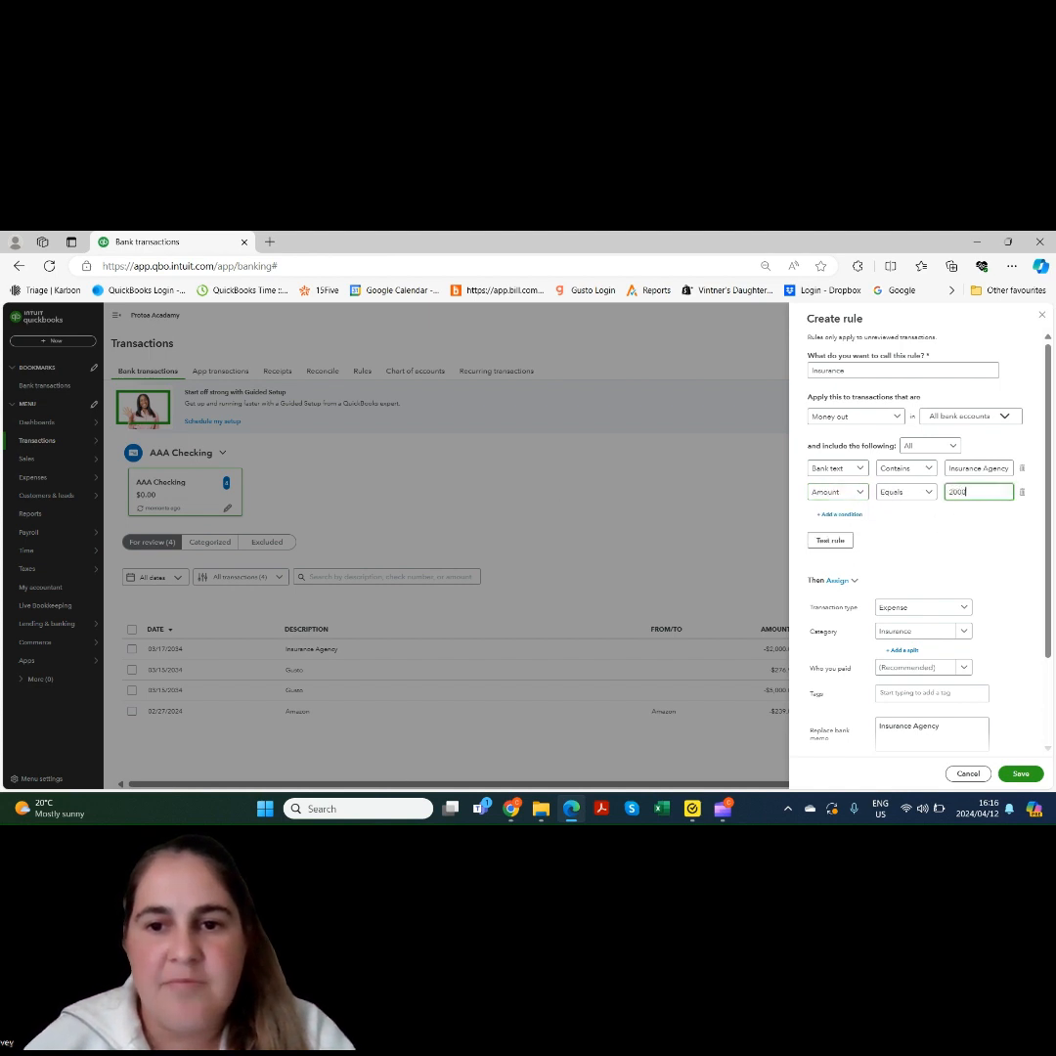
left_click(289, 659)
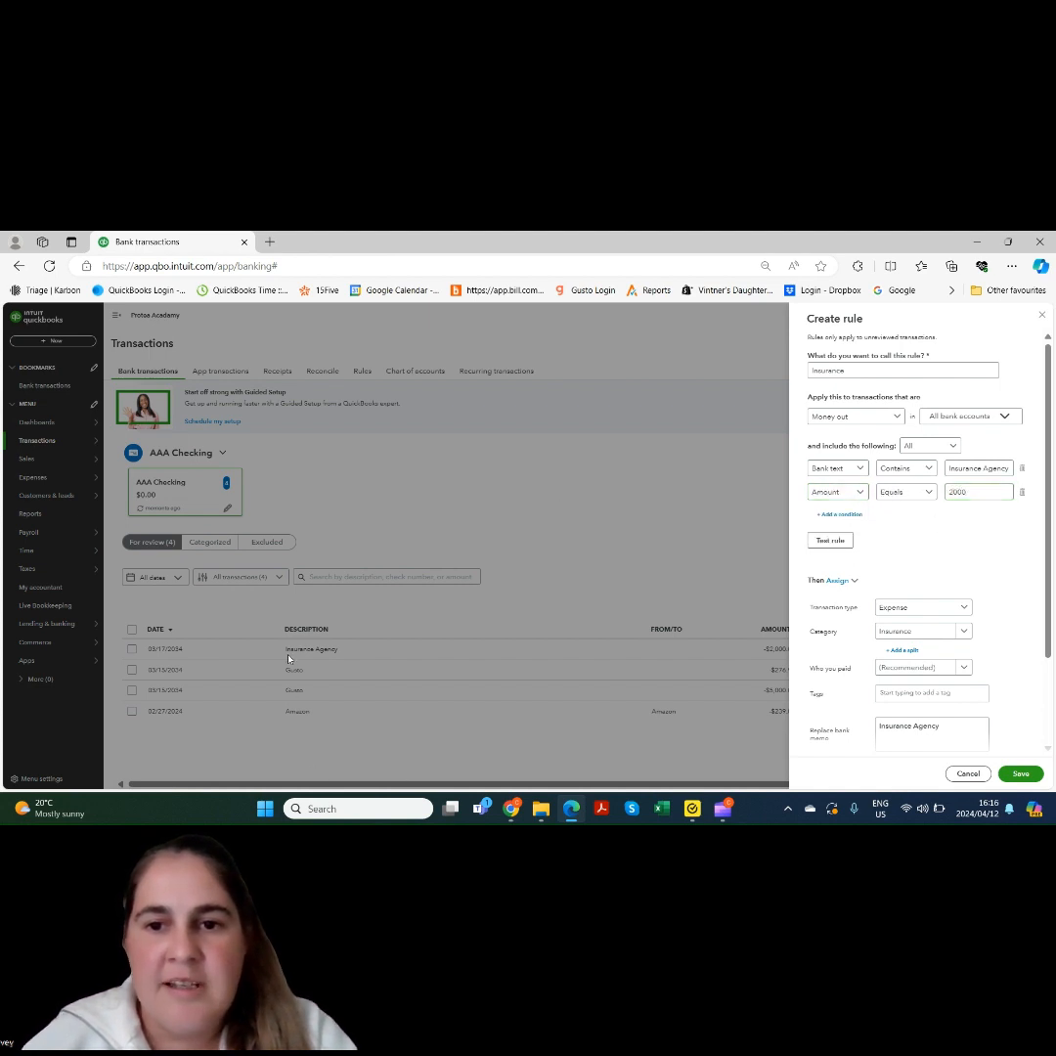
left_click(815, 544)
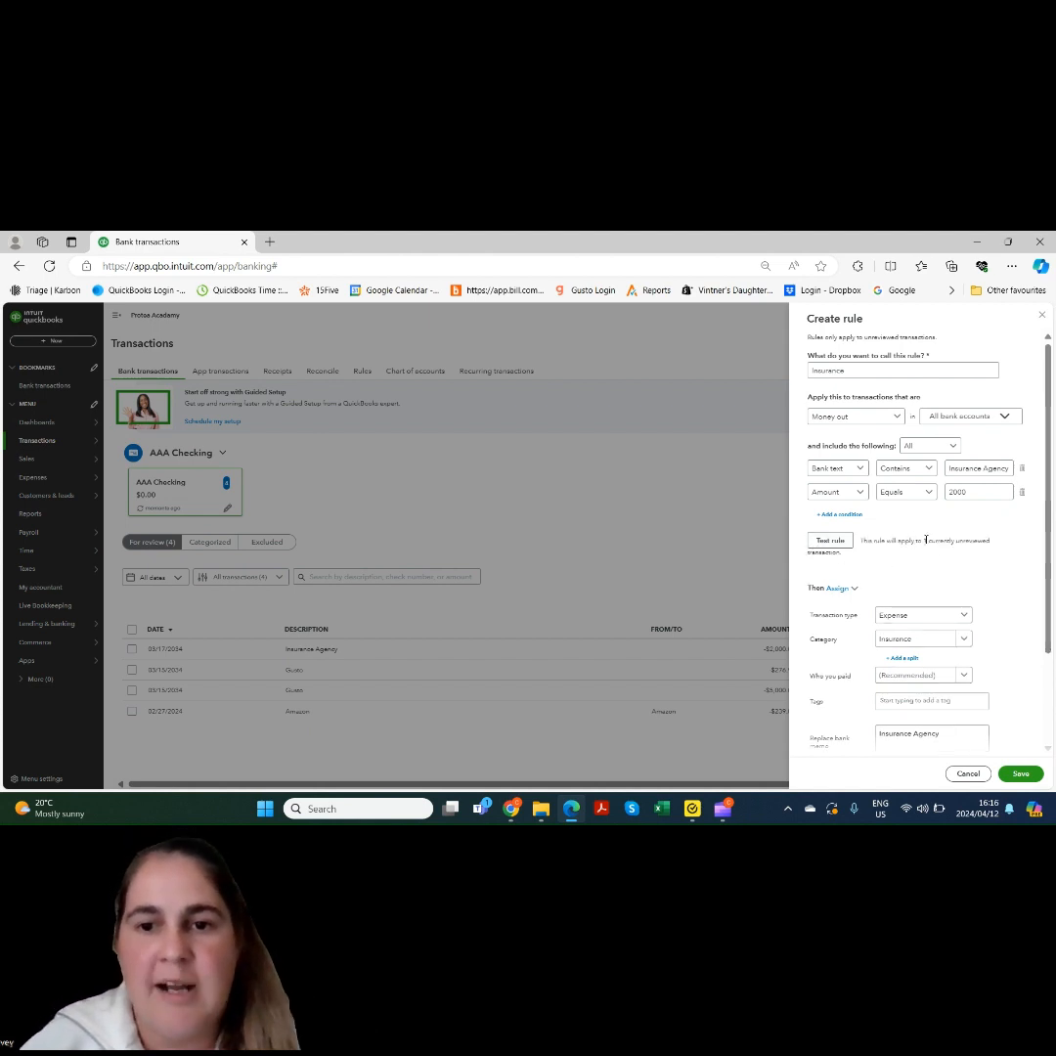
scroll(1043, 628, "down", 2)
scroll(963, 557, "up", 1)
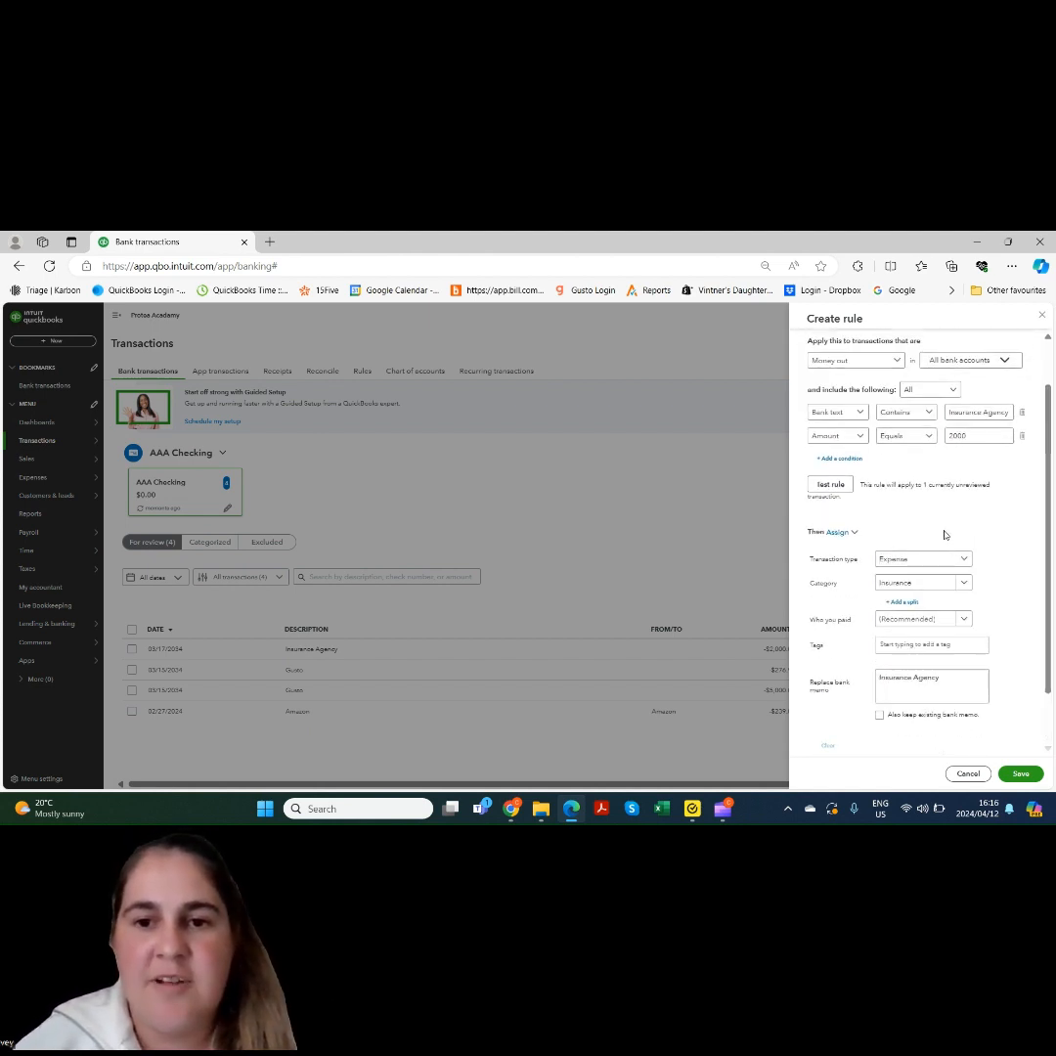
Begin adding a new vendor as the Insurance rule's payee
left_click(928, 627)
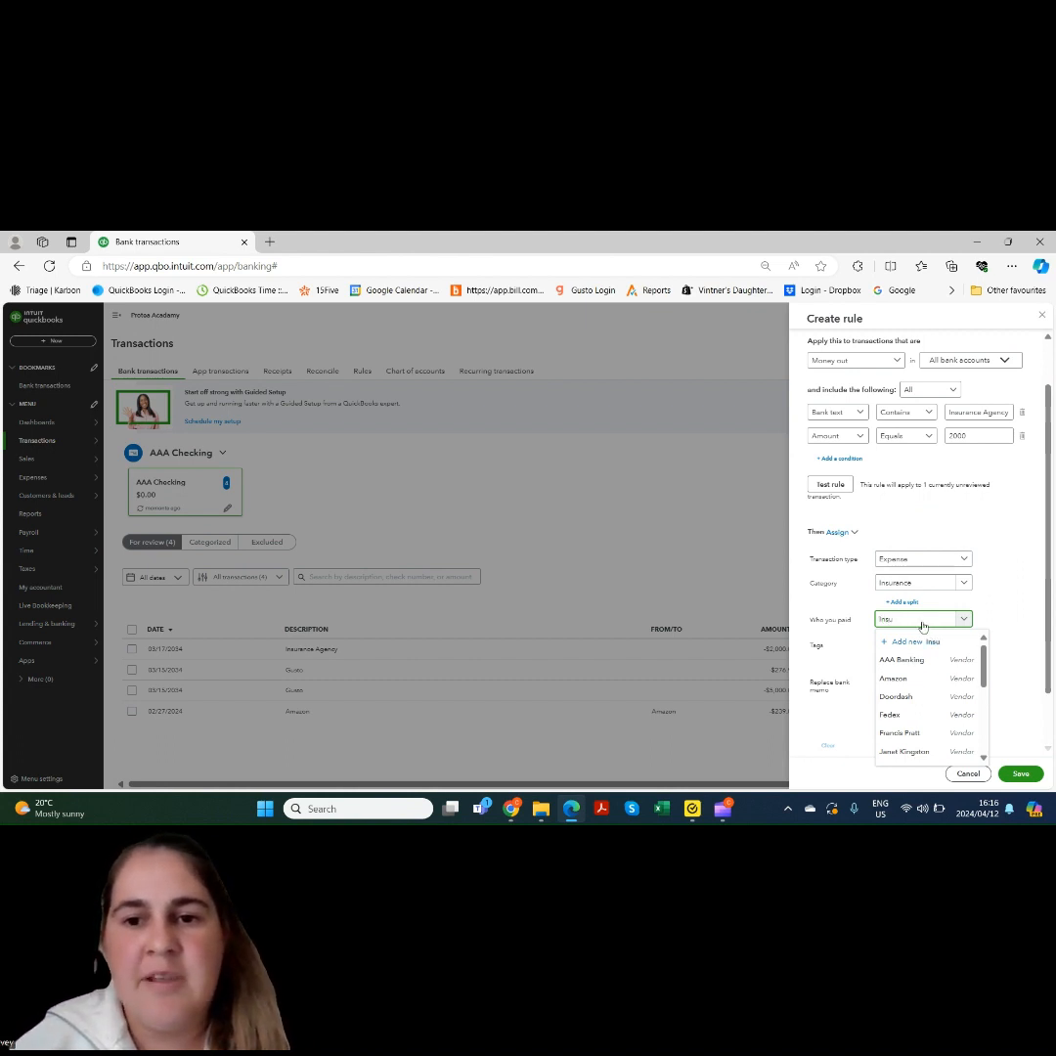
type("Insu")
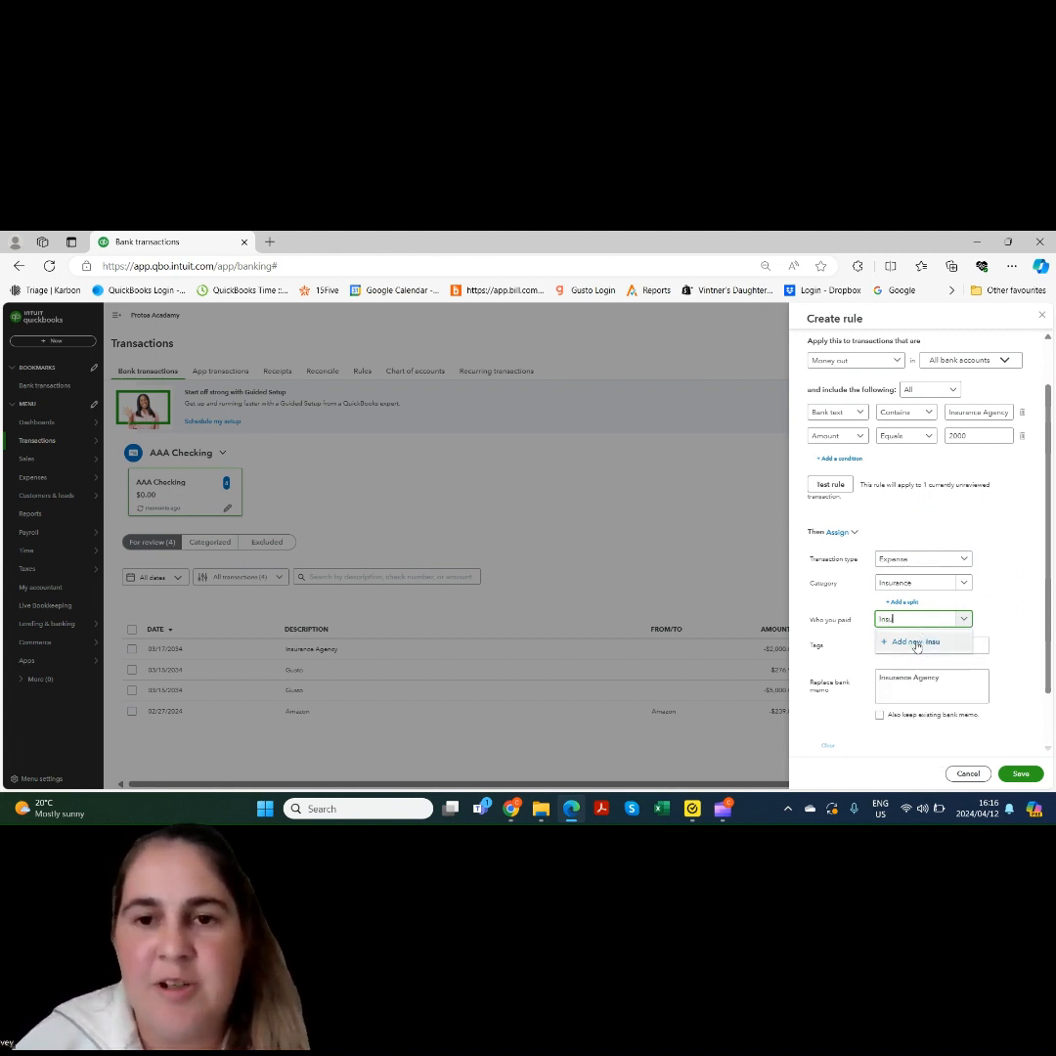
left_click(909, 641)
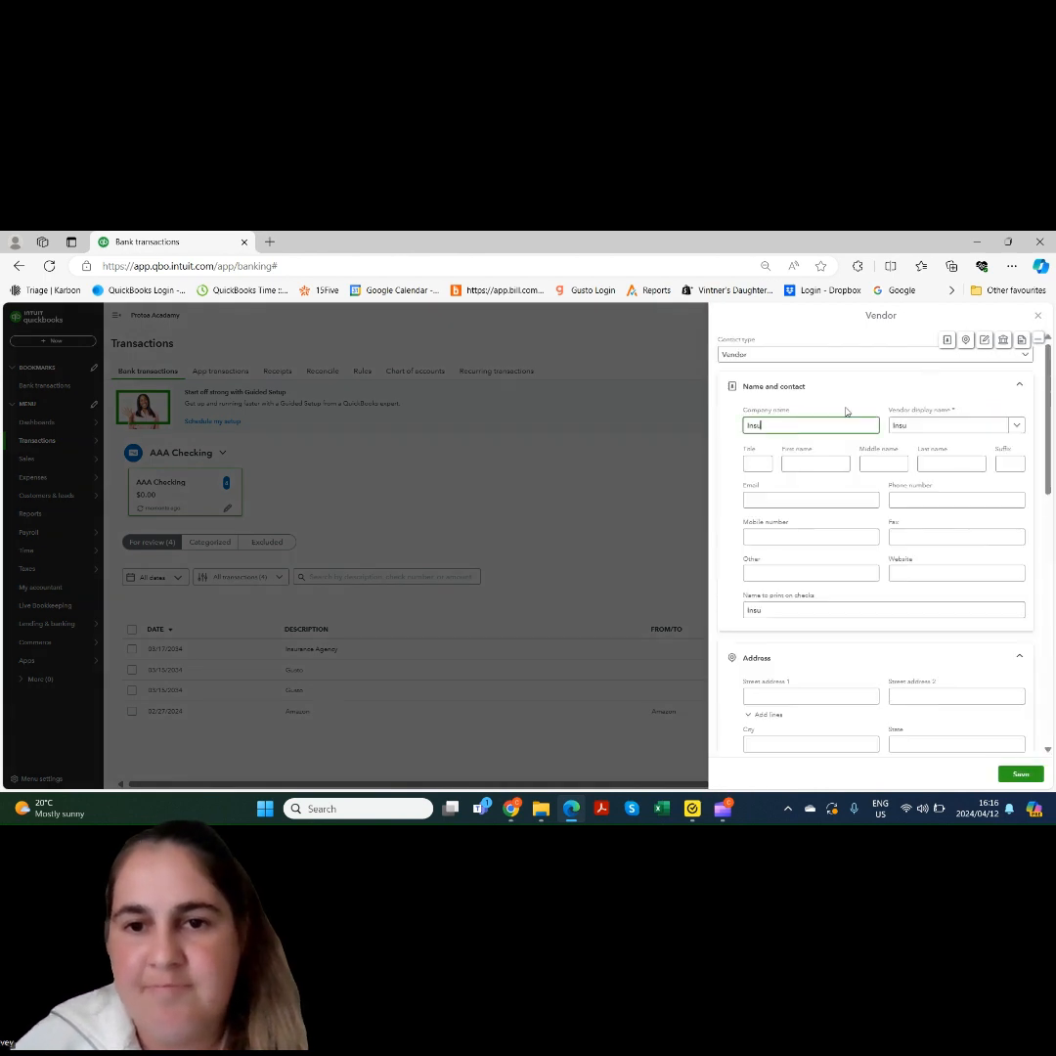
Save vendor Insurance Agency, keep the existing bank memo, enable auto-confirm, and save the Insurance rule
type("rance A")
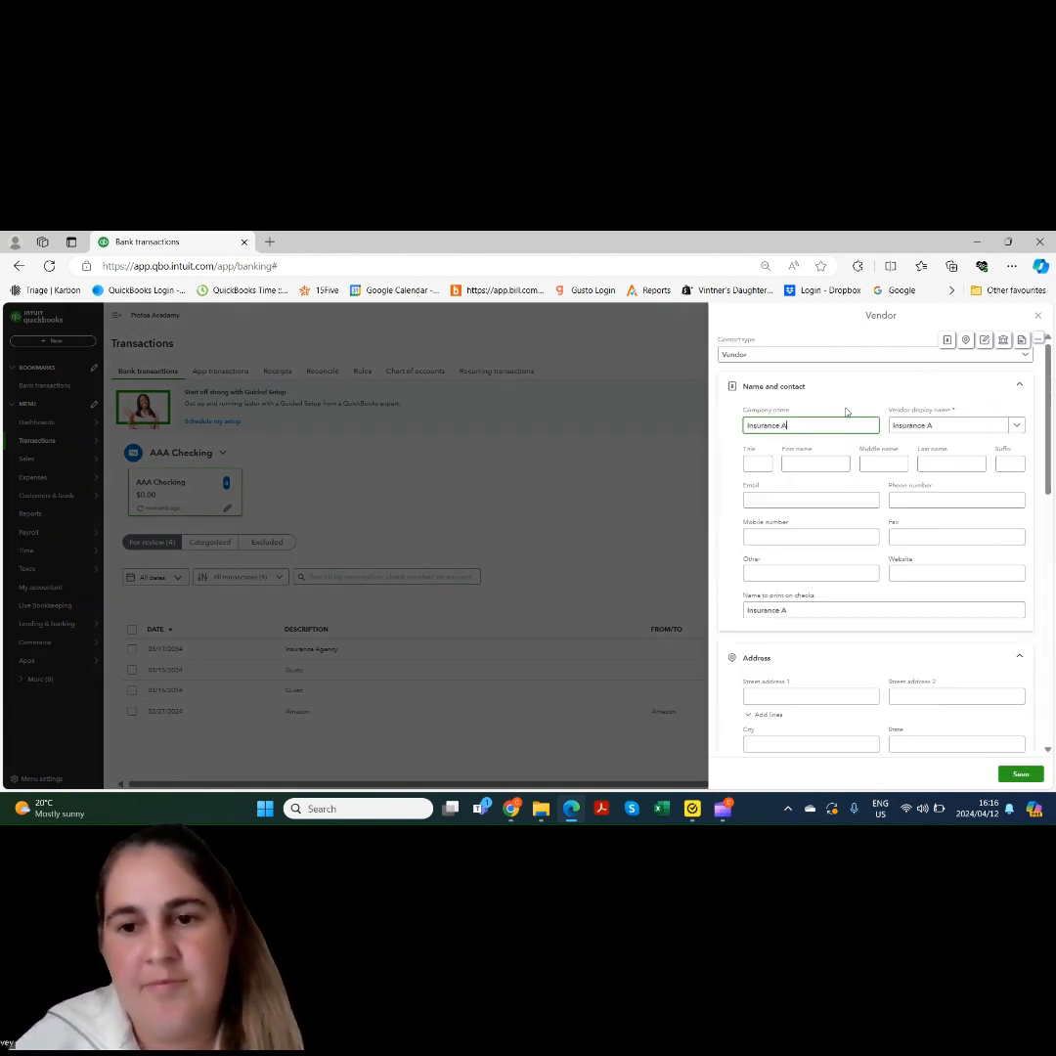
type("gency")
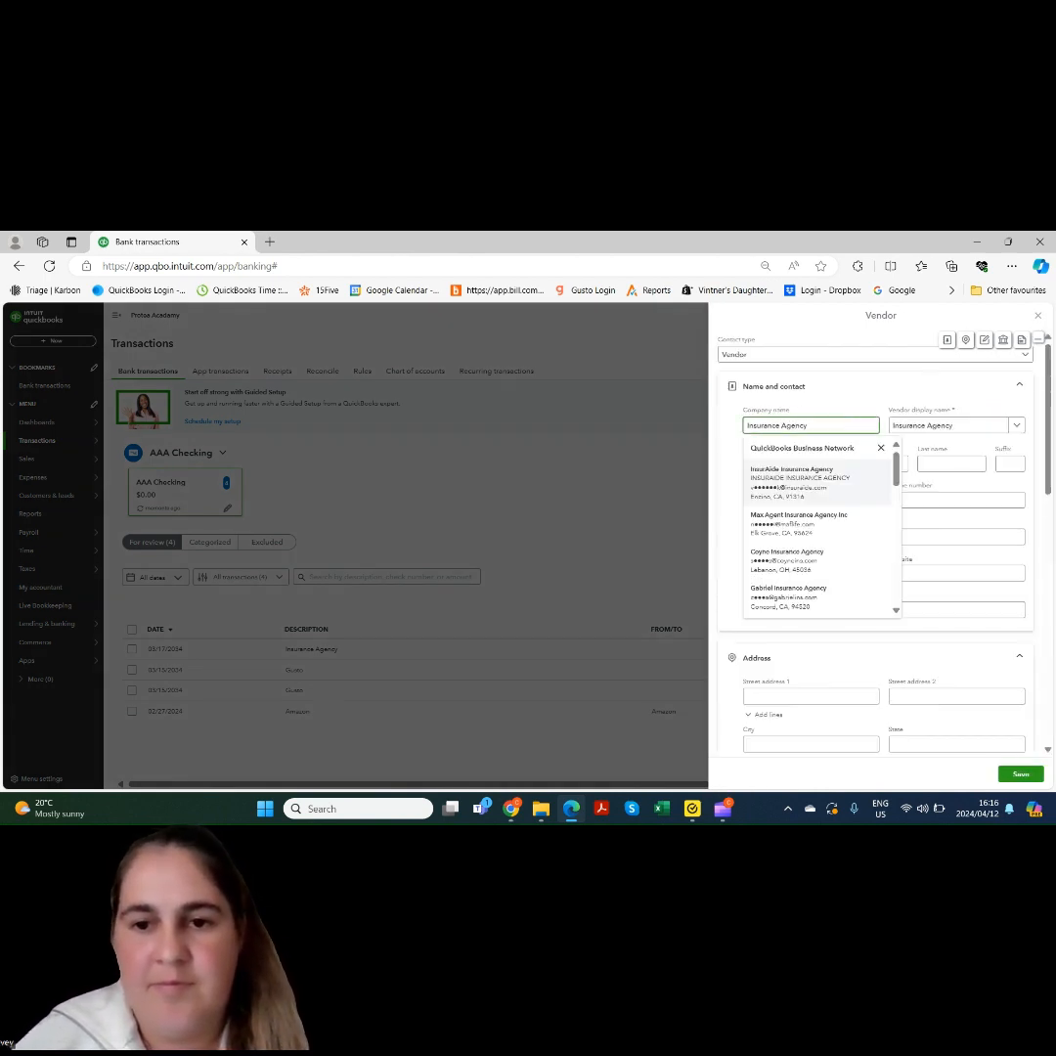
left_click(1021, 774)
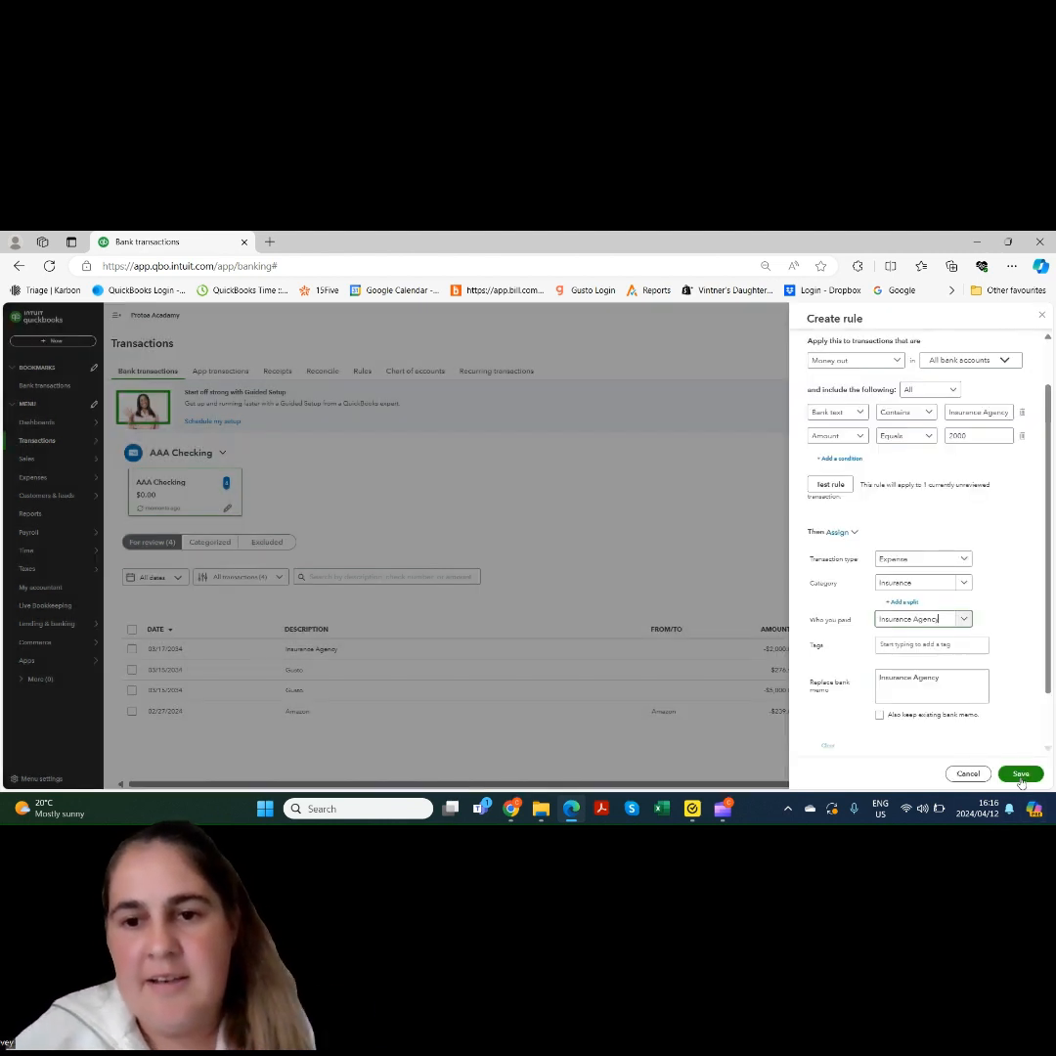
left_click(949, 689)
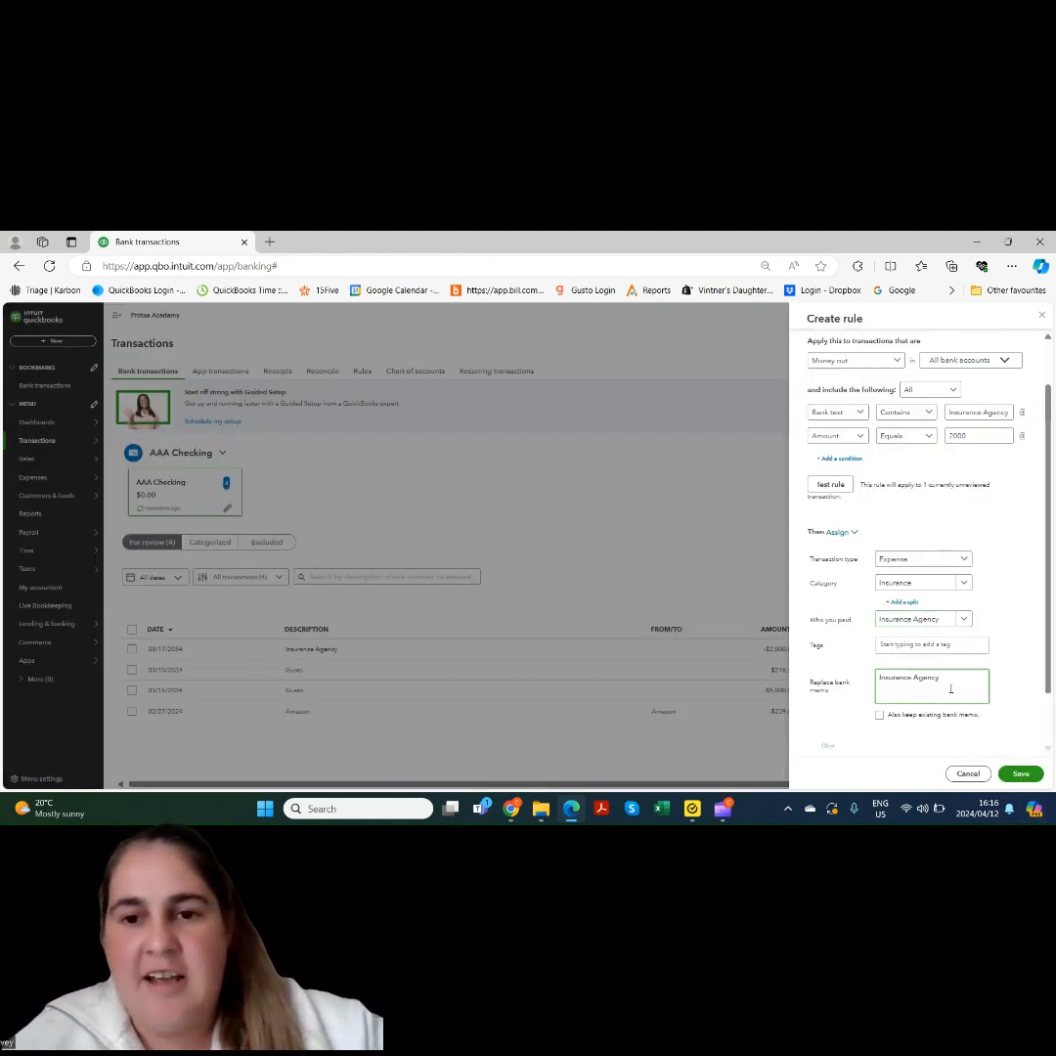
double_click(1047, 633)
scroll(1046, 632, "down", 1)
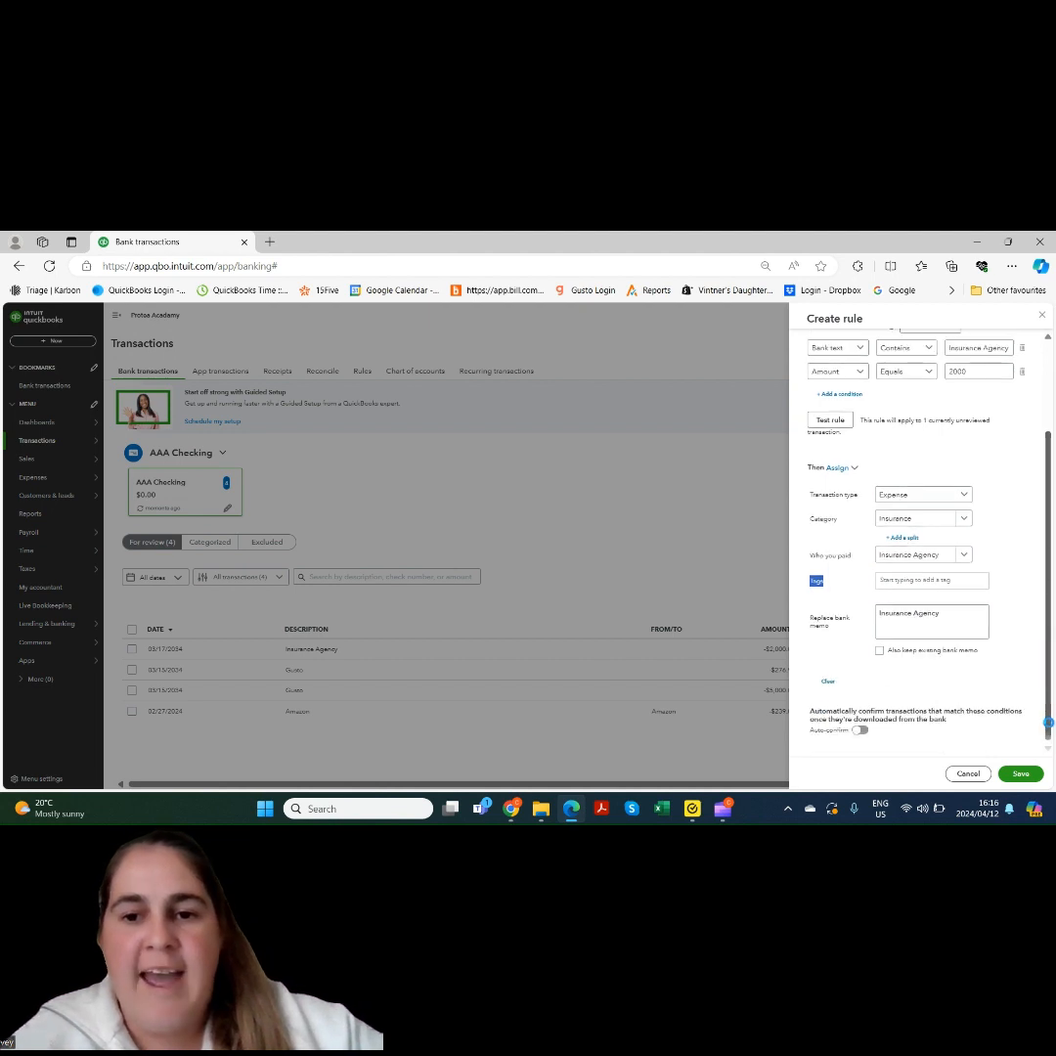
left_click(879, 651)
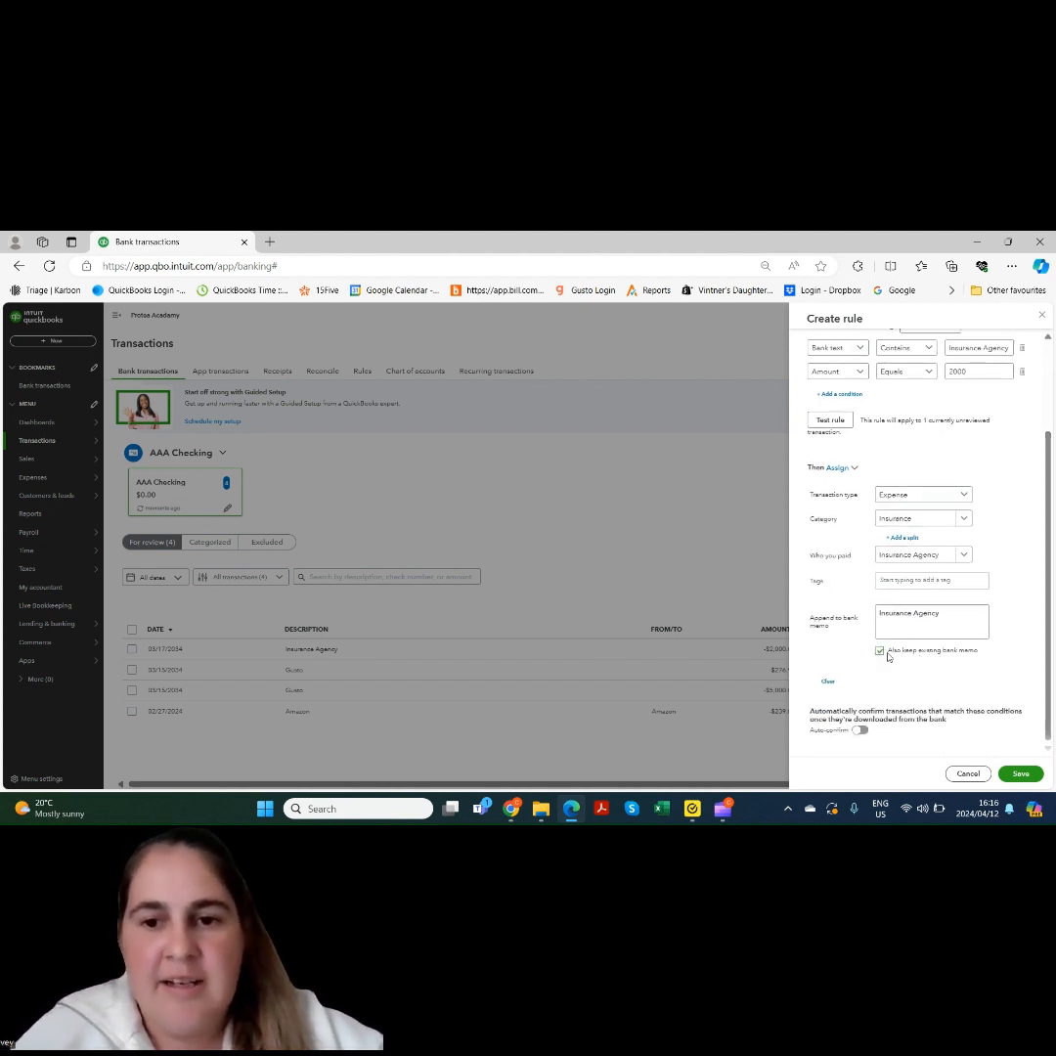
left_click(860, 730)
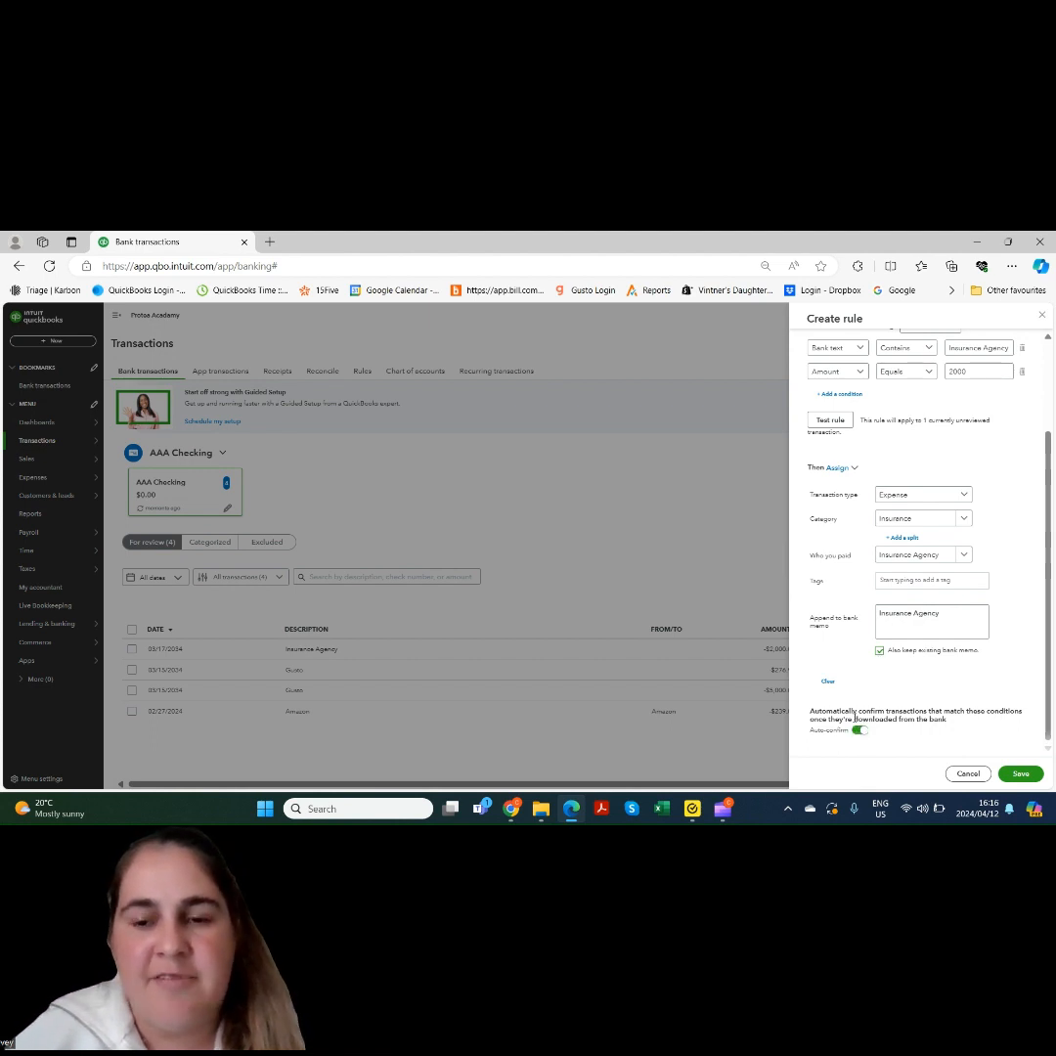
left_click(1017, 775)
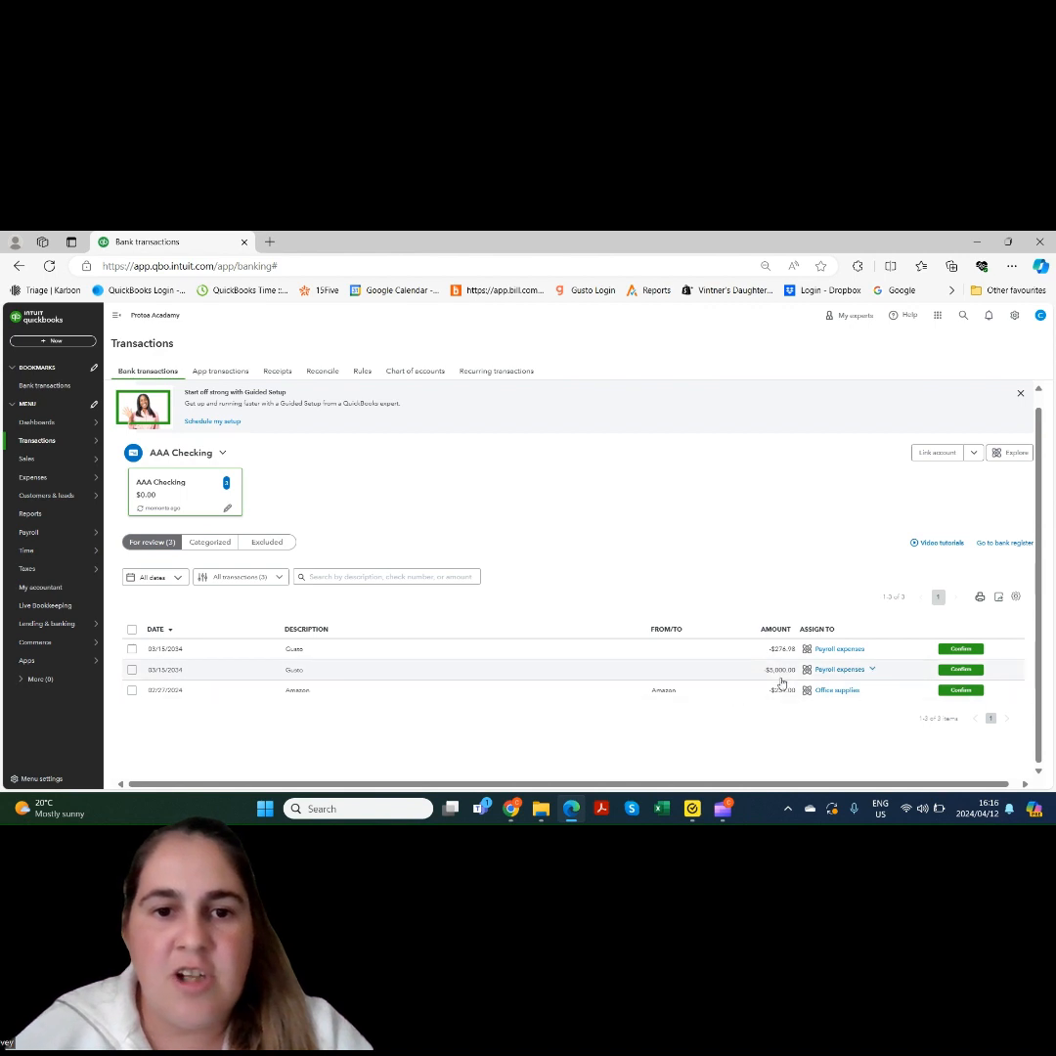
Check that the $2,000 Insurance Agency payment is categorized under Insurance, then go to the Dashboard
left_click(208, 546)
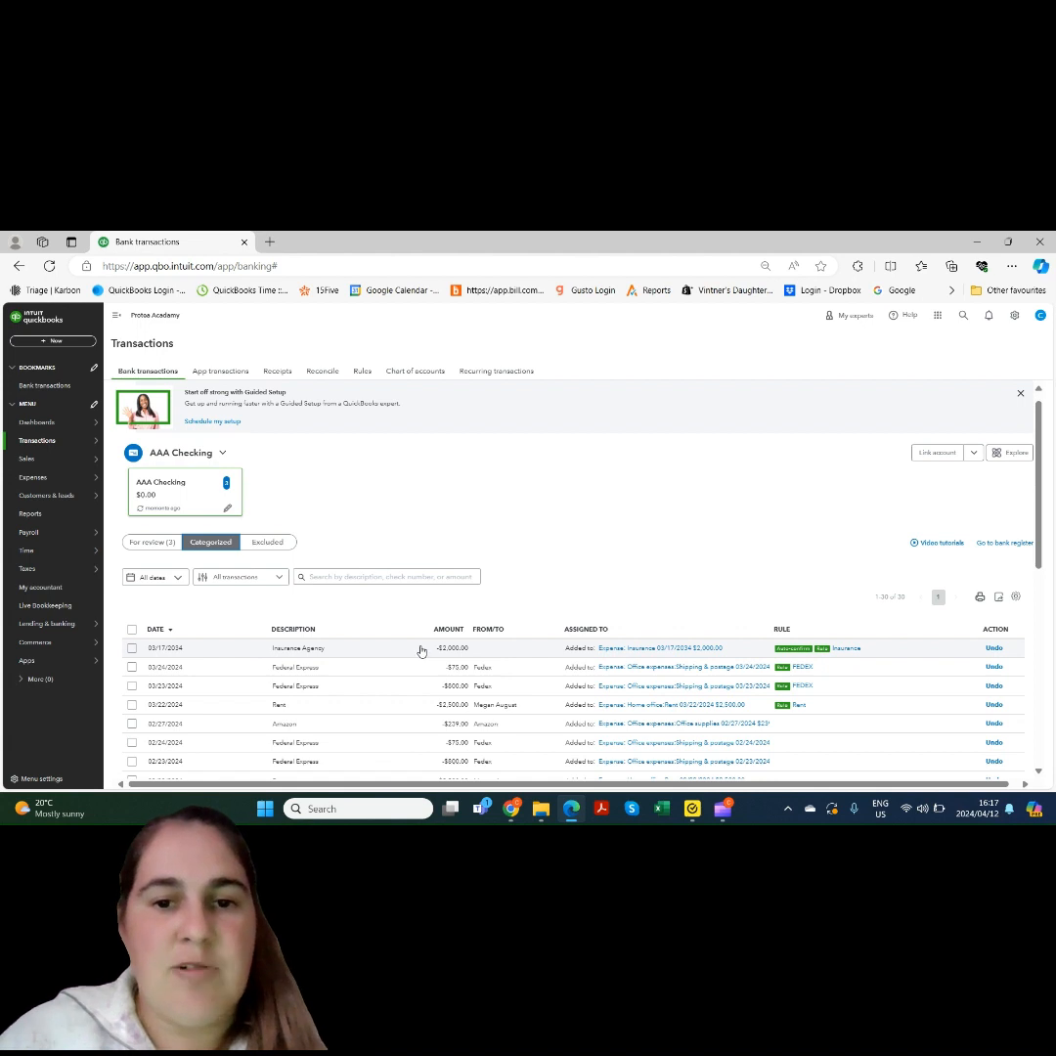
left_click(63, 422)
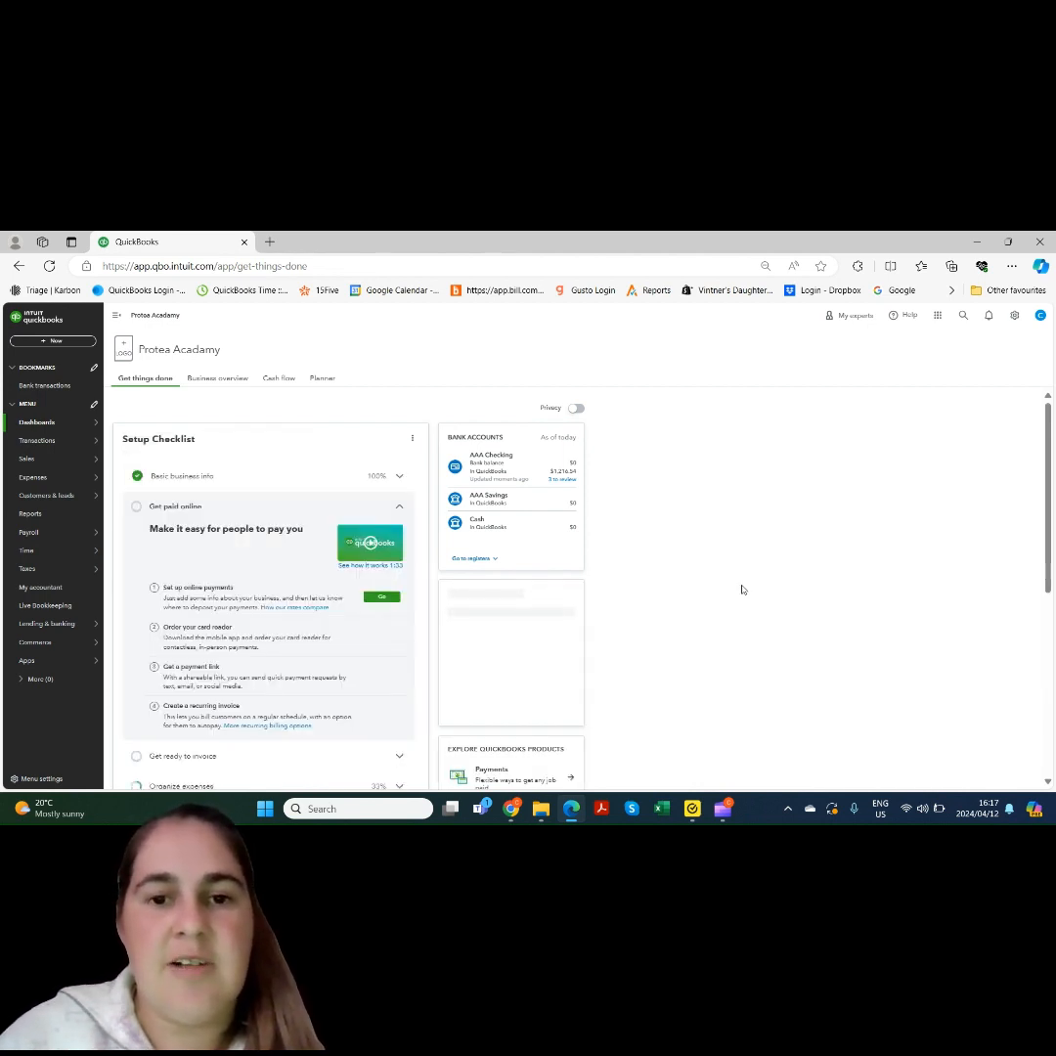
left_click(63, 422)
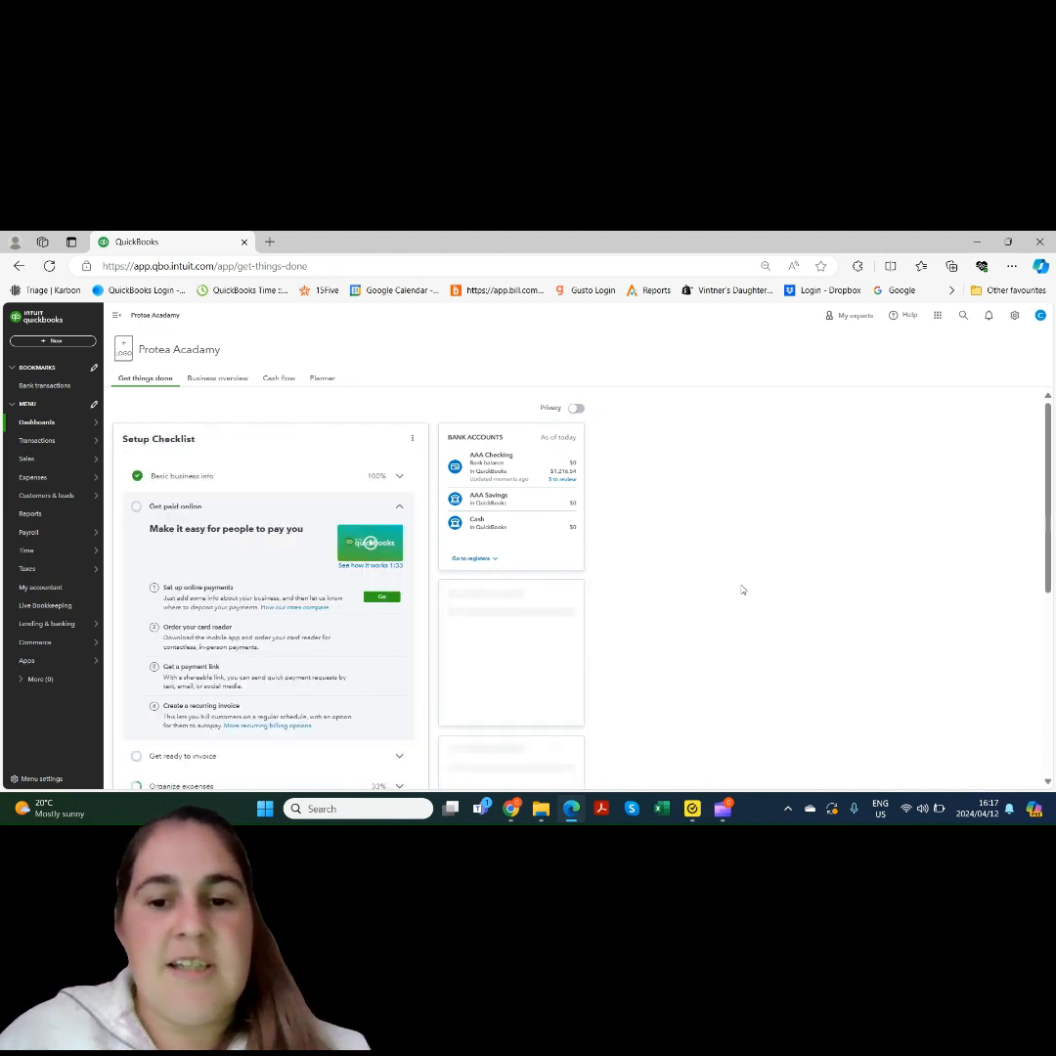
left_click(60, 420)
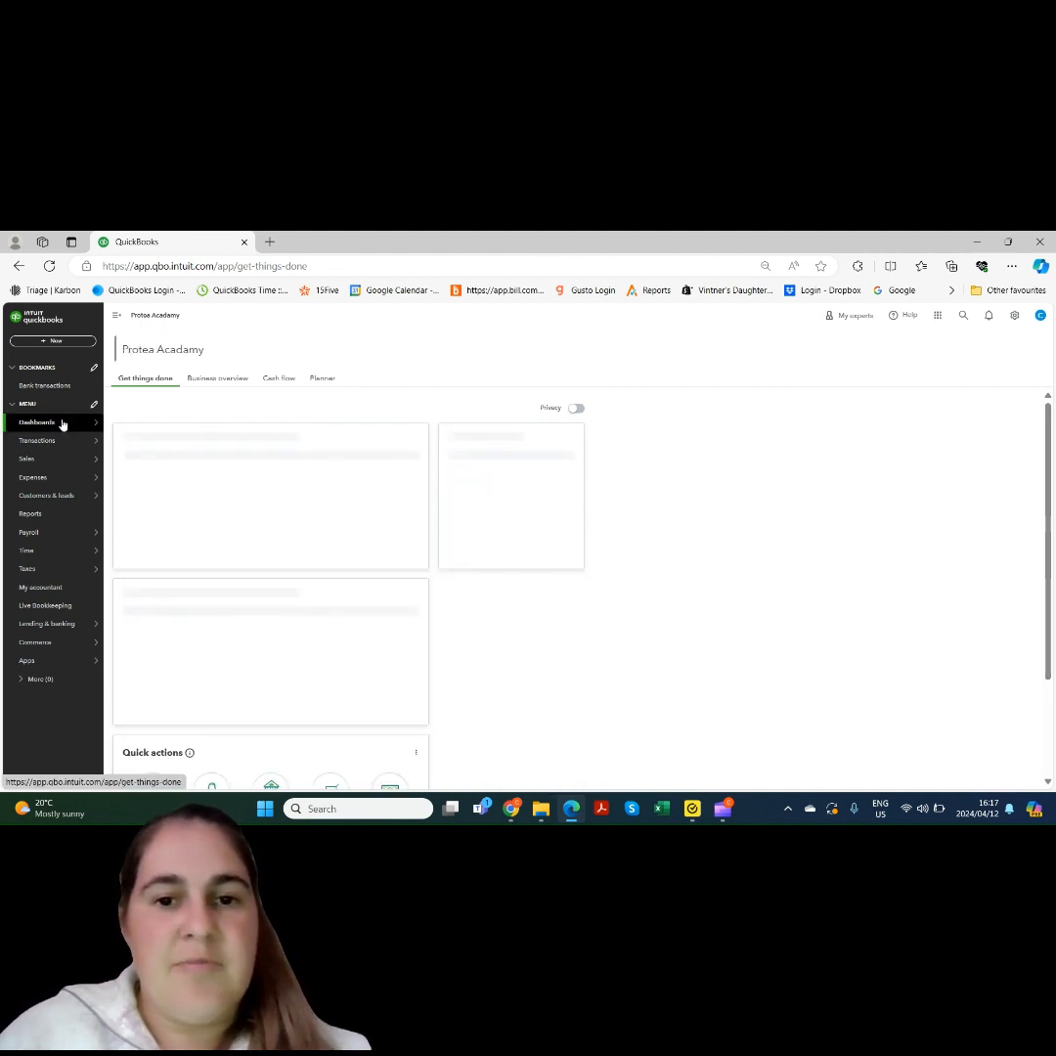